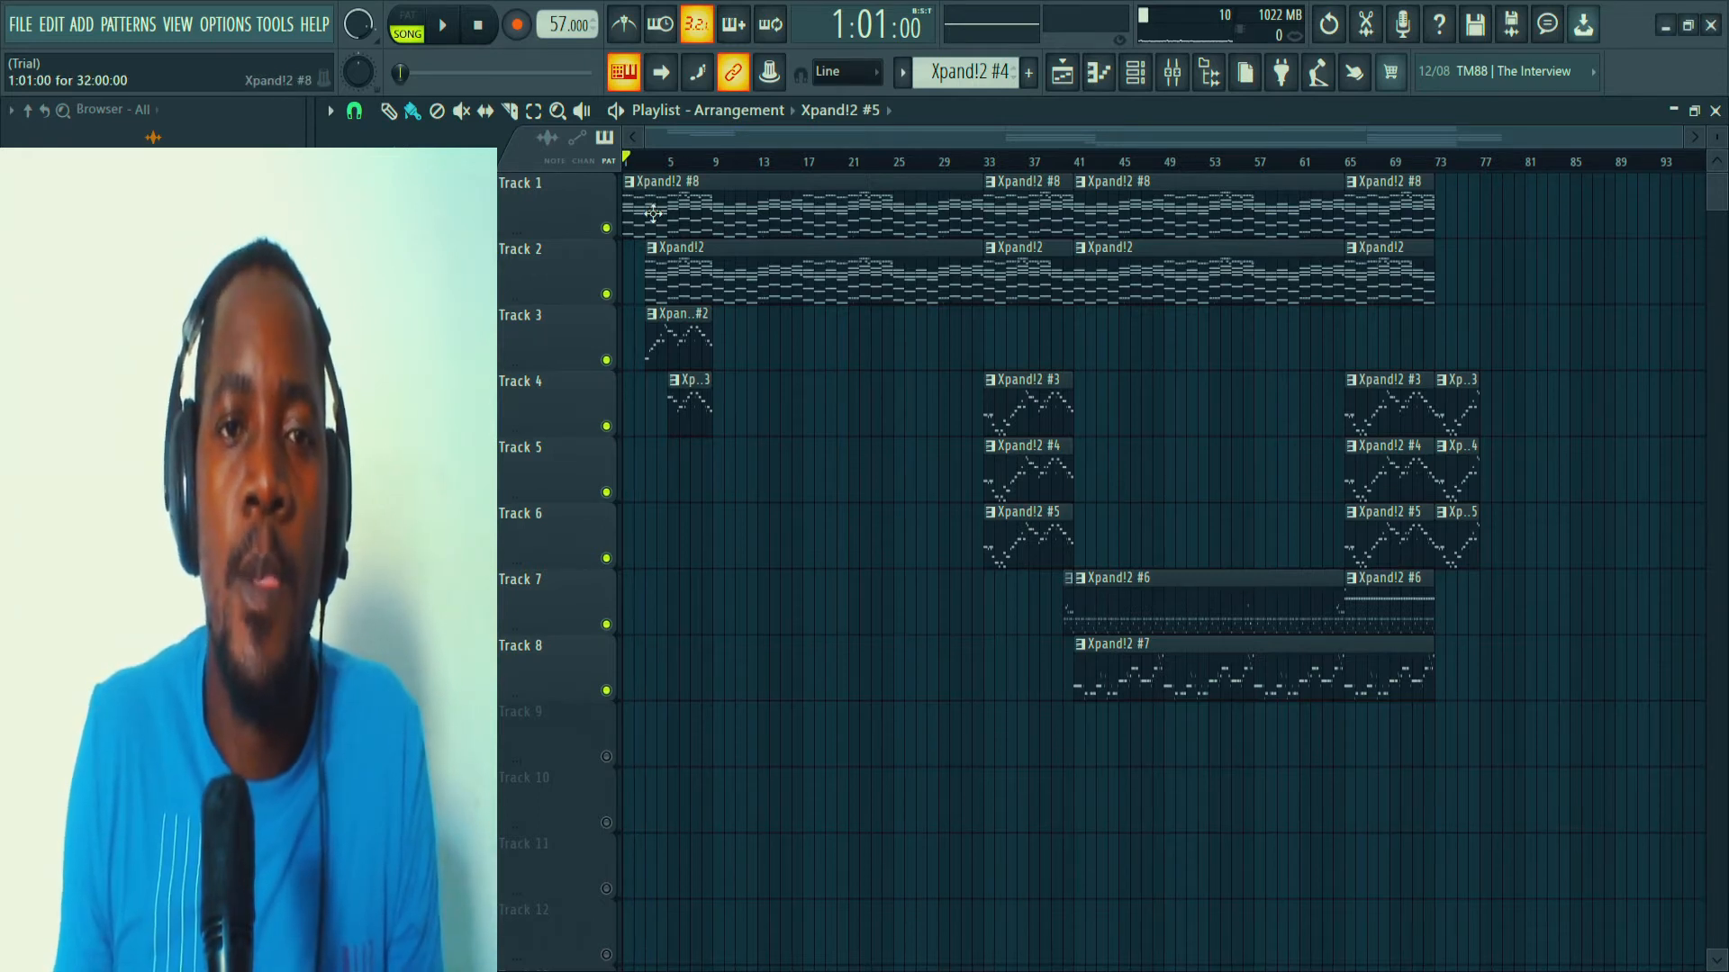
Play back the whole arrangement in song mode from the beginning and stop it.
key(space)
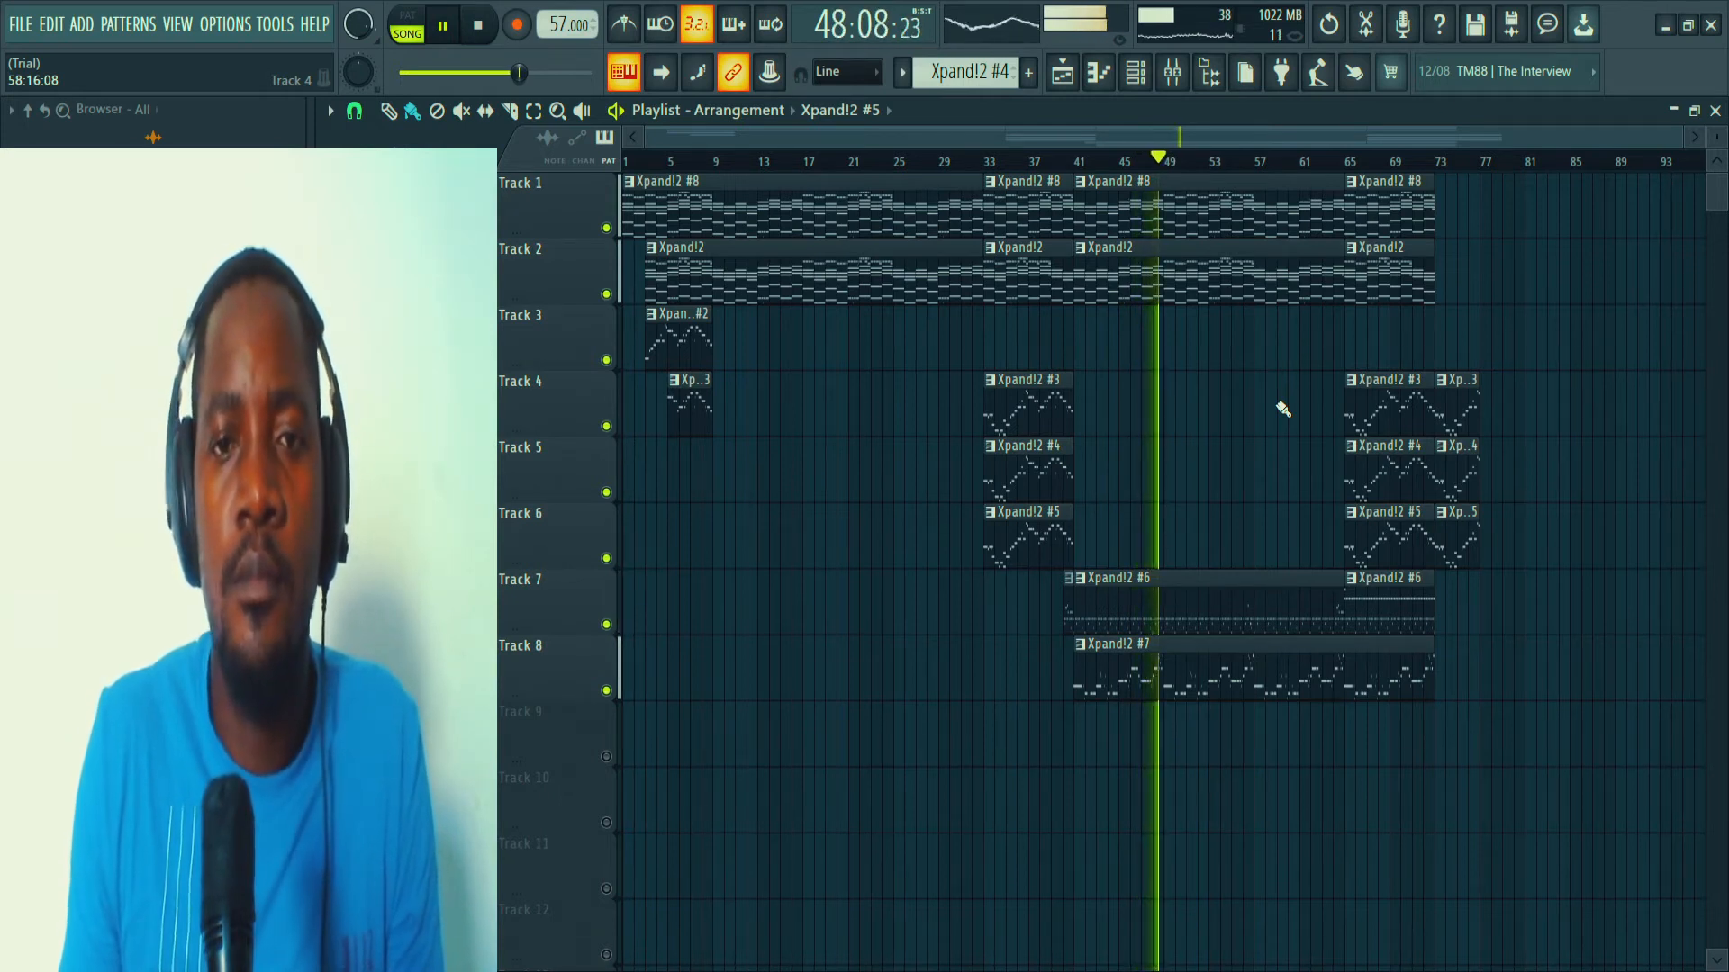
key(space)
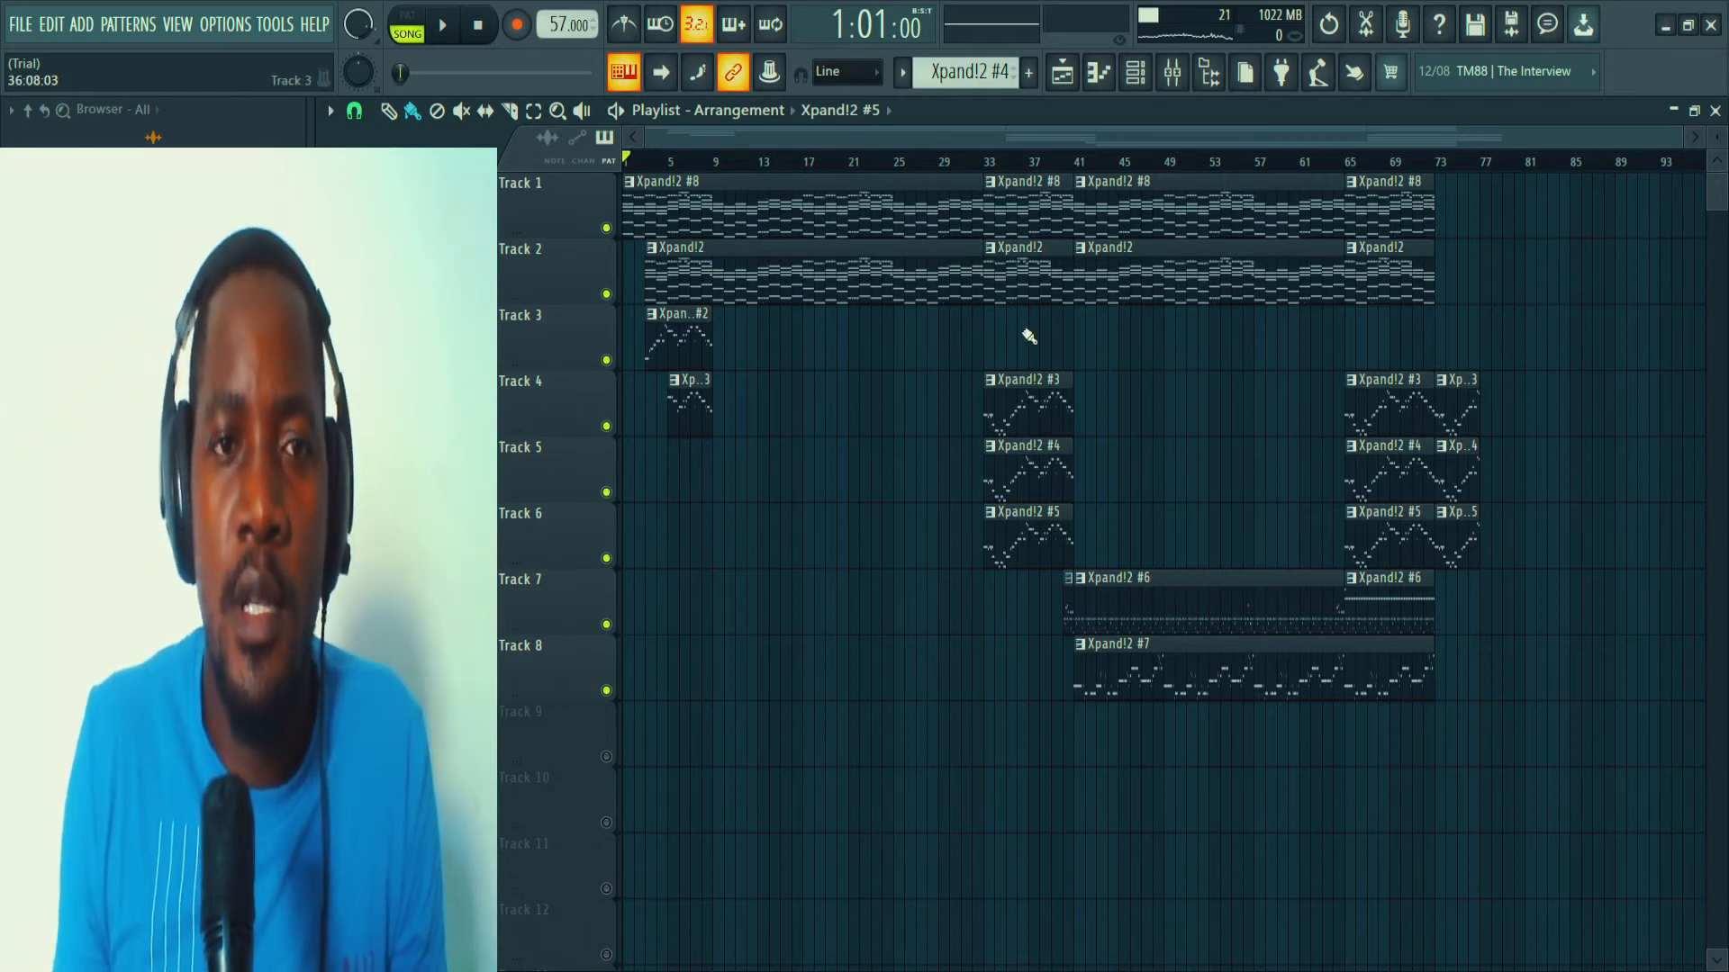
Switch playback to pattern mode, select and solo Xpand!2 #8, and inspect the preset loaded in its instrument.
click(416, 21)
click(1137, 74)
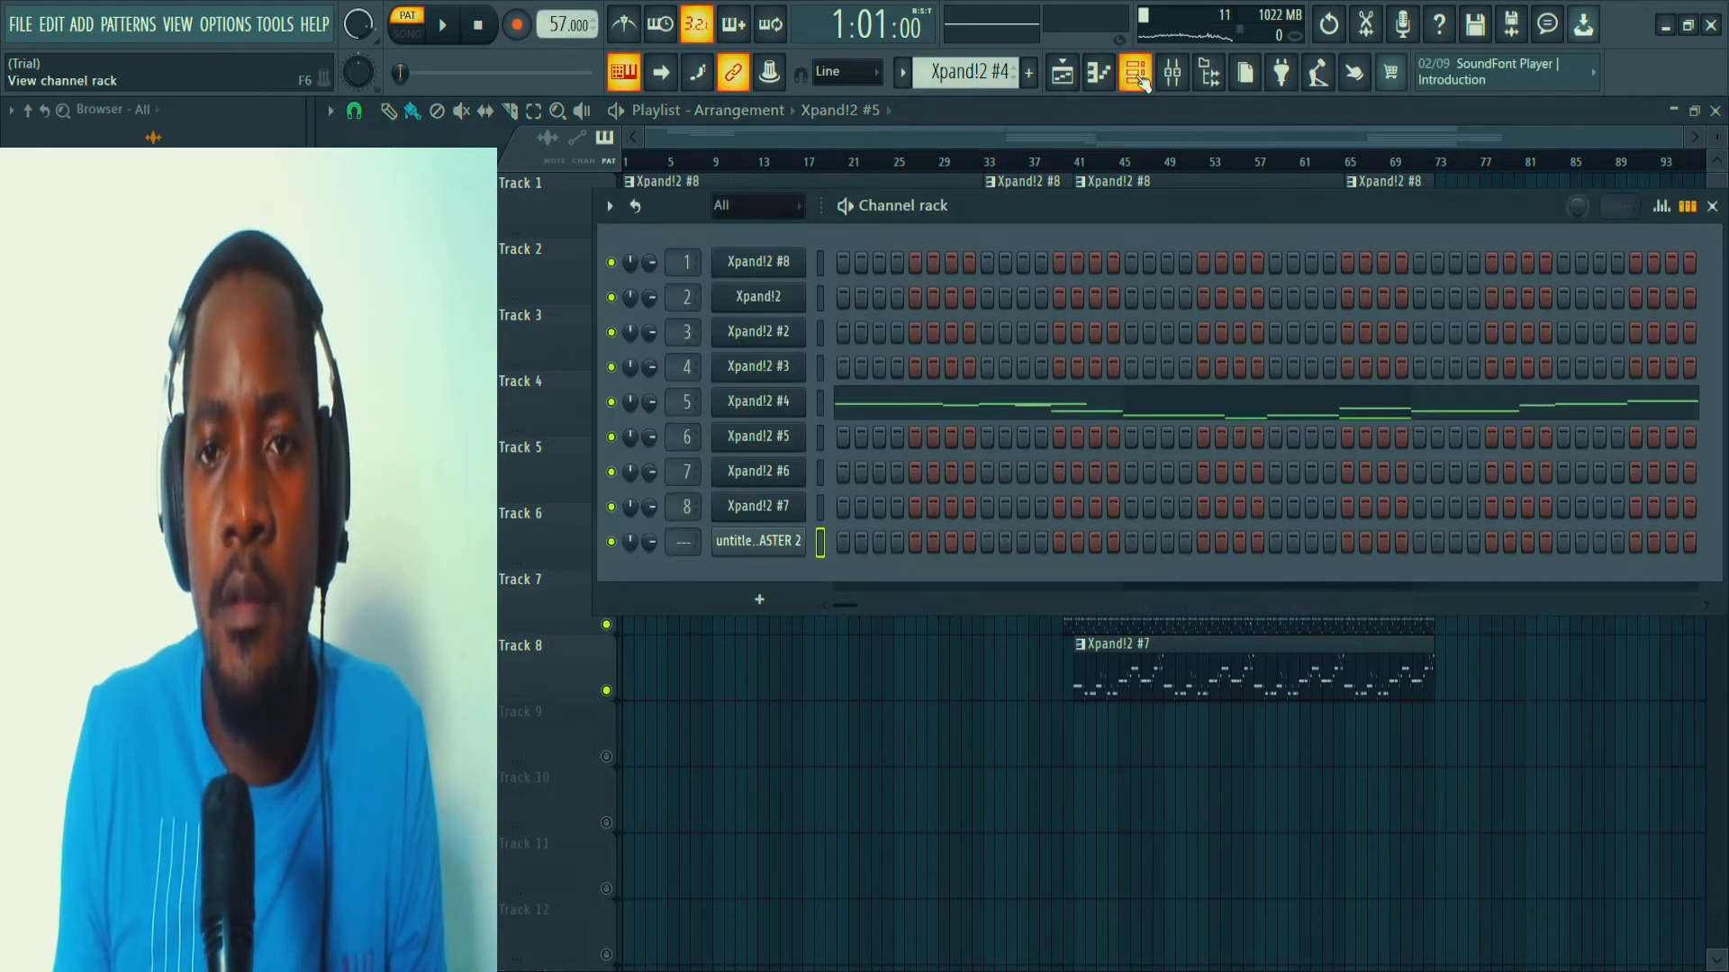
scroll(928, 72, down, 4)
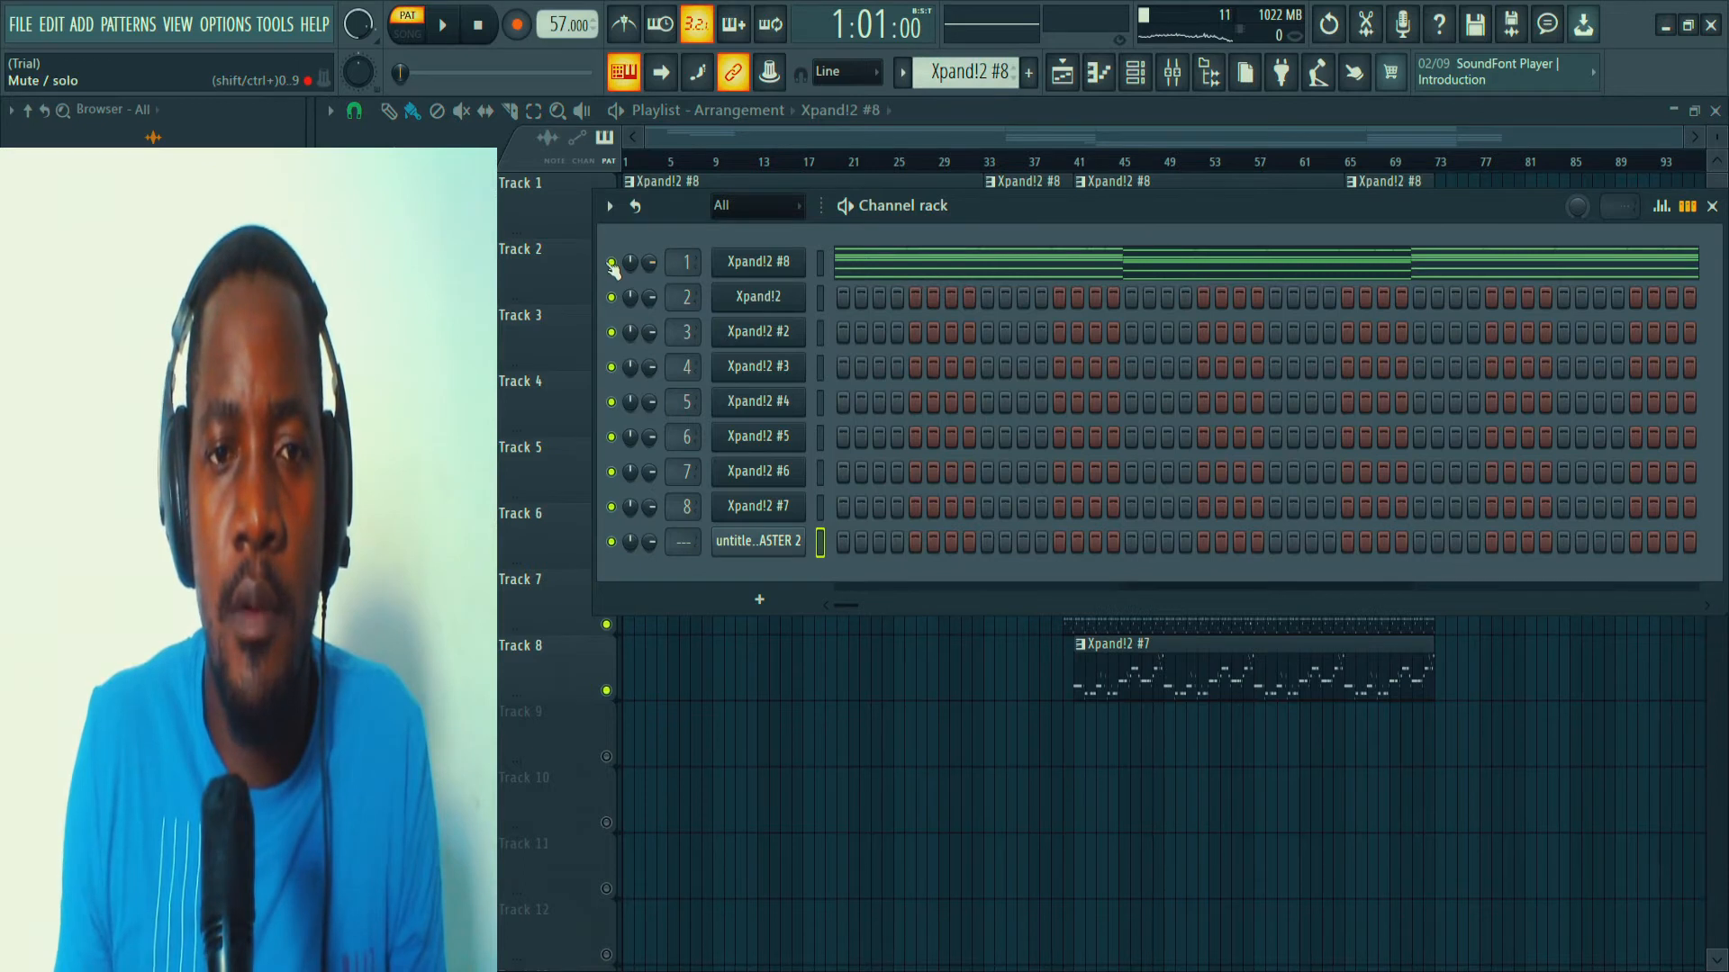
click(648, 274)
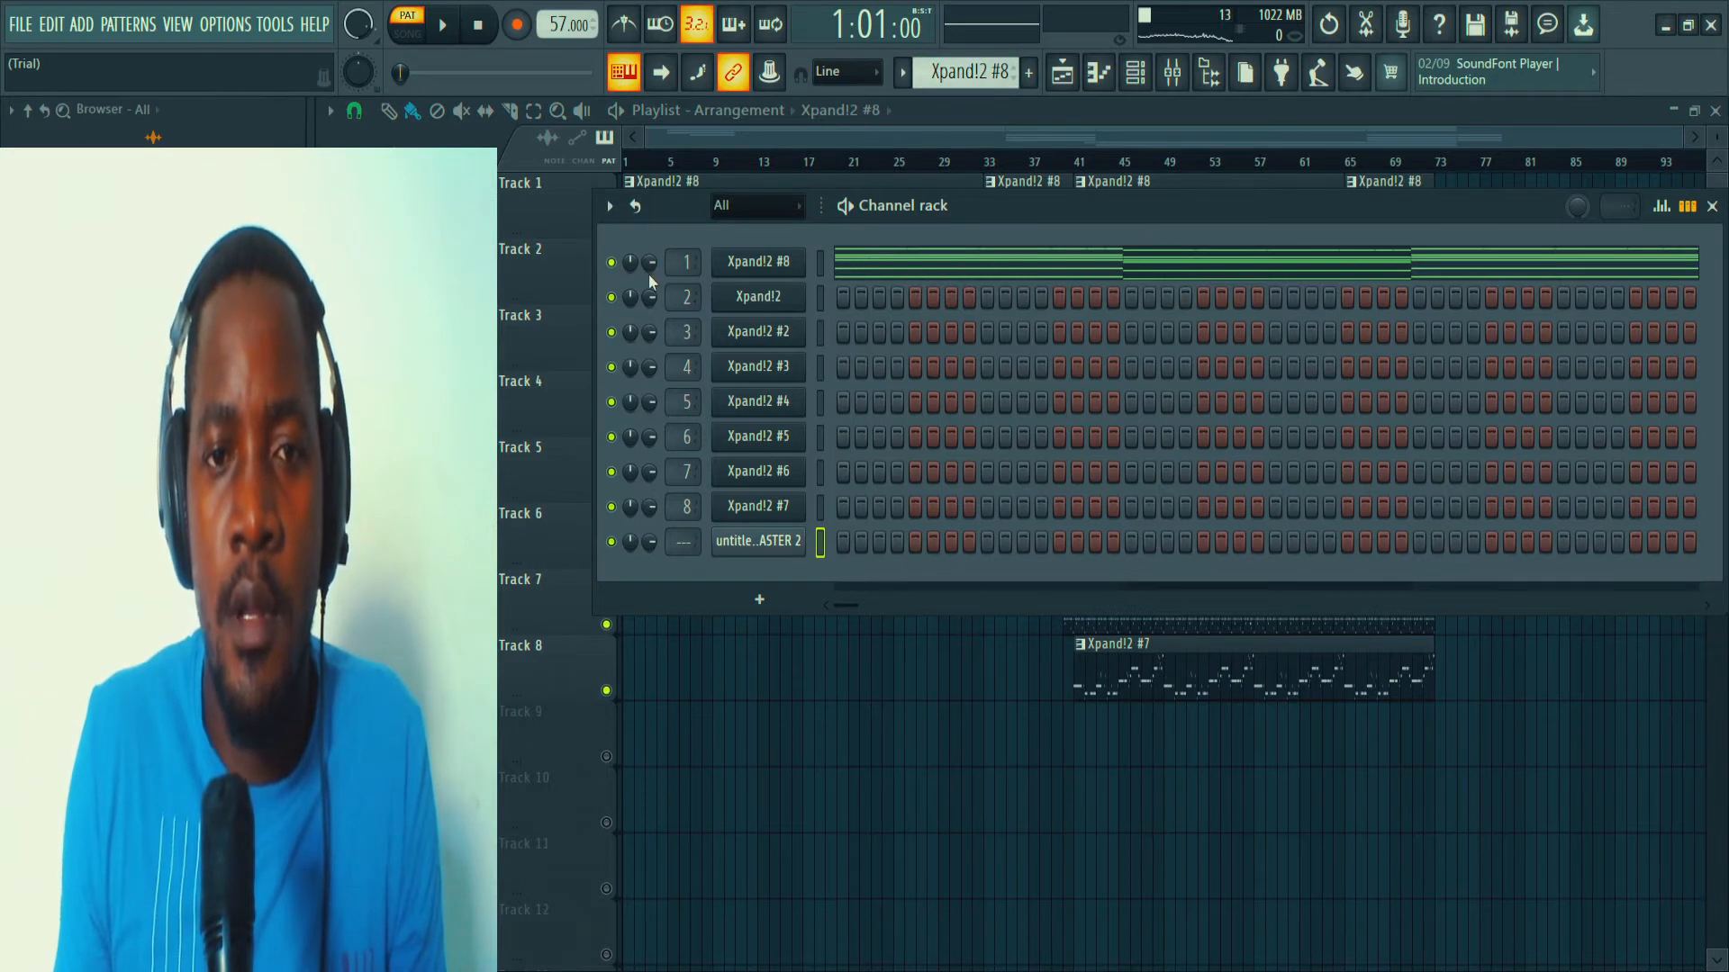
click(790, 270)
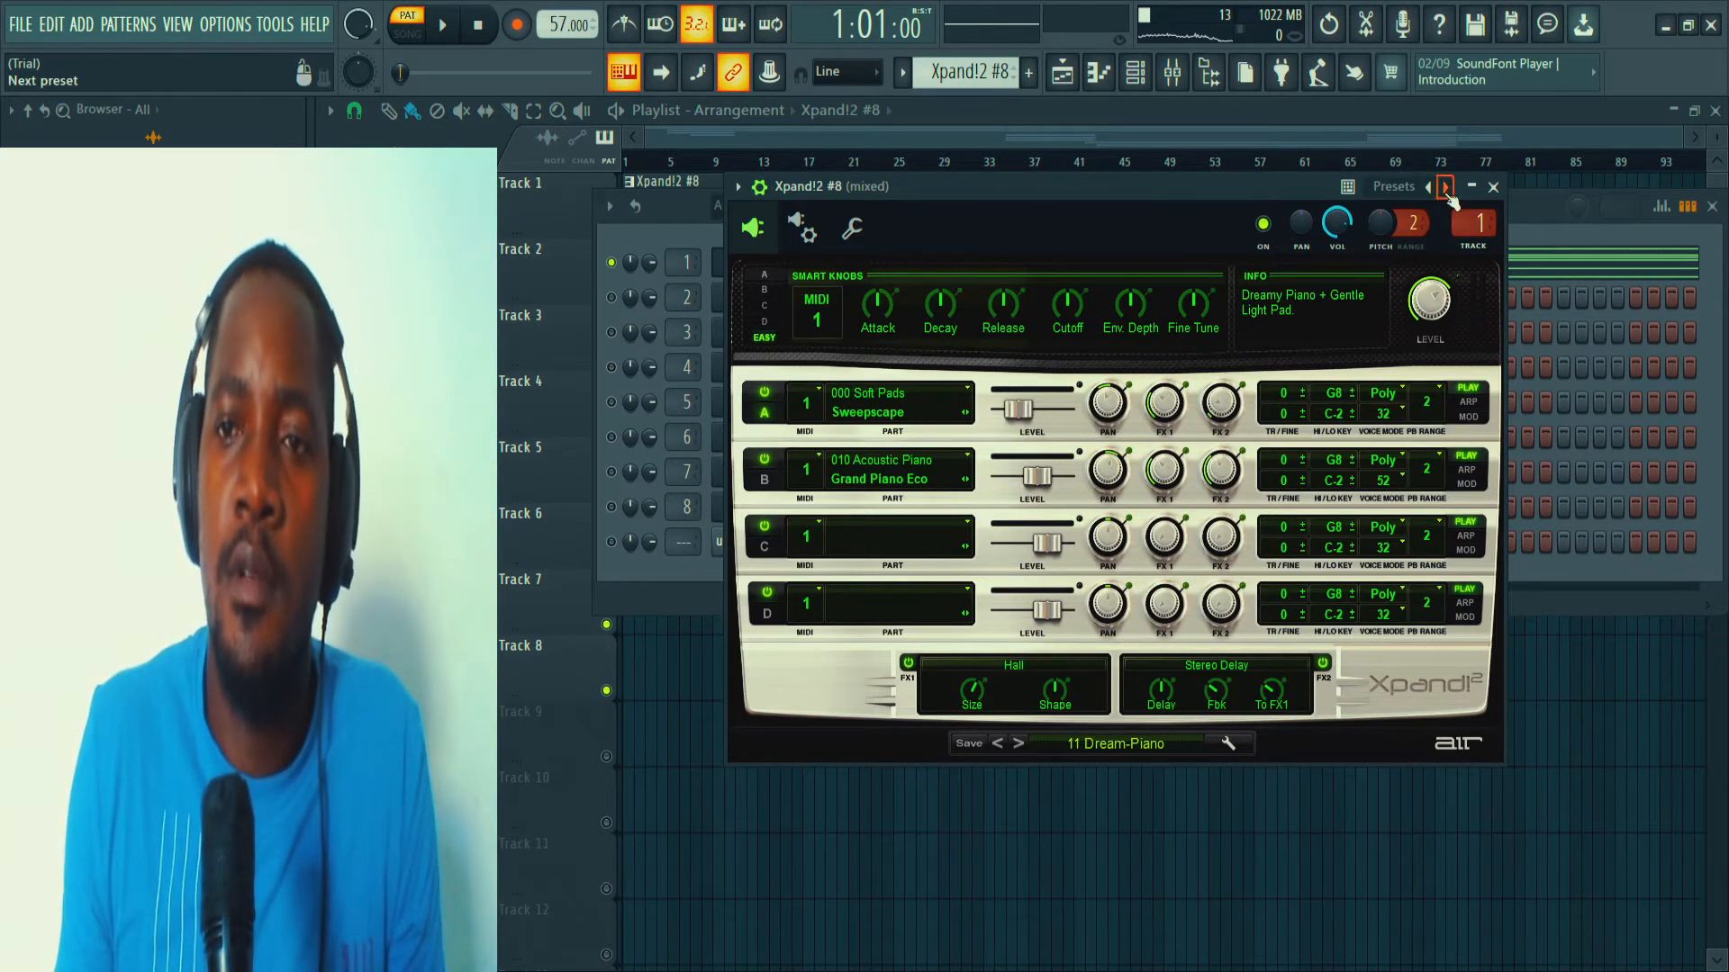
click(1492, 187)
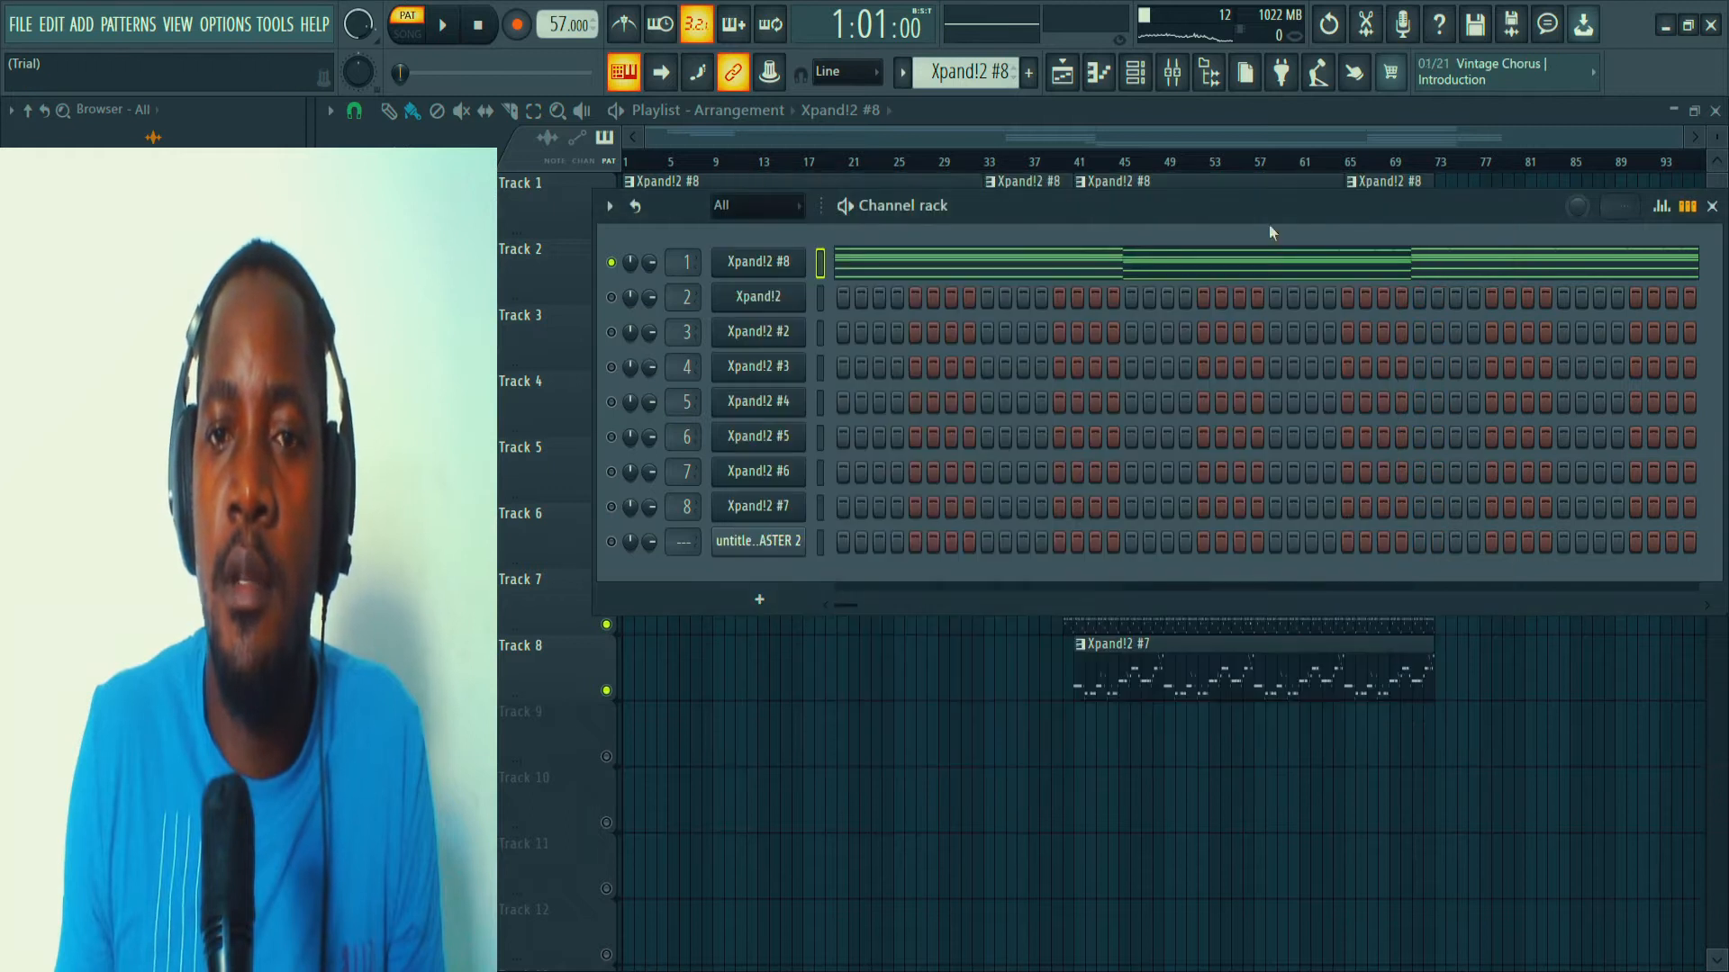
Open the Xpand!2 #8 pattern in the piano roll and play it back while examining its notes across the pitch range.
click(966, 270)
scroll(817, 165, down, 1)
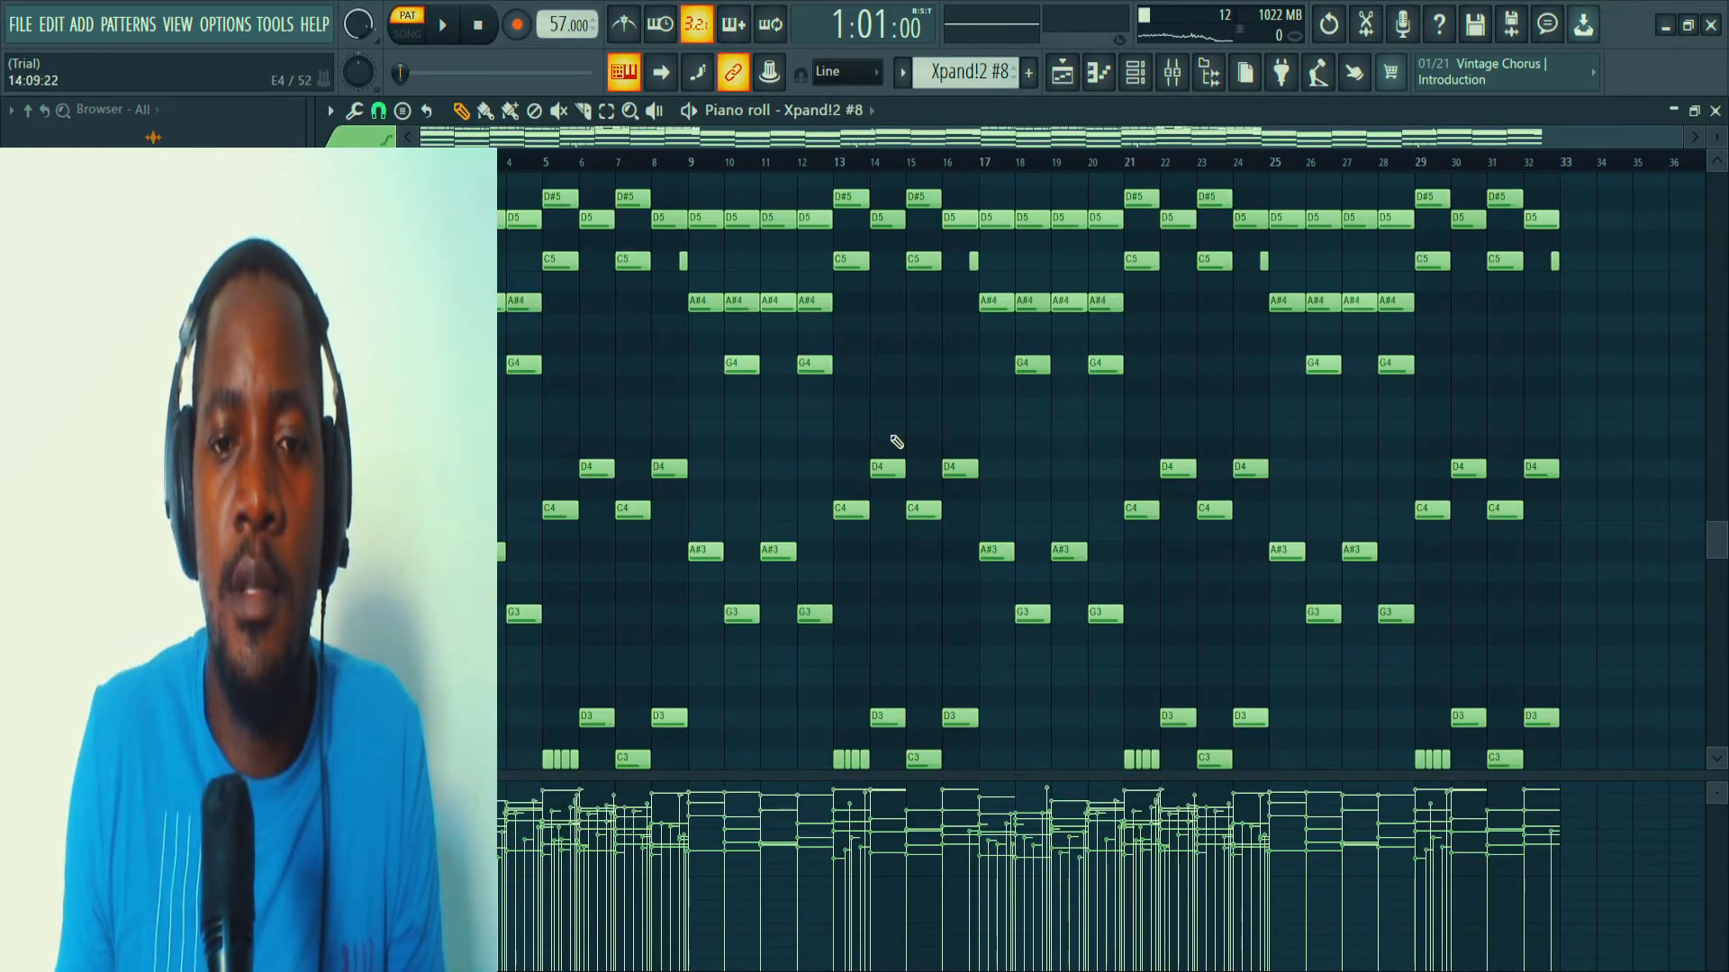
scroll(896, 442, up, 4)
scroll(882, 382, up, 6)
scroll(882, 380, down, 7)
key(space)
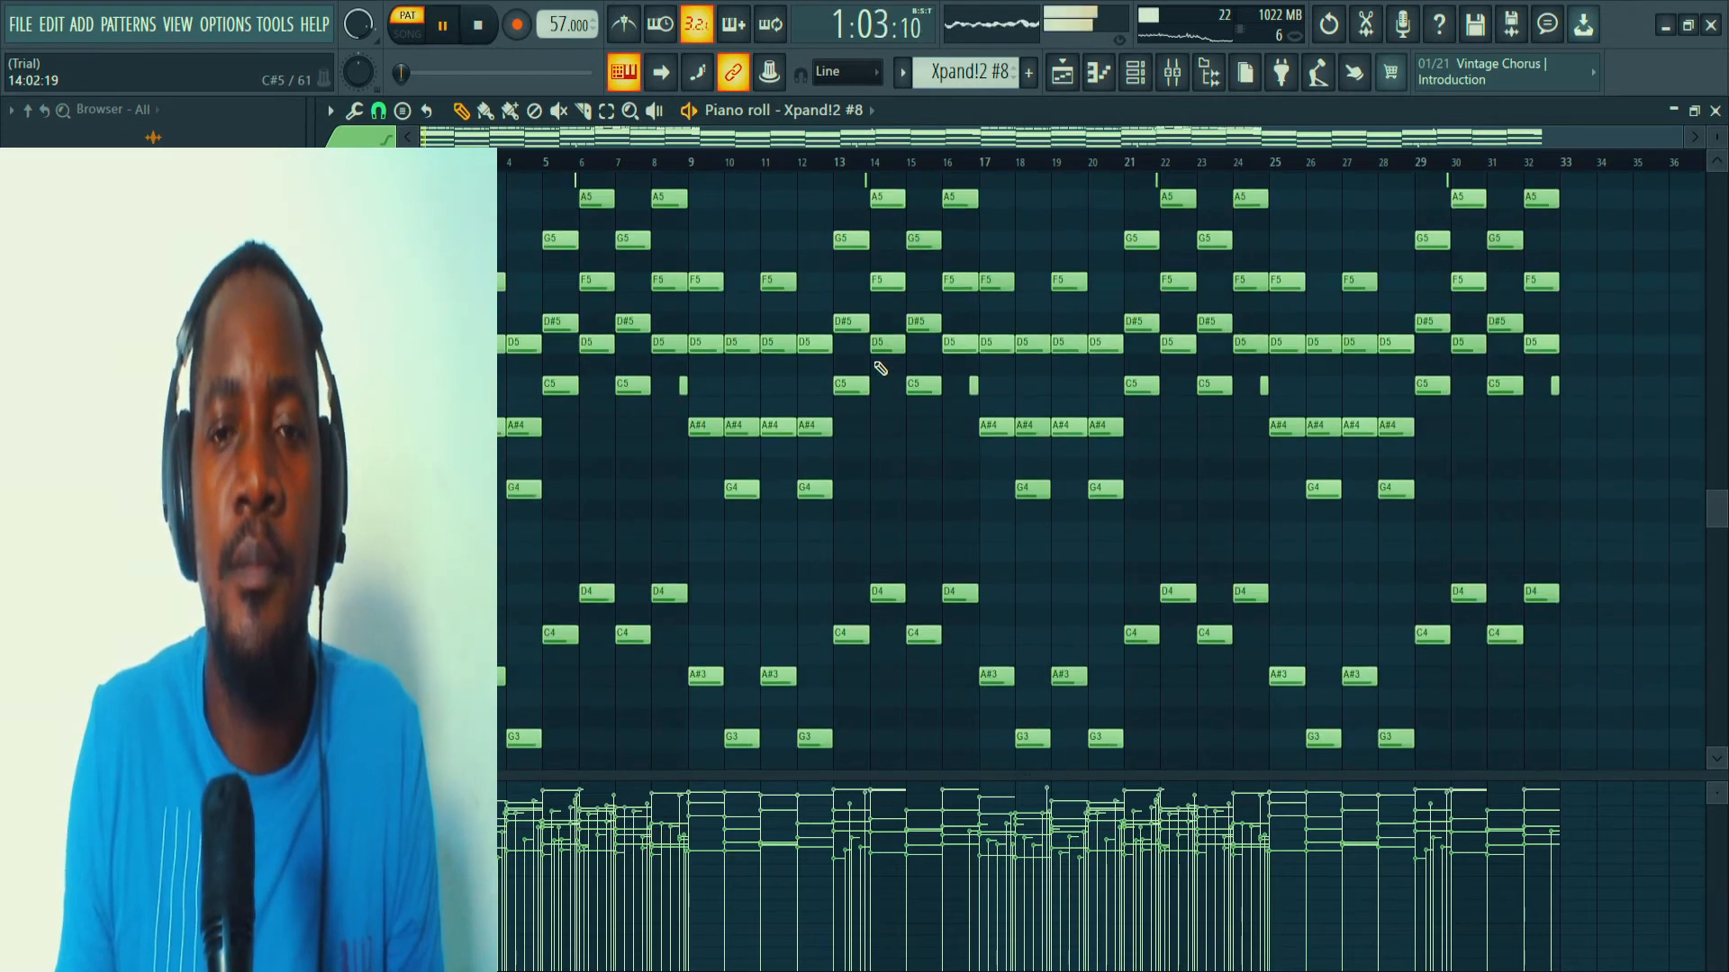
scroll(887, 356, up, 1)
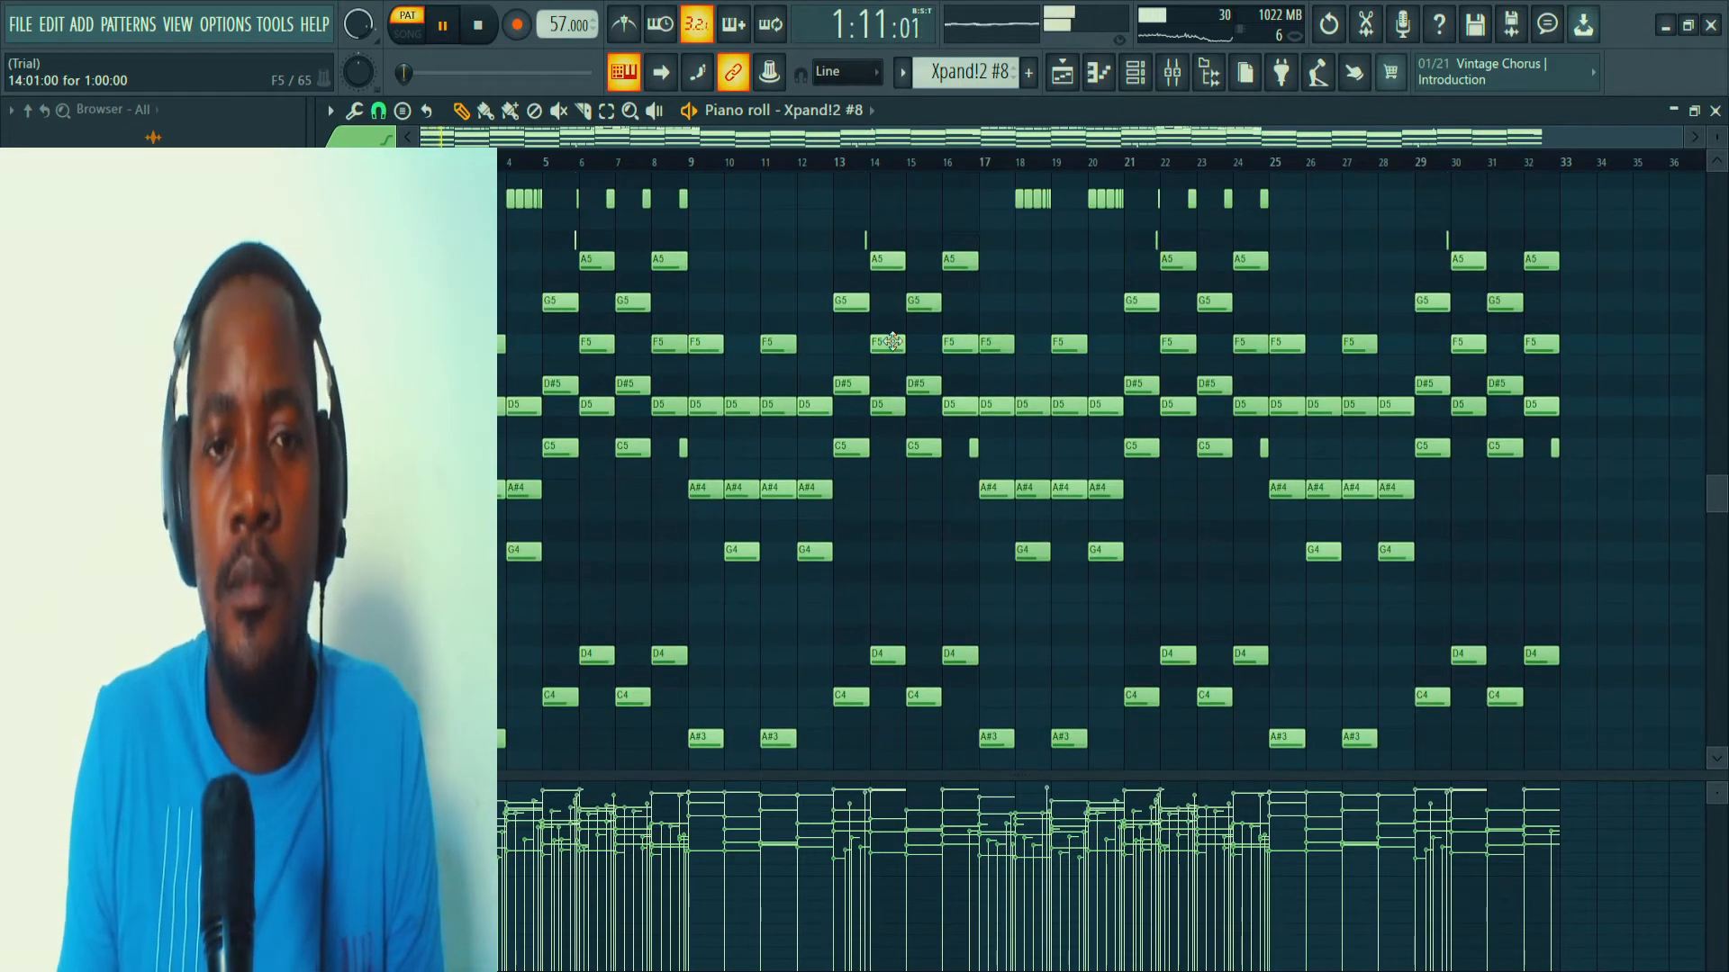
scroll(892, 341, down, 4)
scroll(892, 342, up, 3)
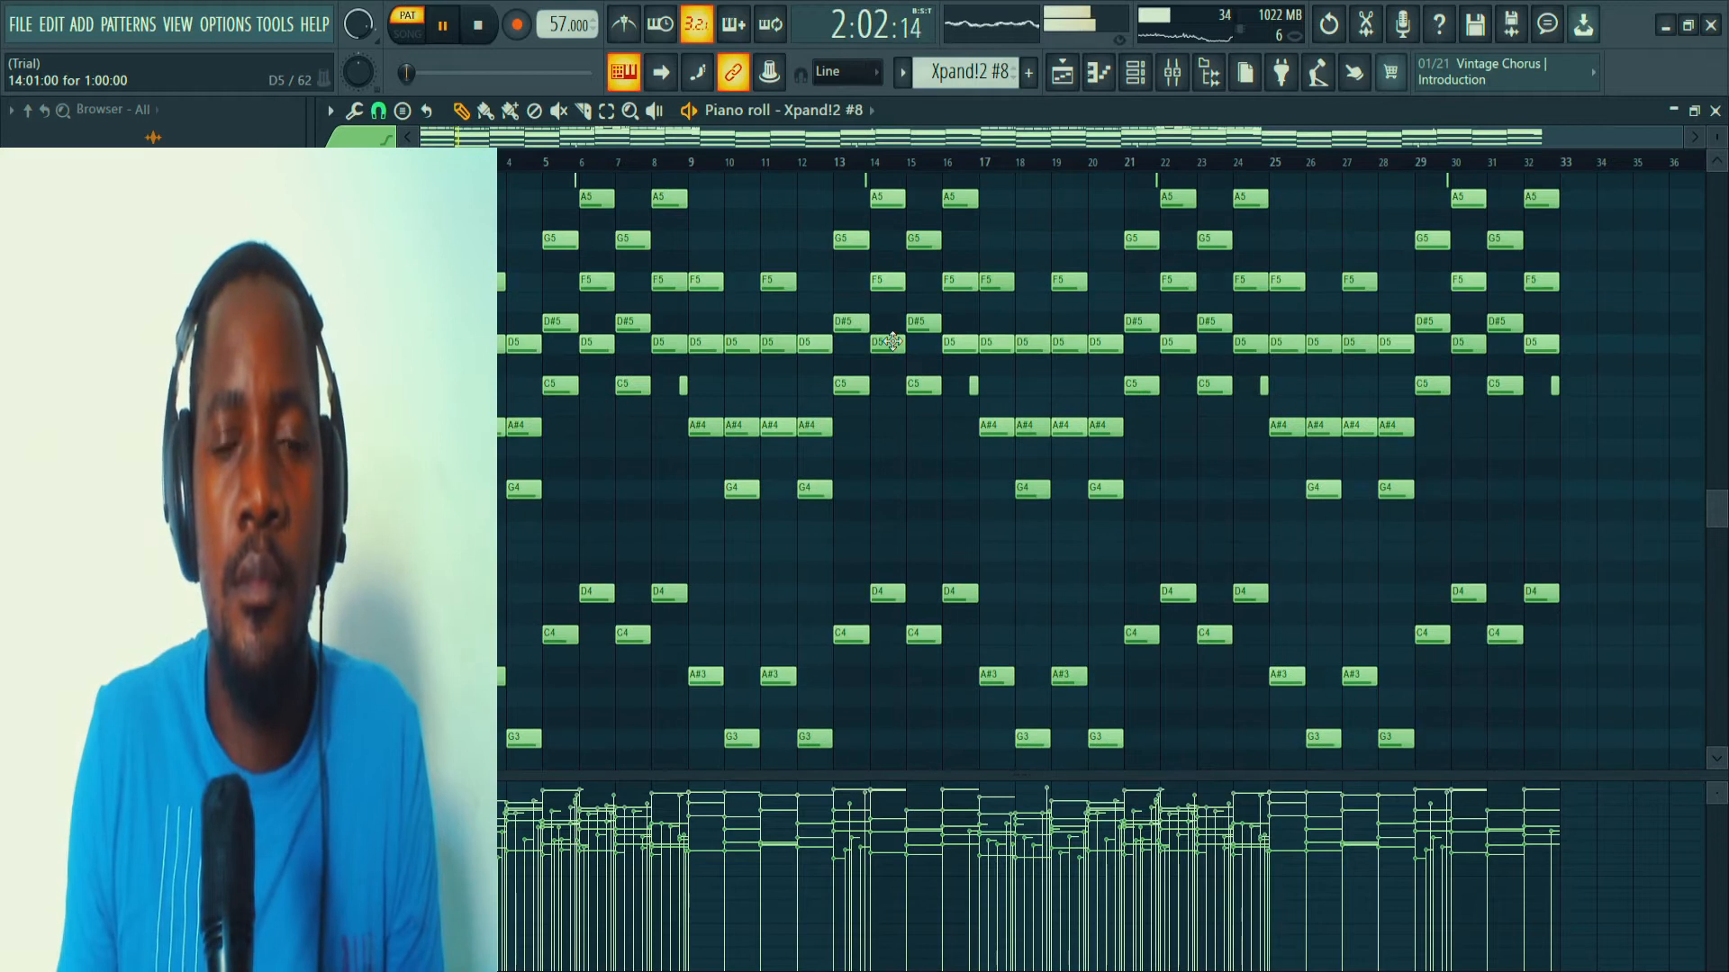
scroll(895, 344, down, 1)
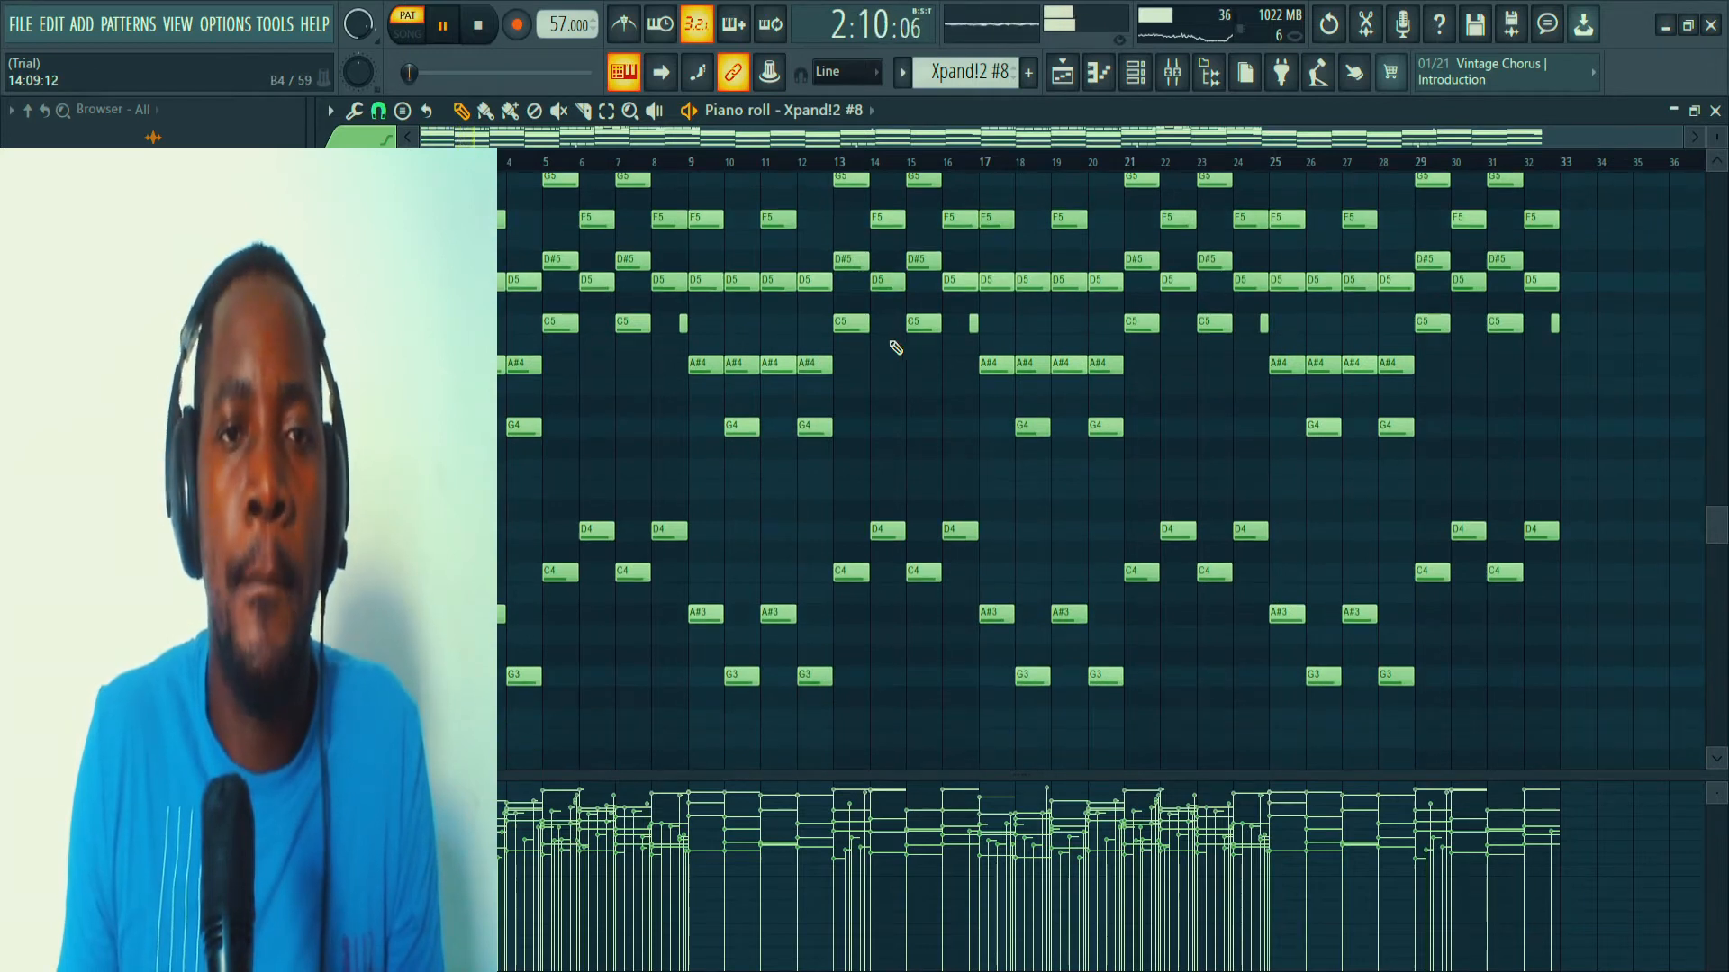
scroll(896, 347, up, 4)
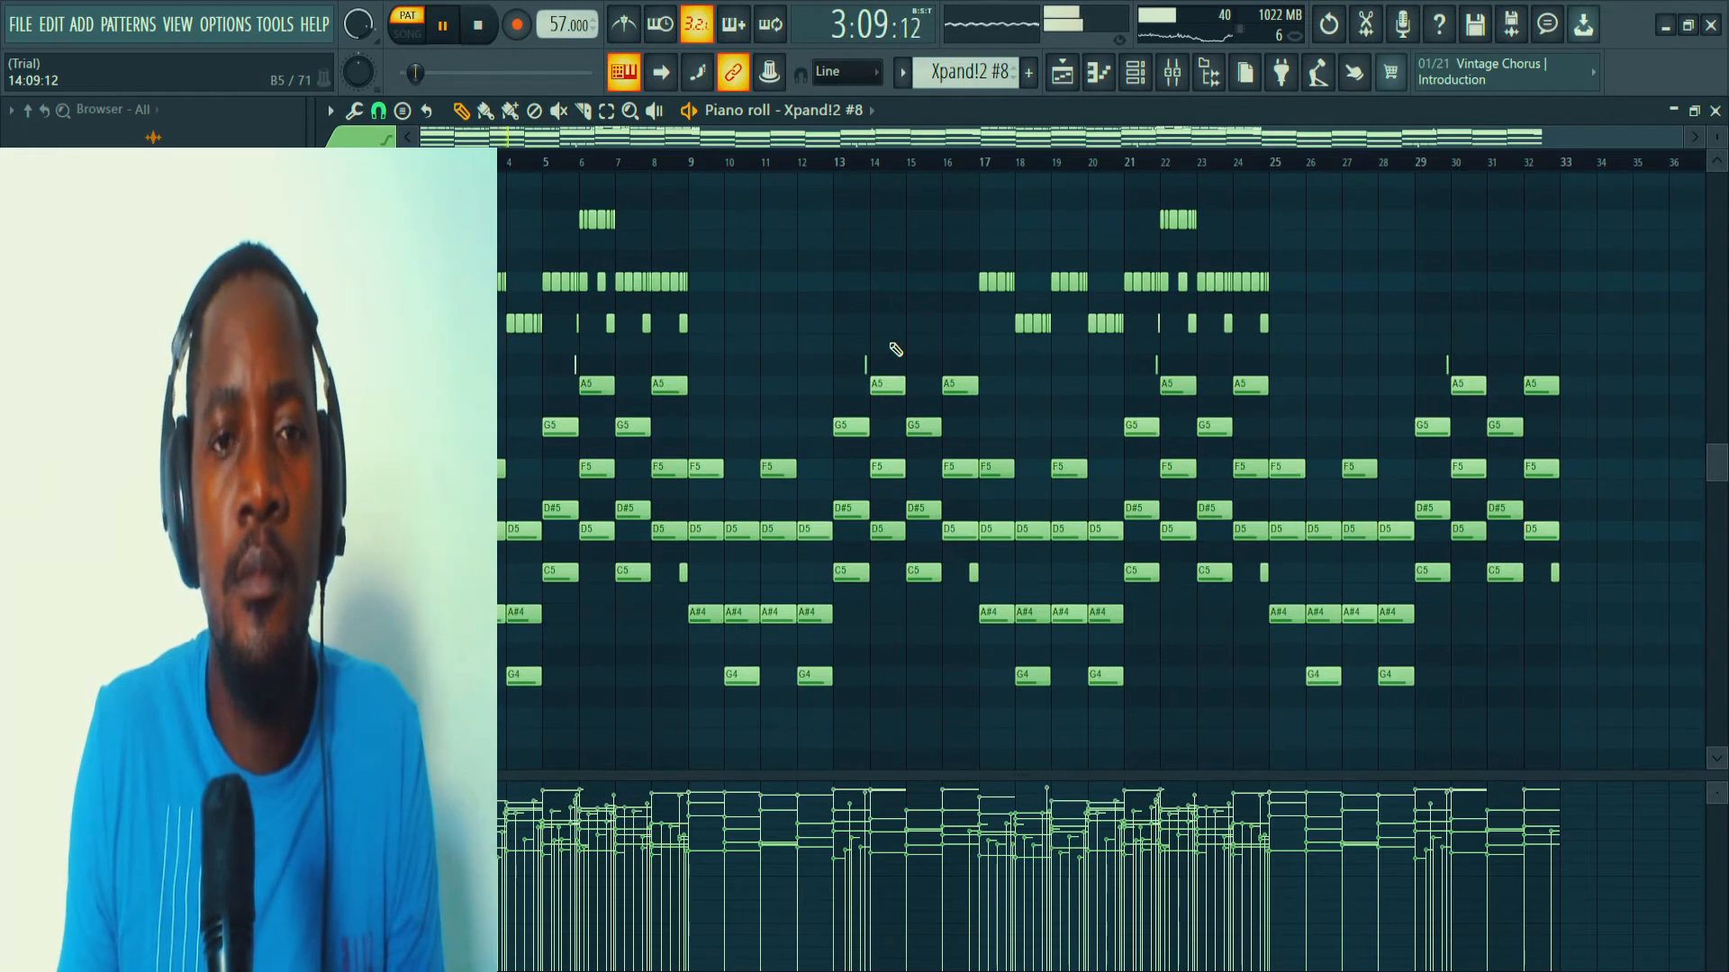
scroll(896, 349, down, 2)
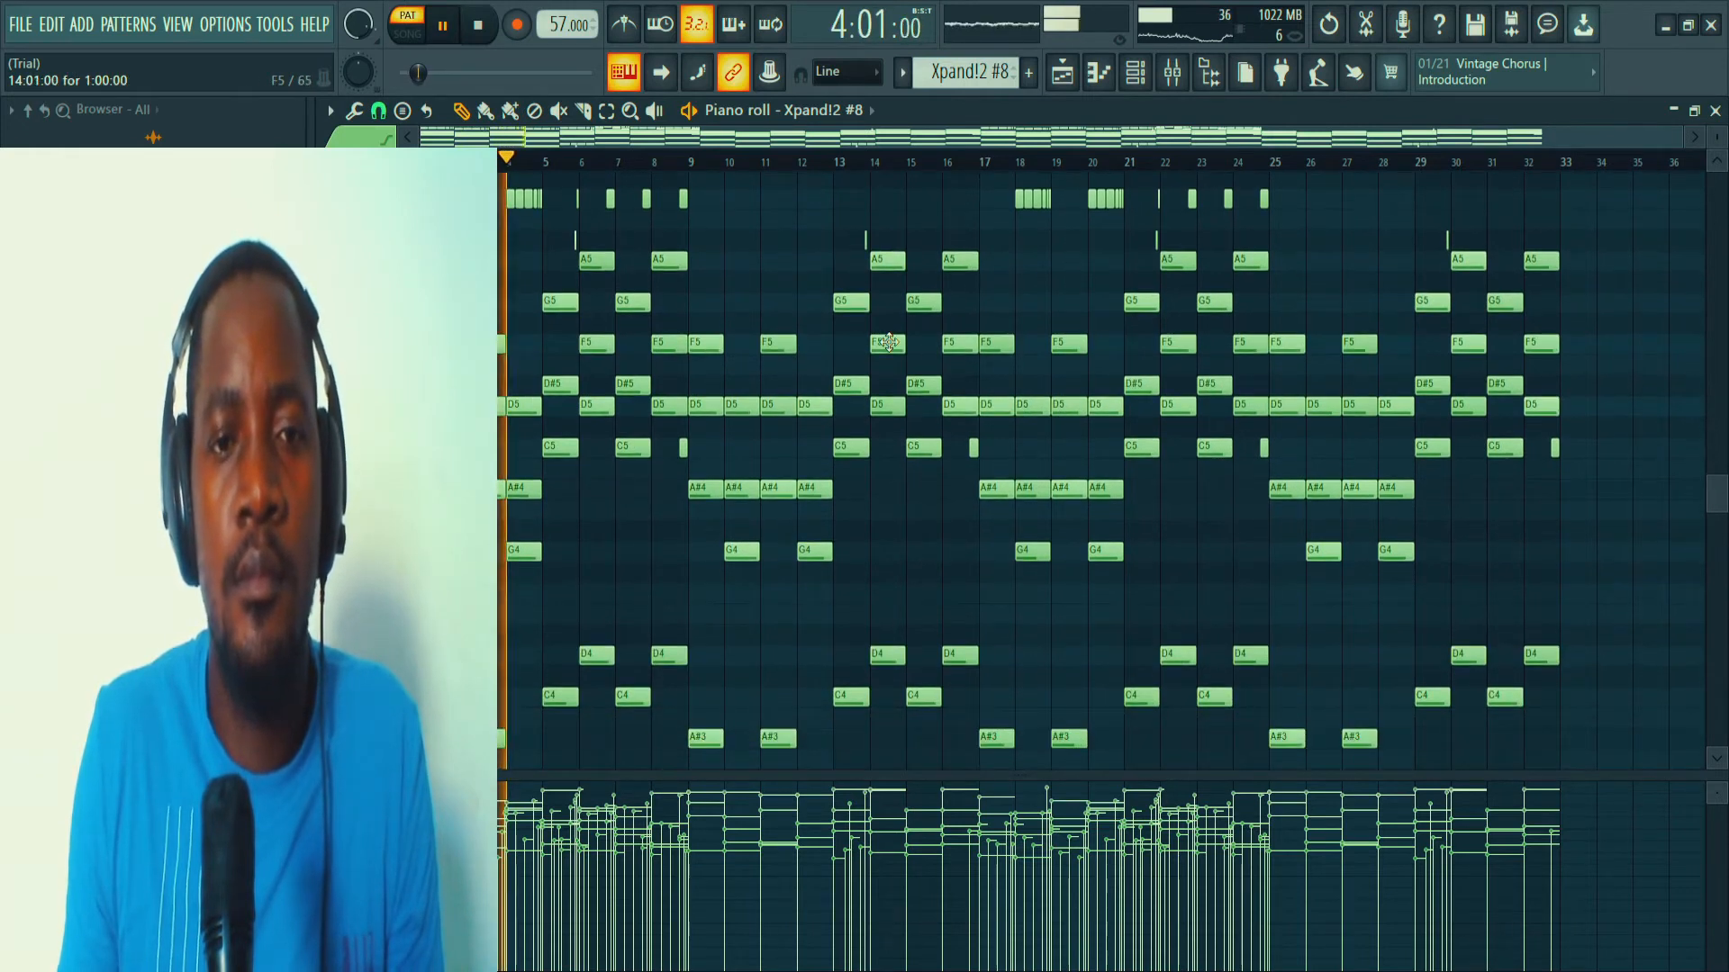
scroll(892, 346, up, 2)
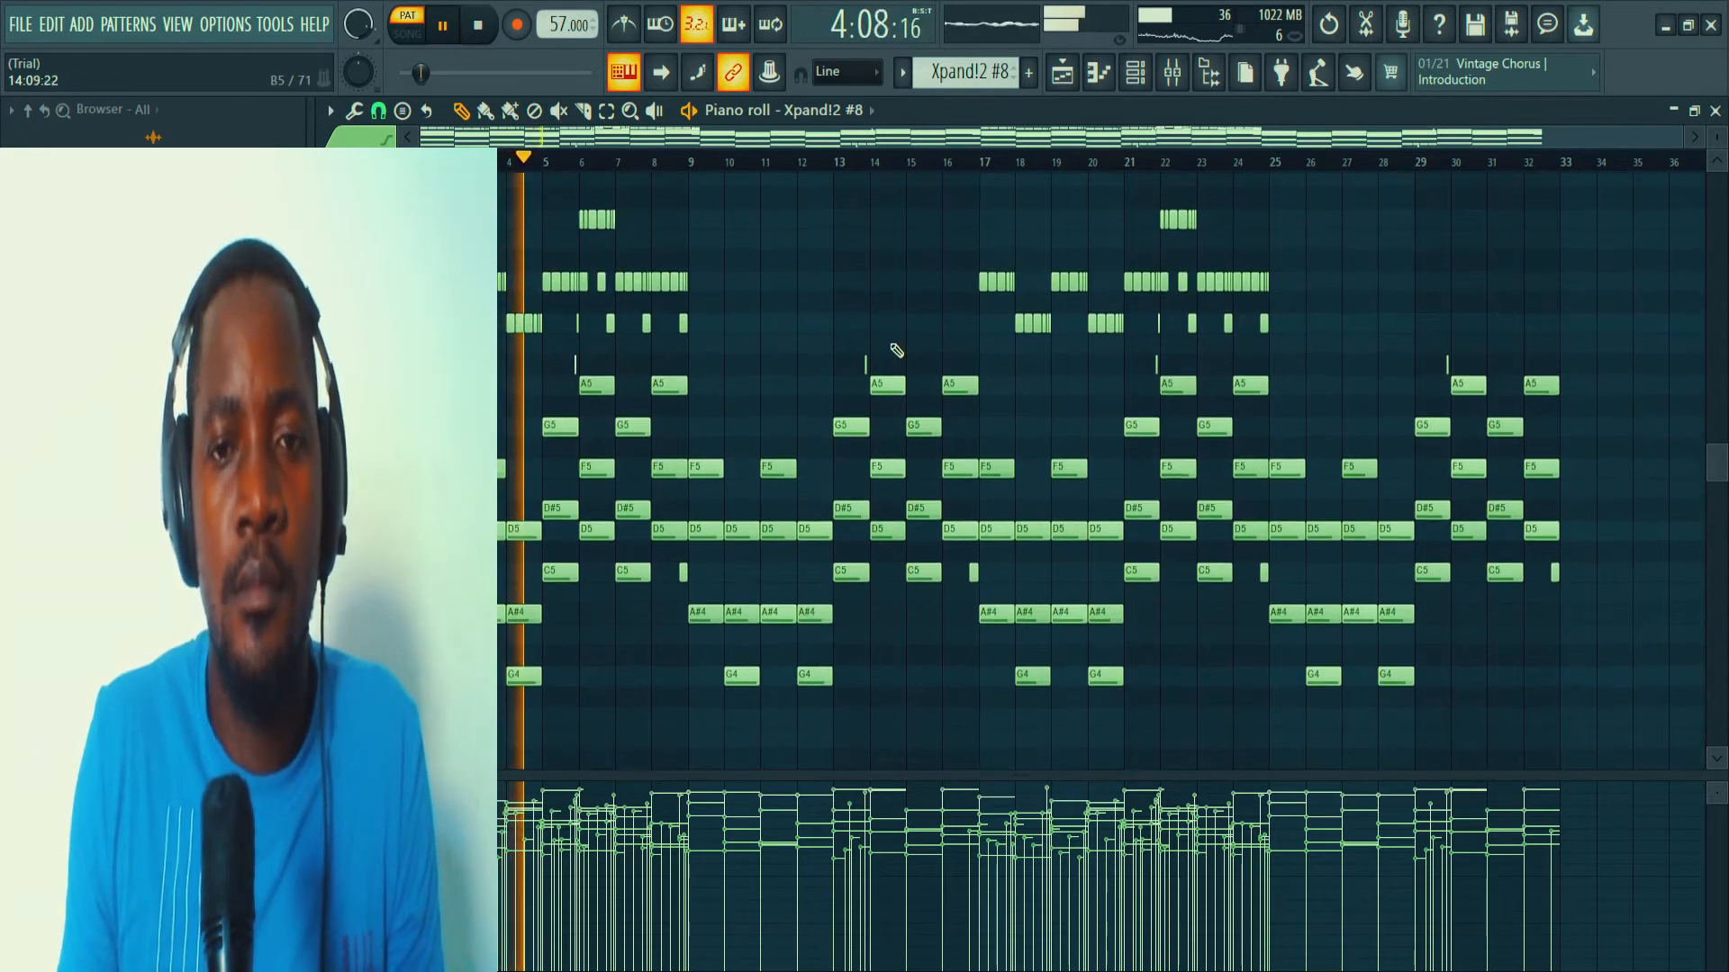
scroll(896, 351, down, 1)
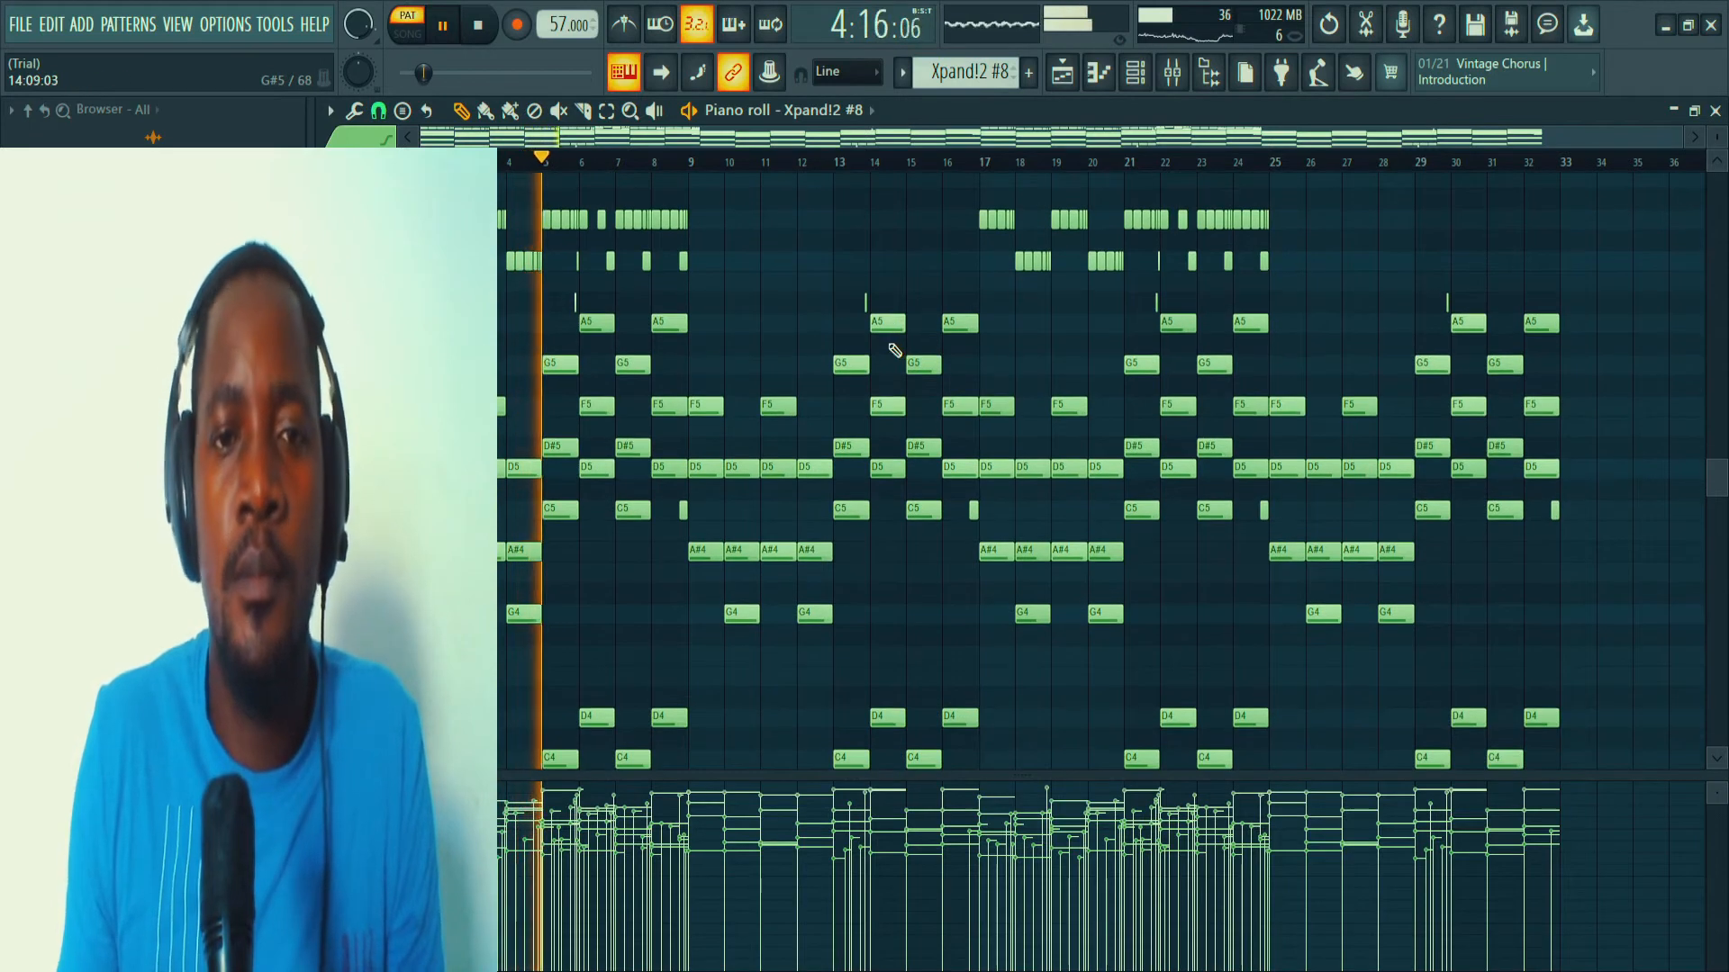
scroll(895, 353, down, 4)
scroll(896, 358, up, 5)
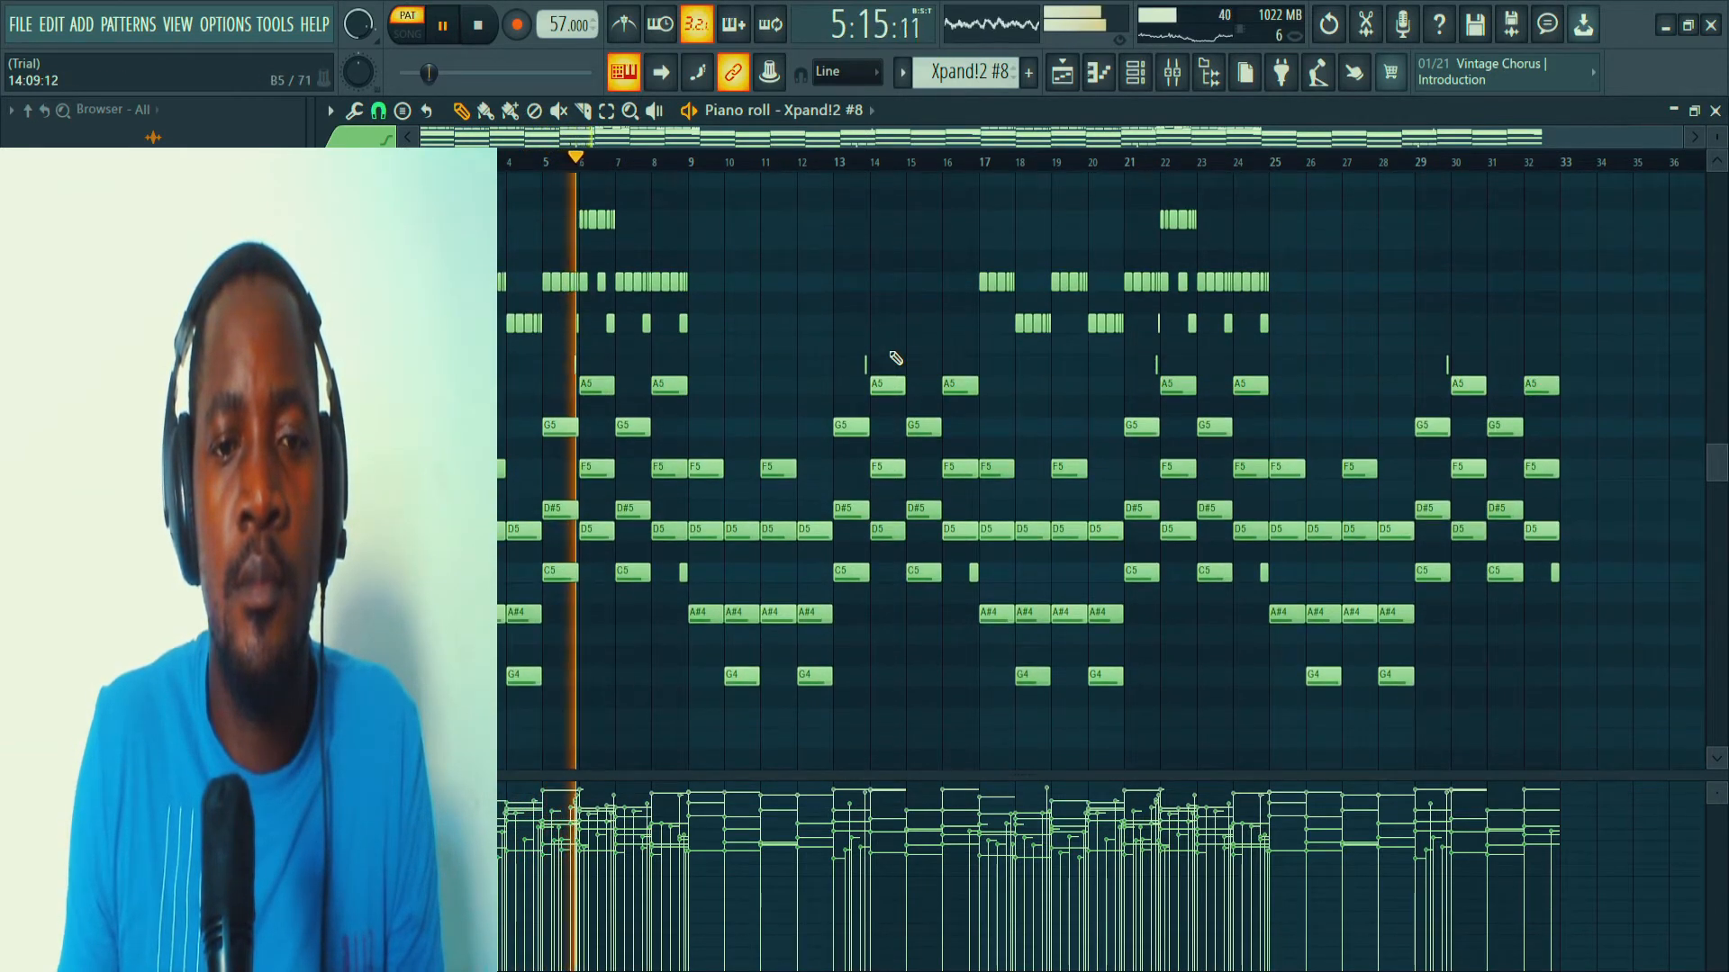
scroll(896, 359, down, 1)
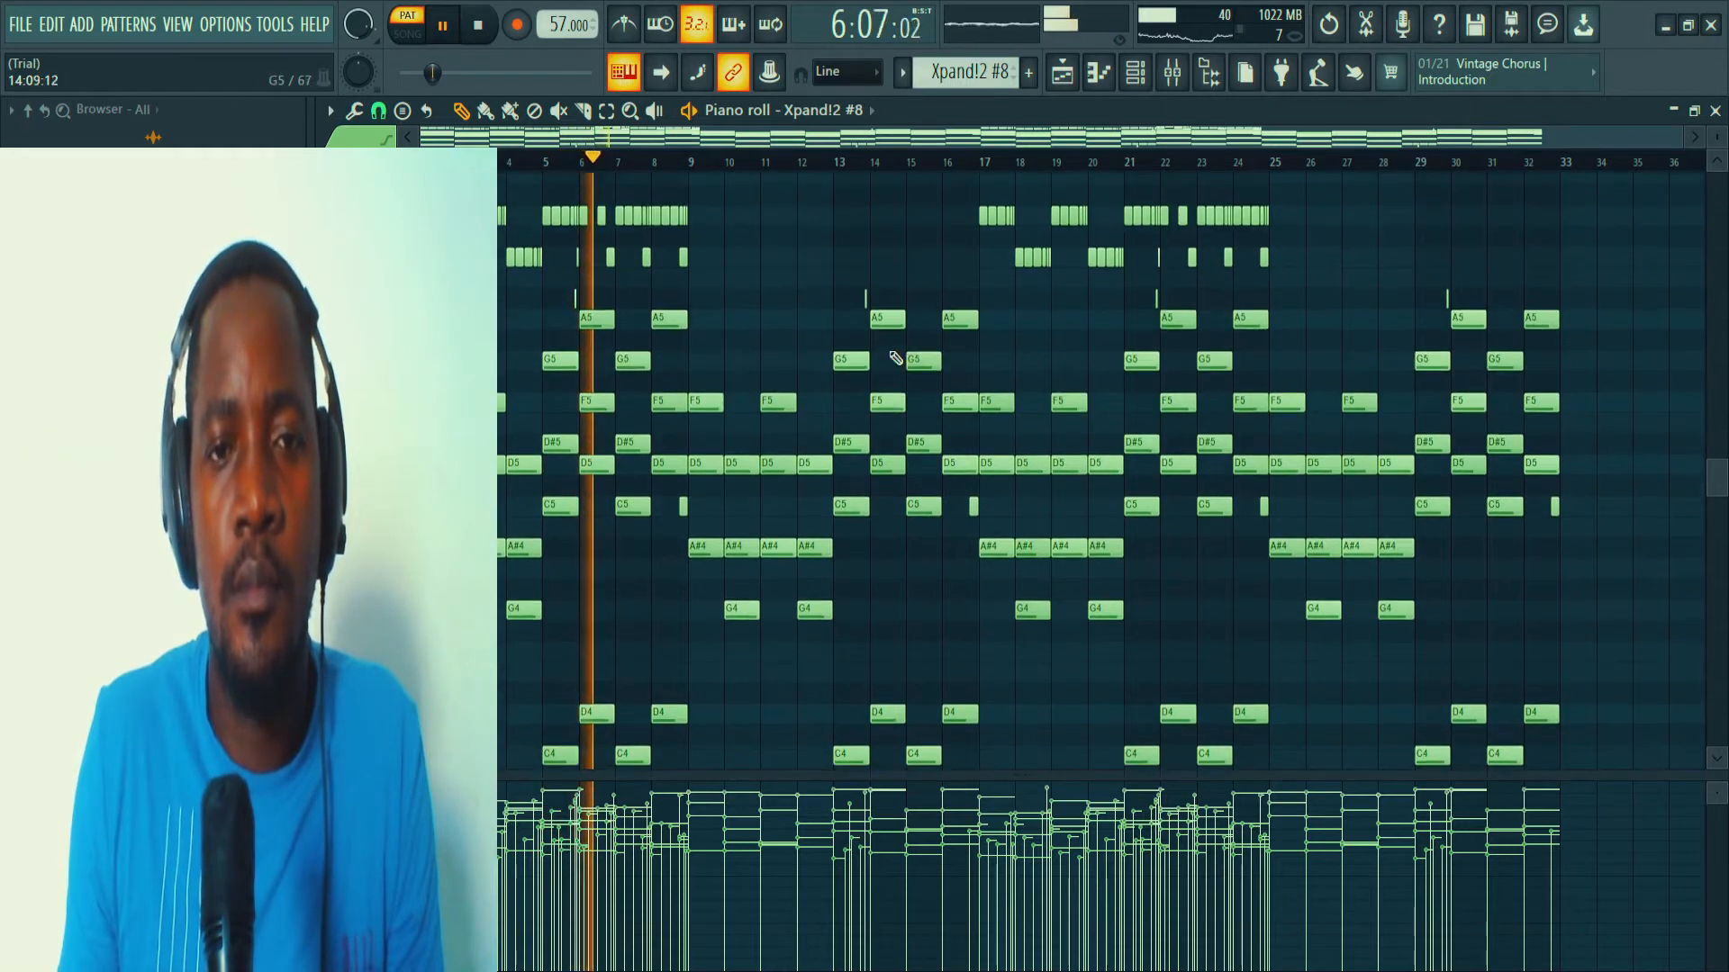
scroll(896, 358, up, 1)
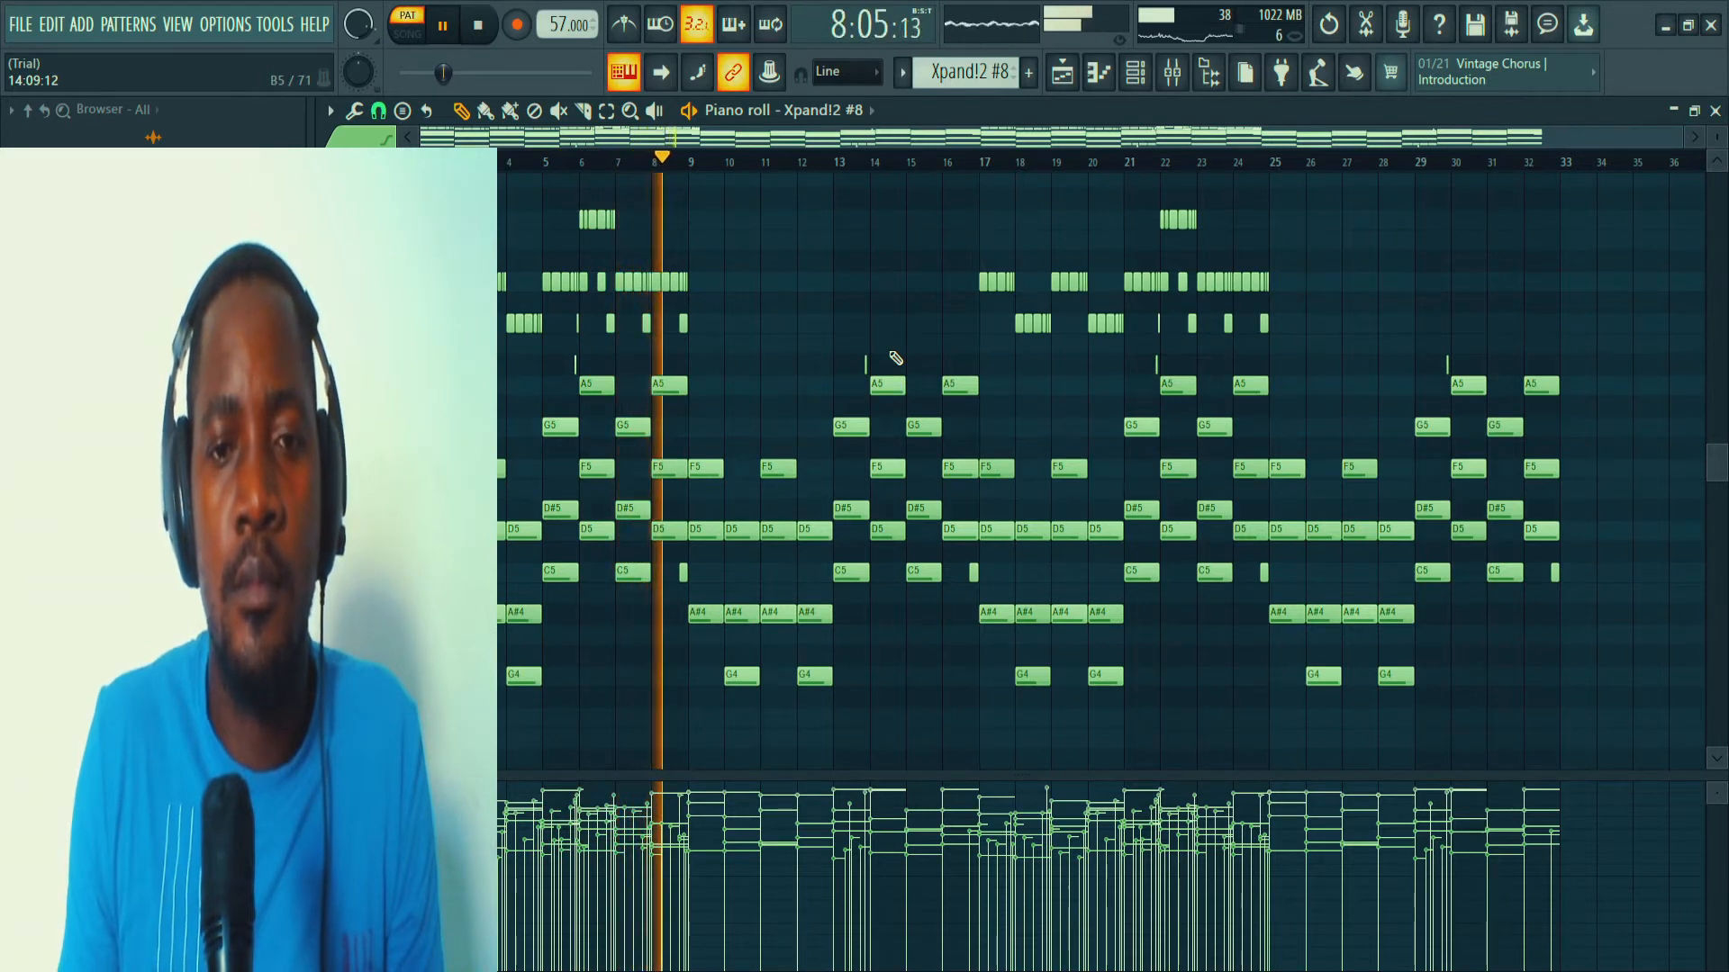
scroll(896, 358, down, 1)
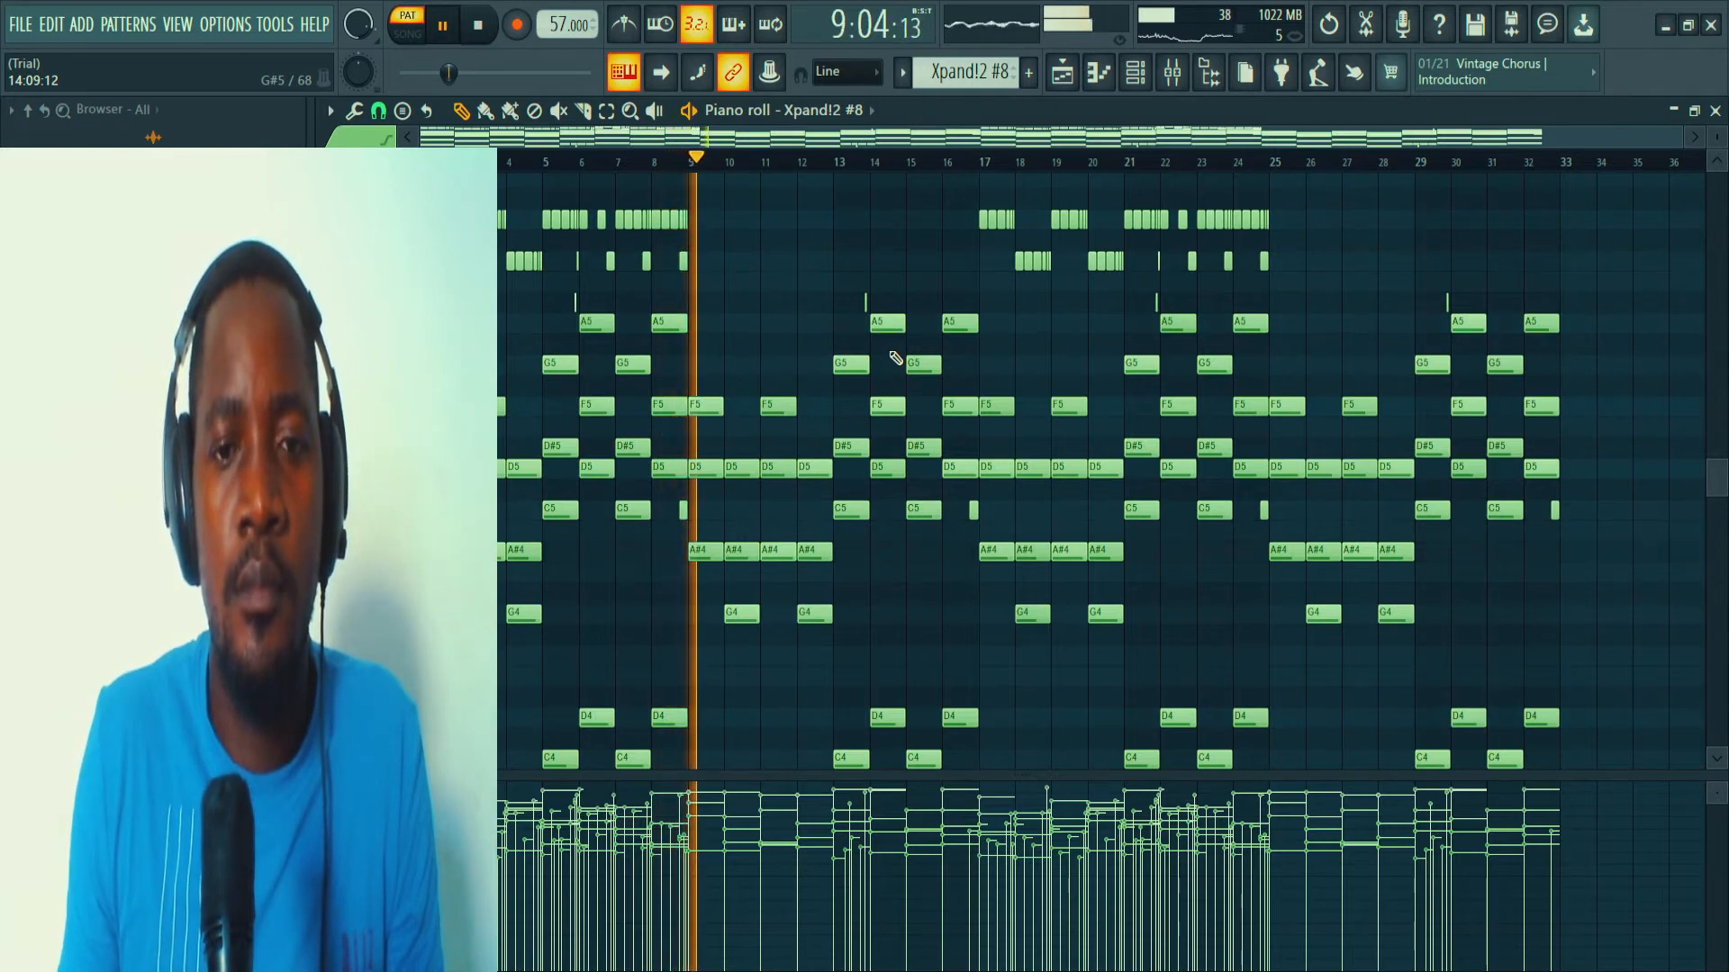
scroll(896, 359, up, 1)
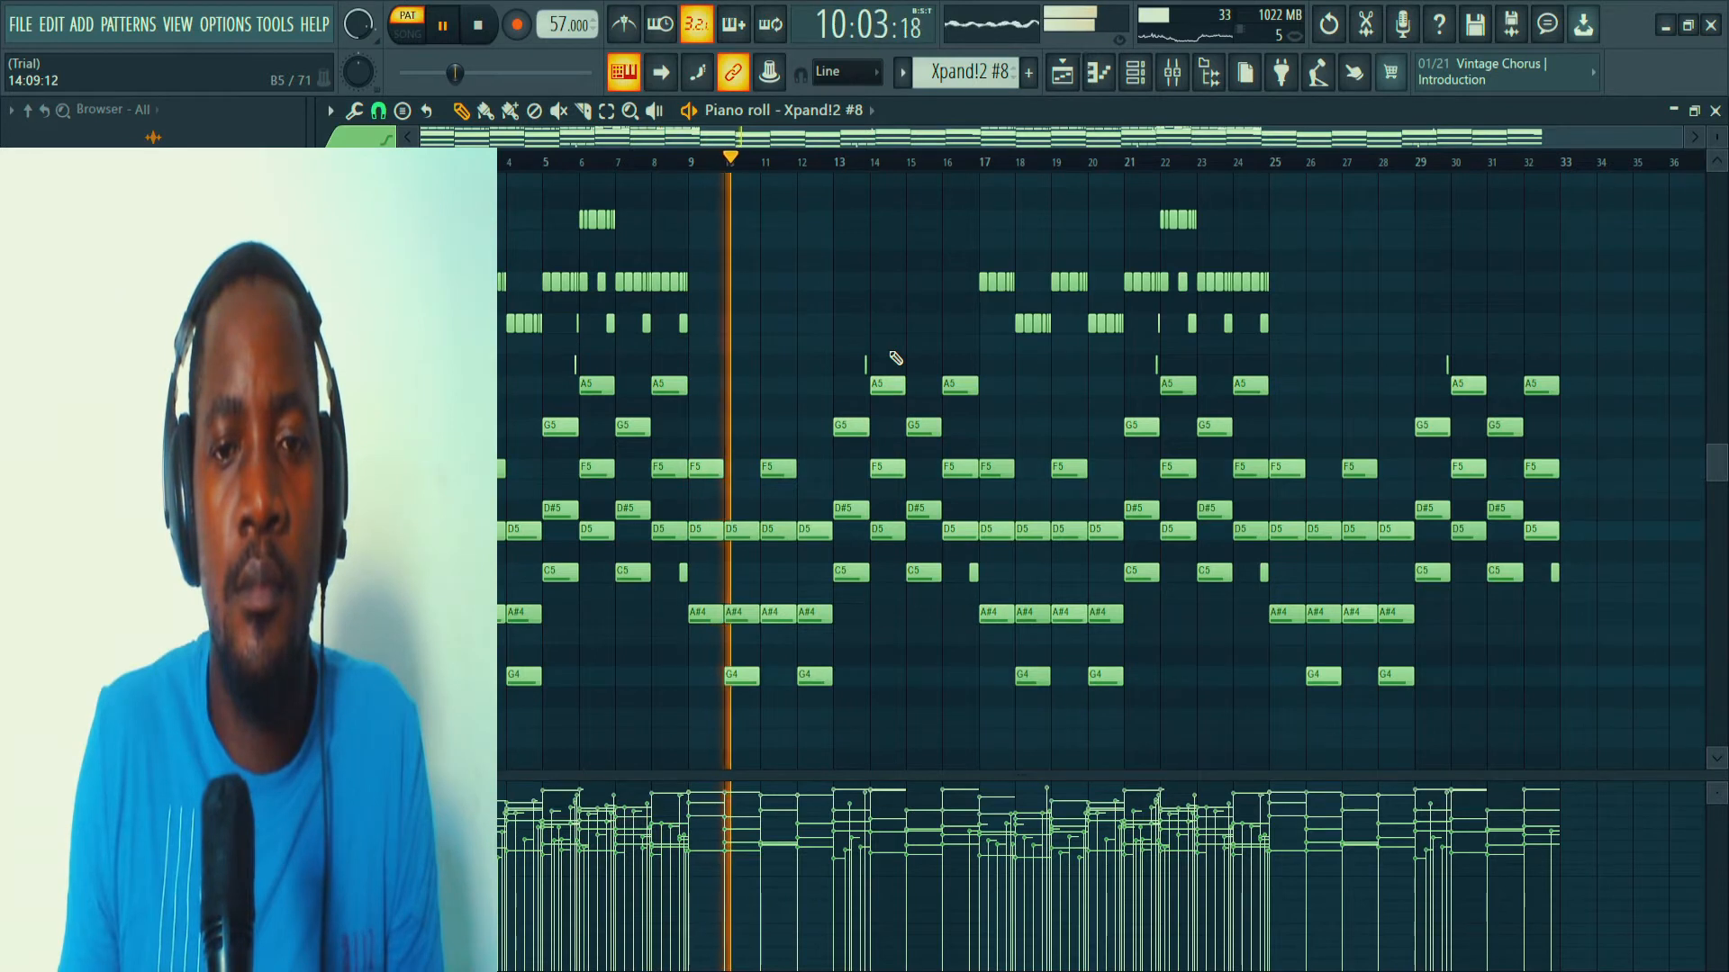
scroll(896, 358, down, 3)
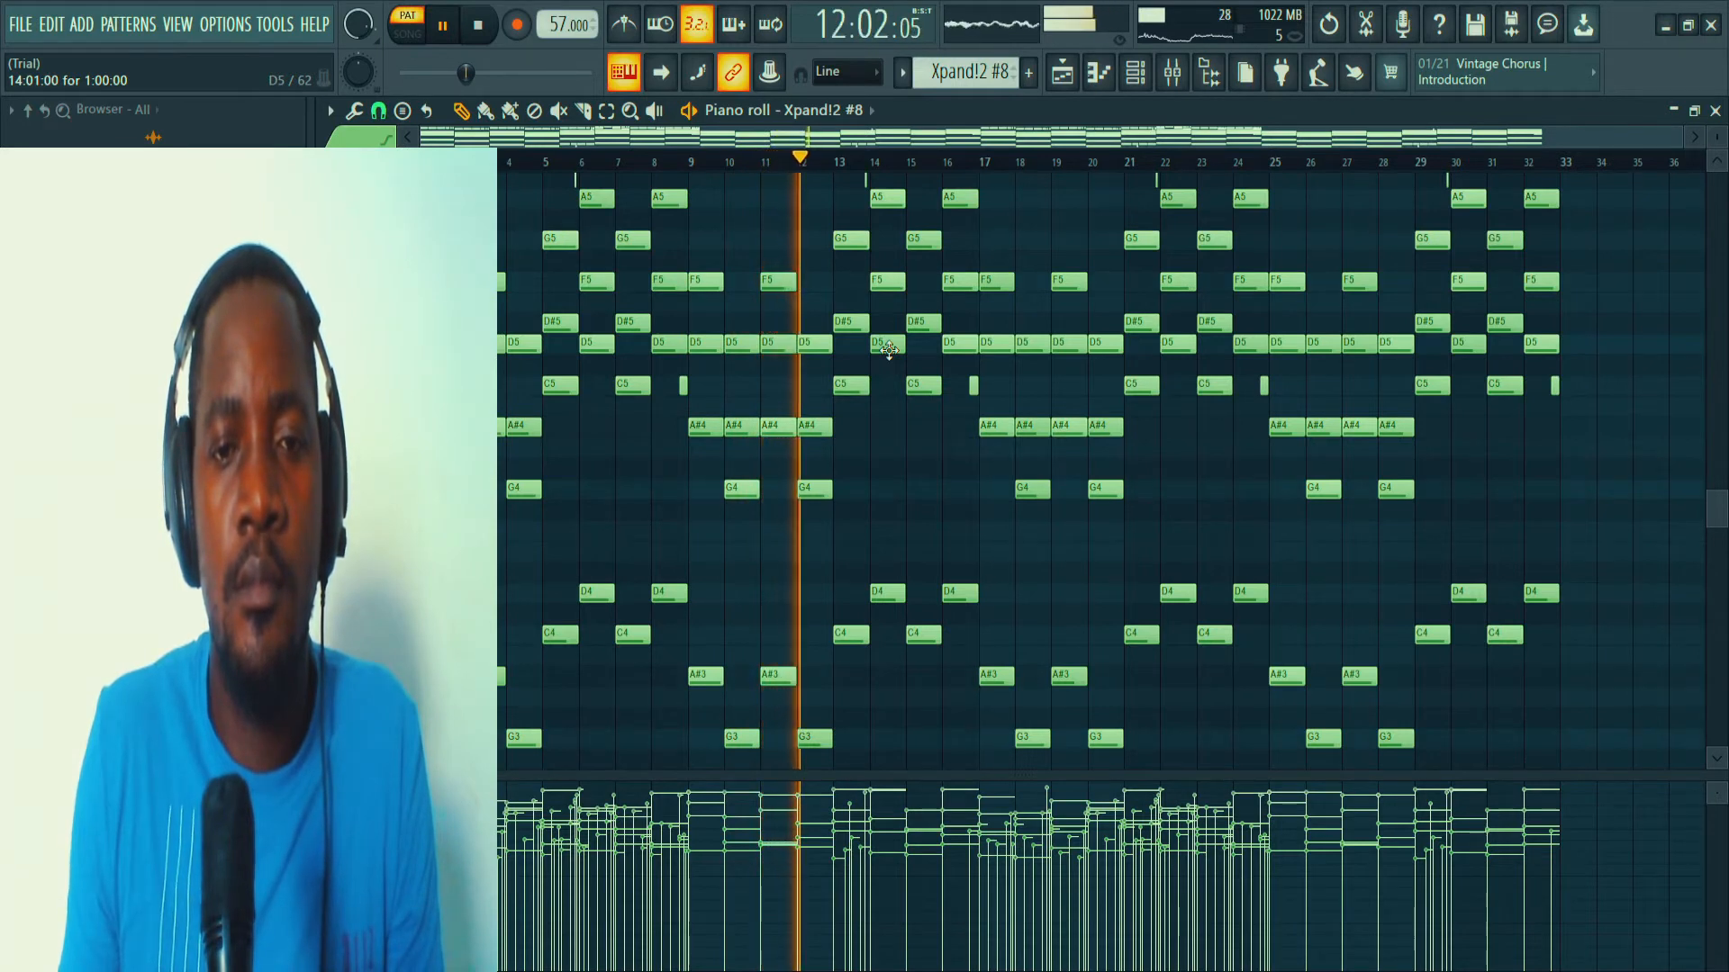
key(space)
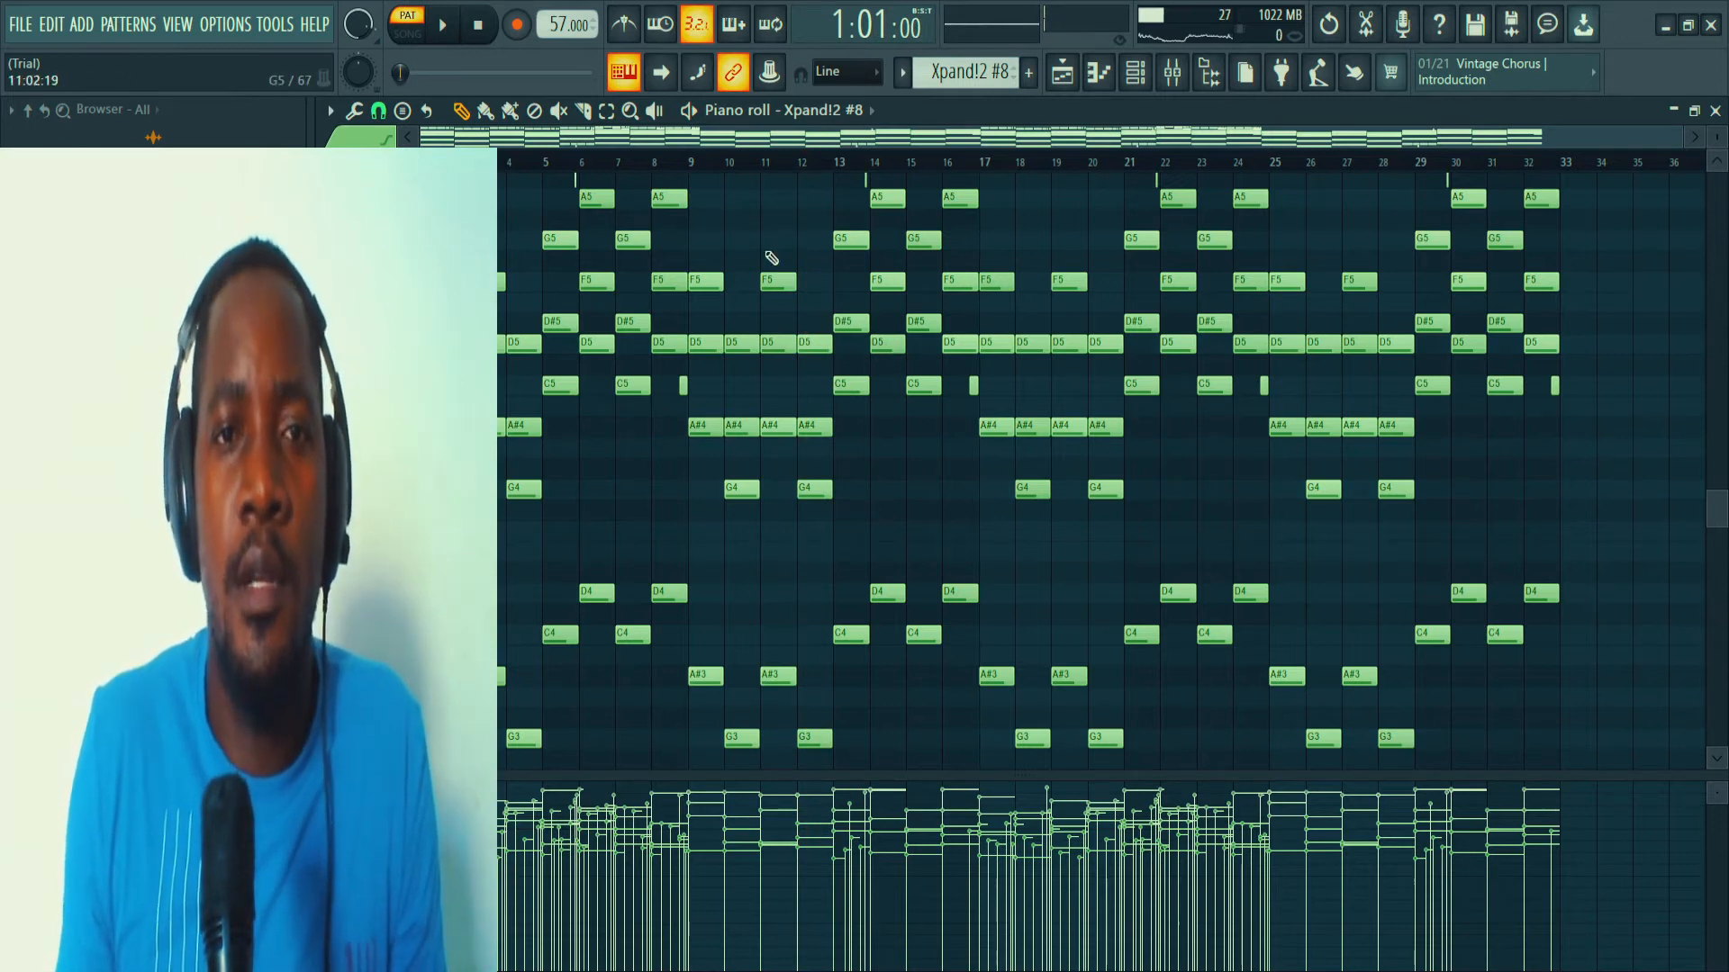
Select the Xpand!2 pattern, solo its channel, and inspect the sound loaded in its instrument.
scroll(958, 68, up, 1)
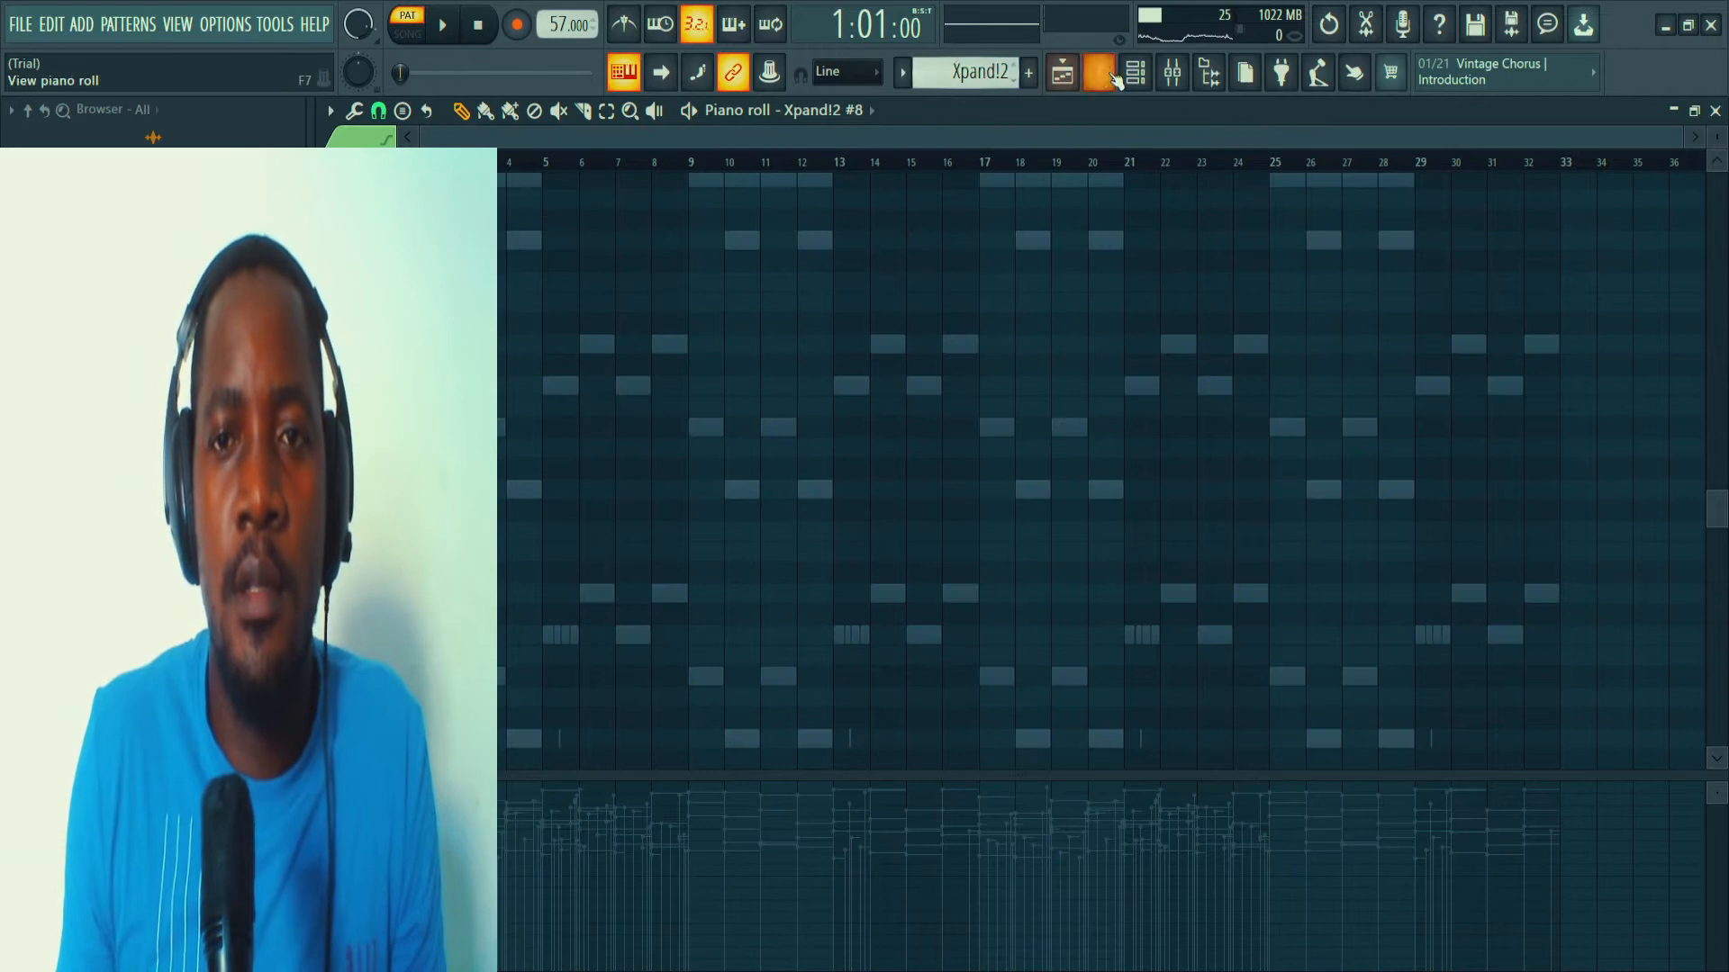
click(1135, 79)
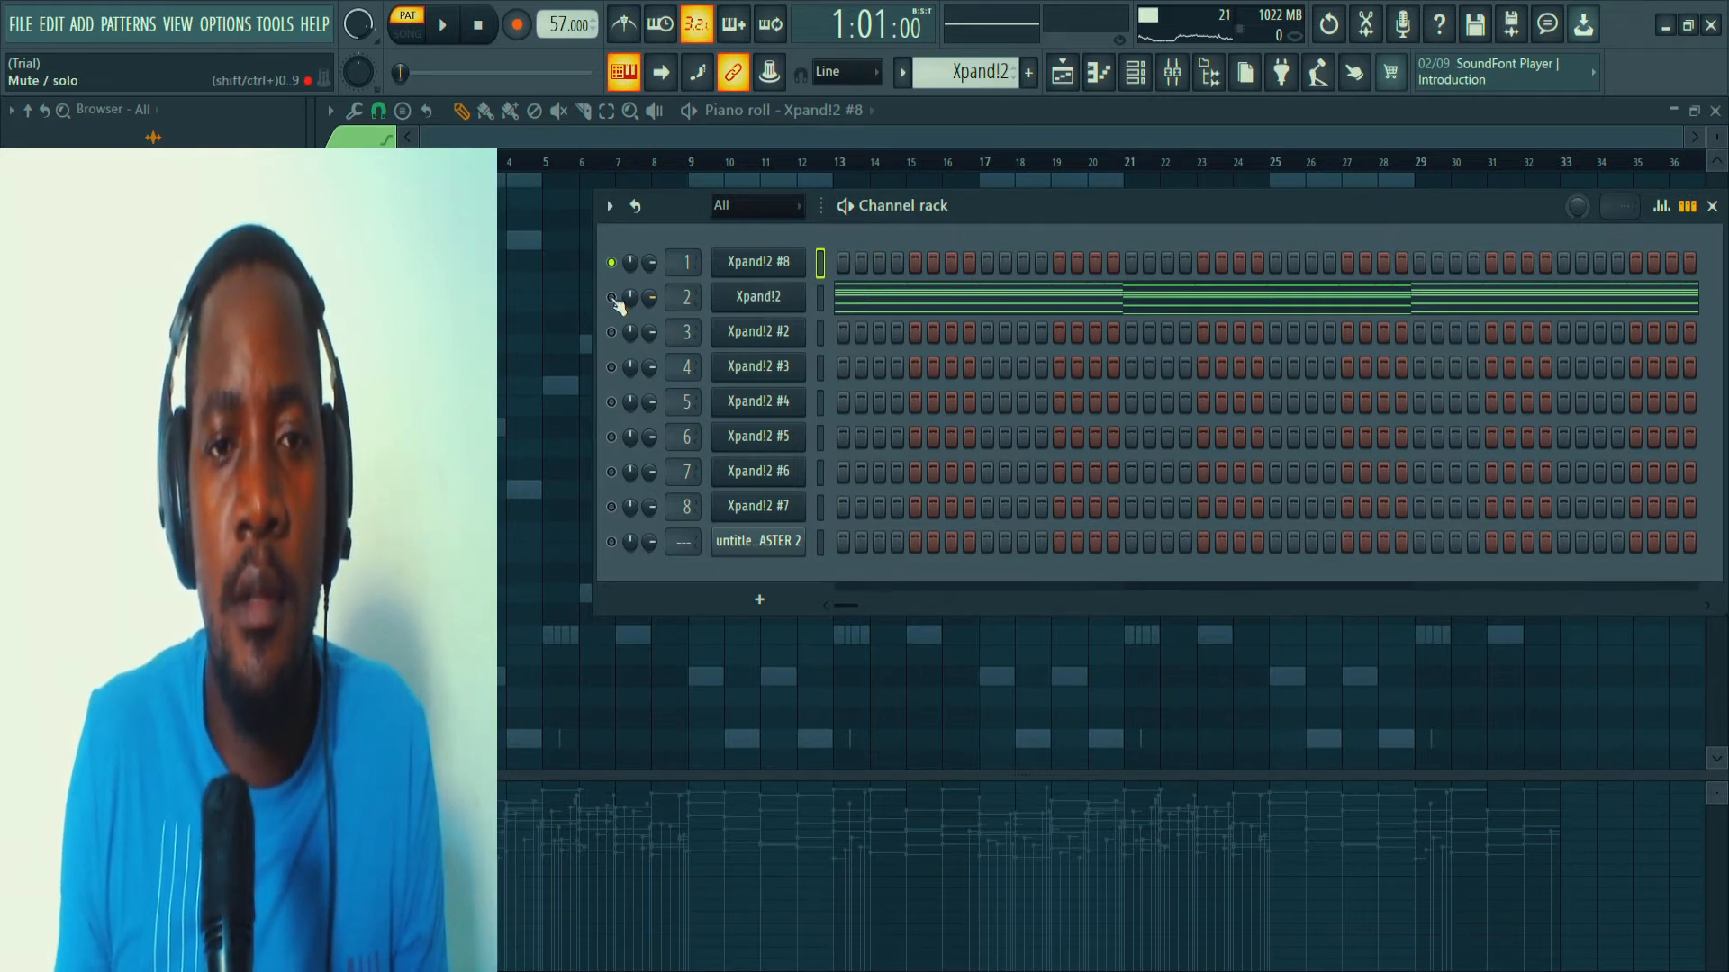
click(740, 303)
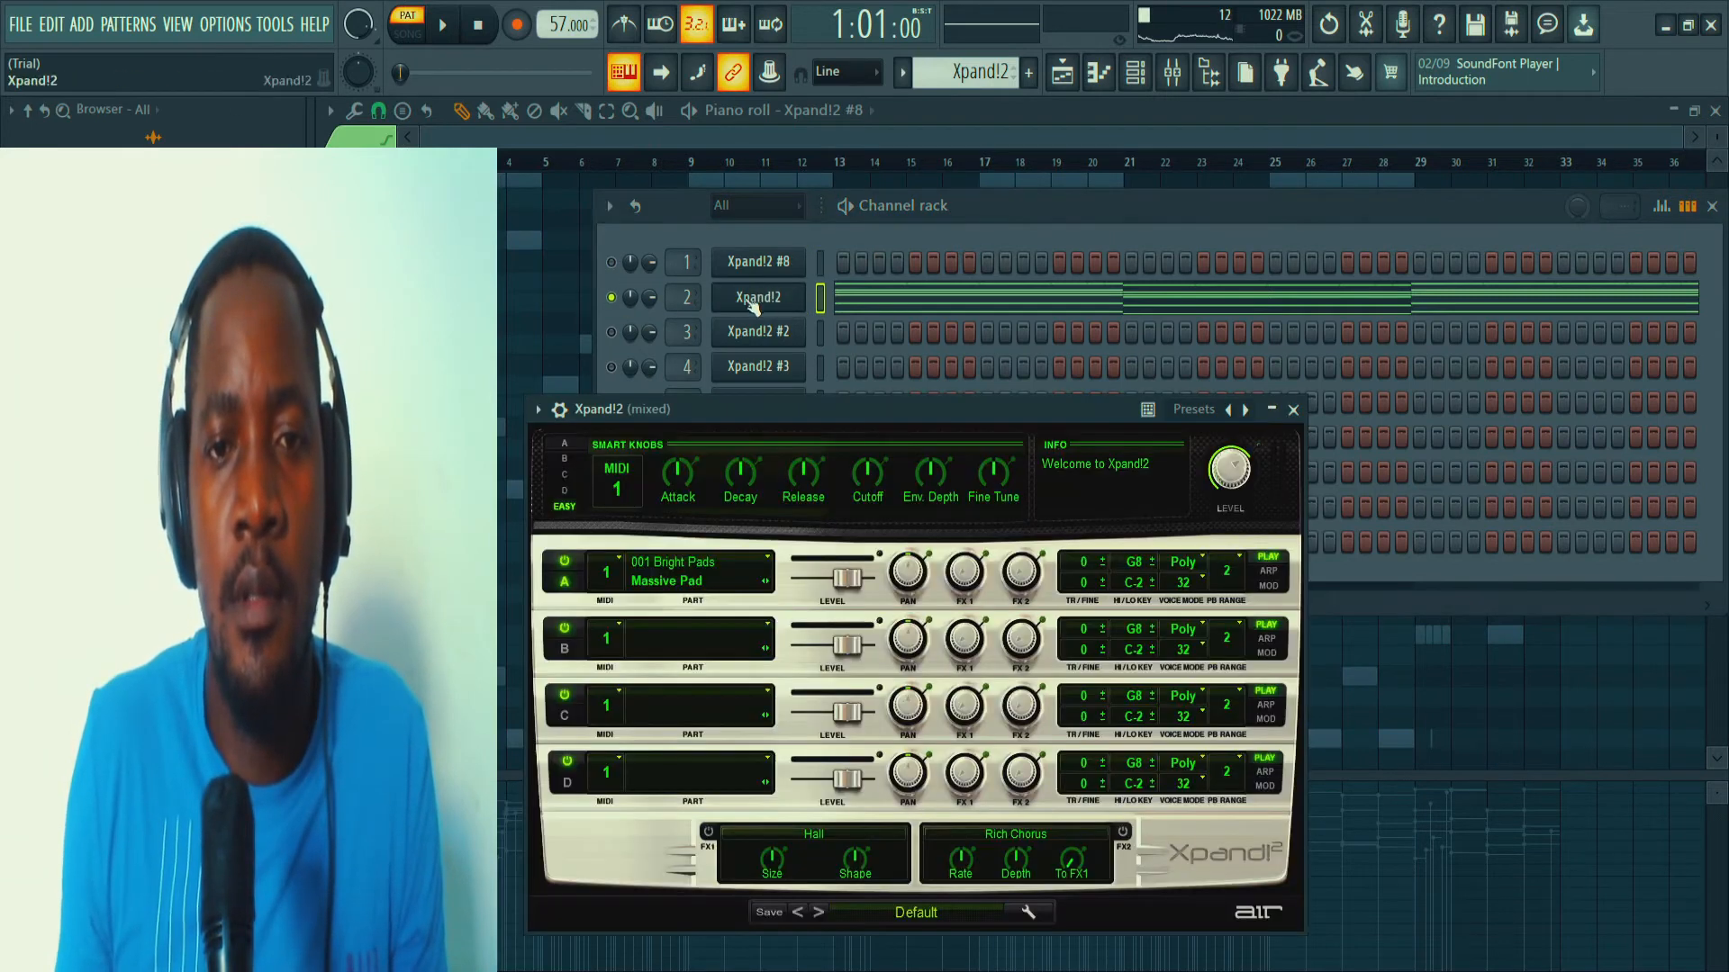
drag(838, 392, 919, 177)
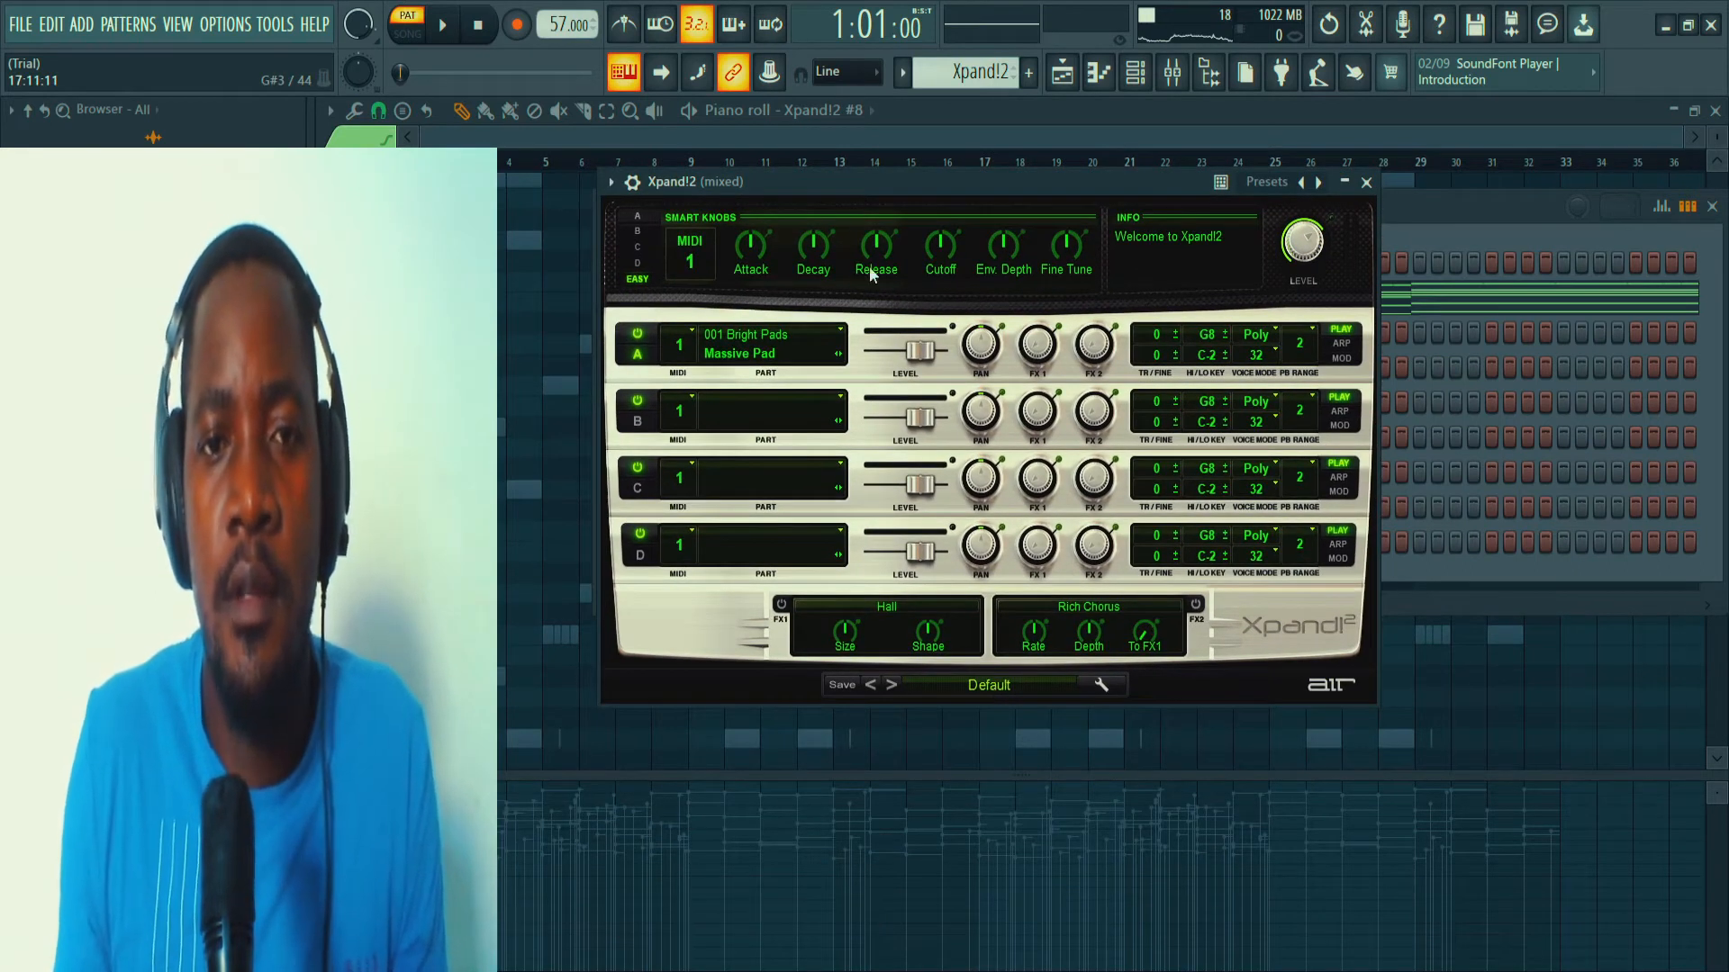
drag(852, 177, 893, 401)
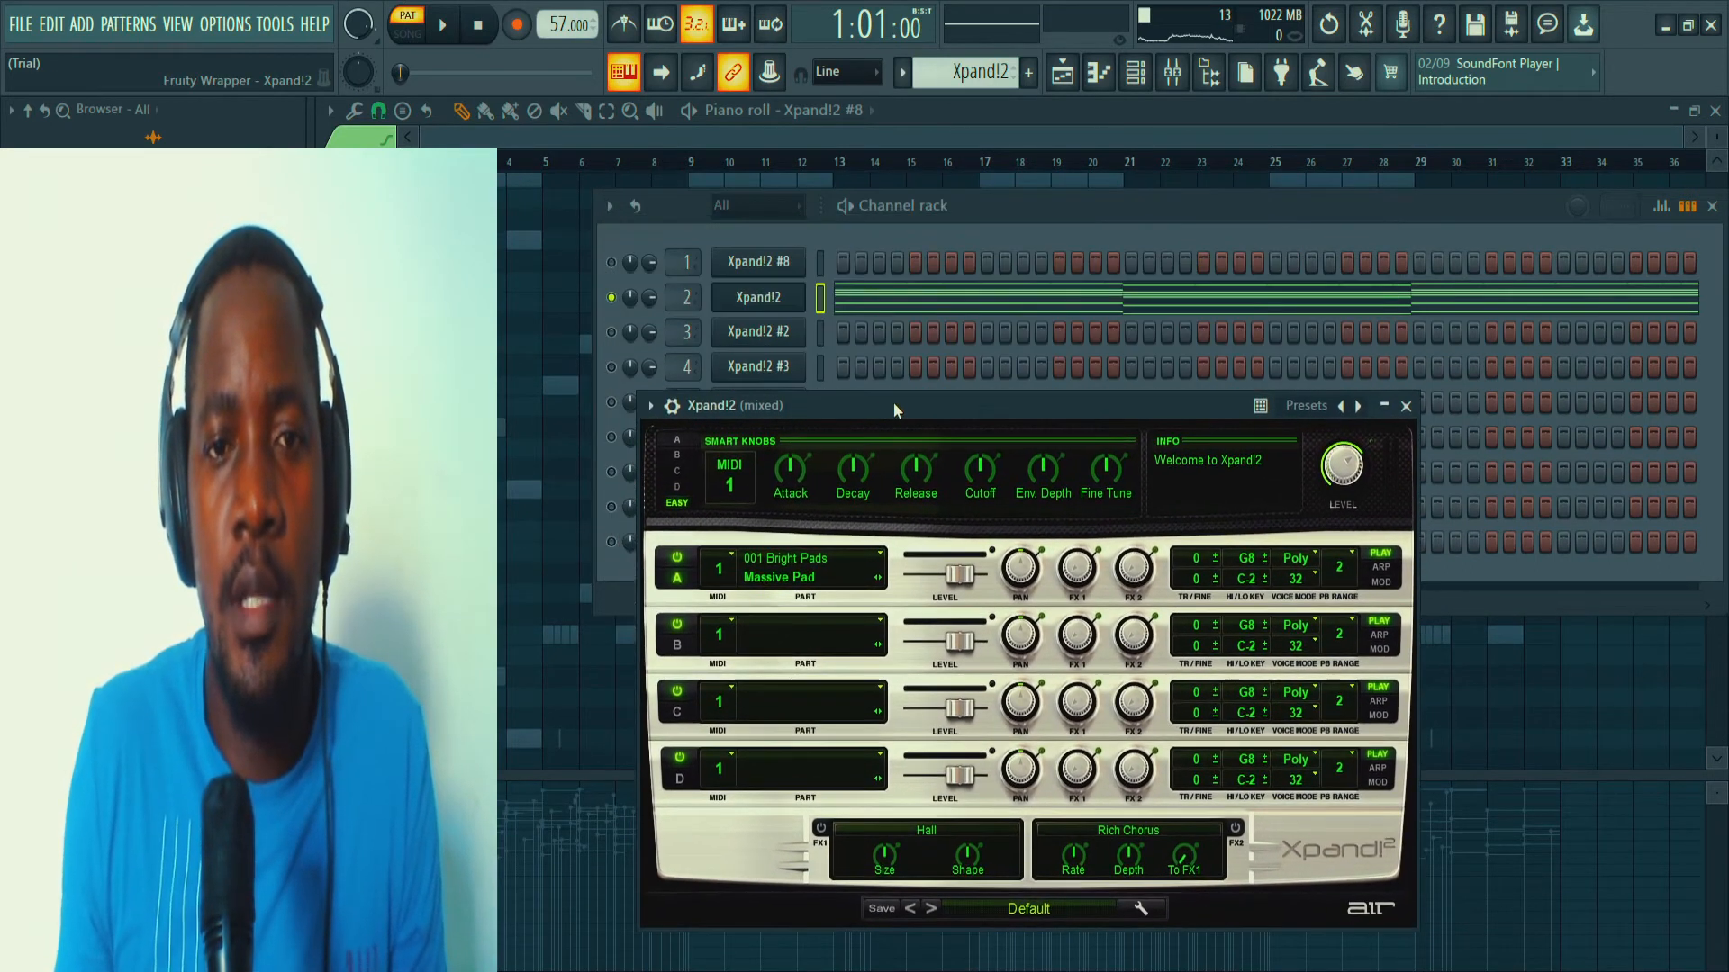
Open the Xpand!2 pattern in the piano roll and play it back while examining its low and high notes.
click(854, 304)
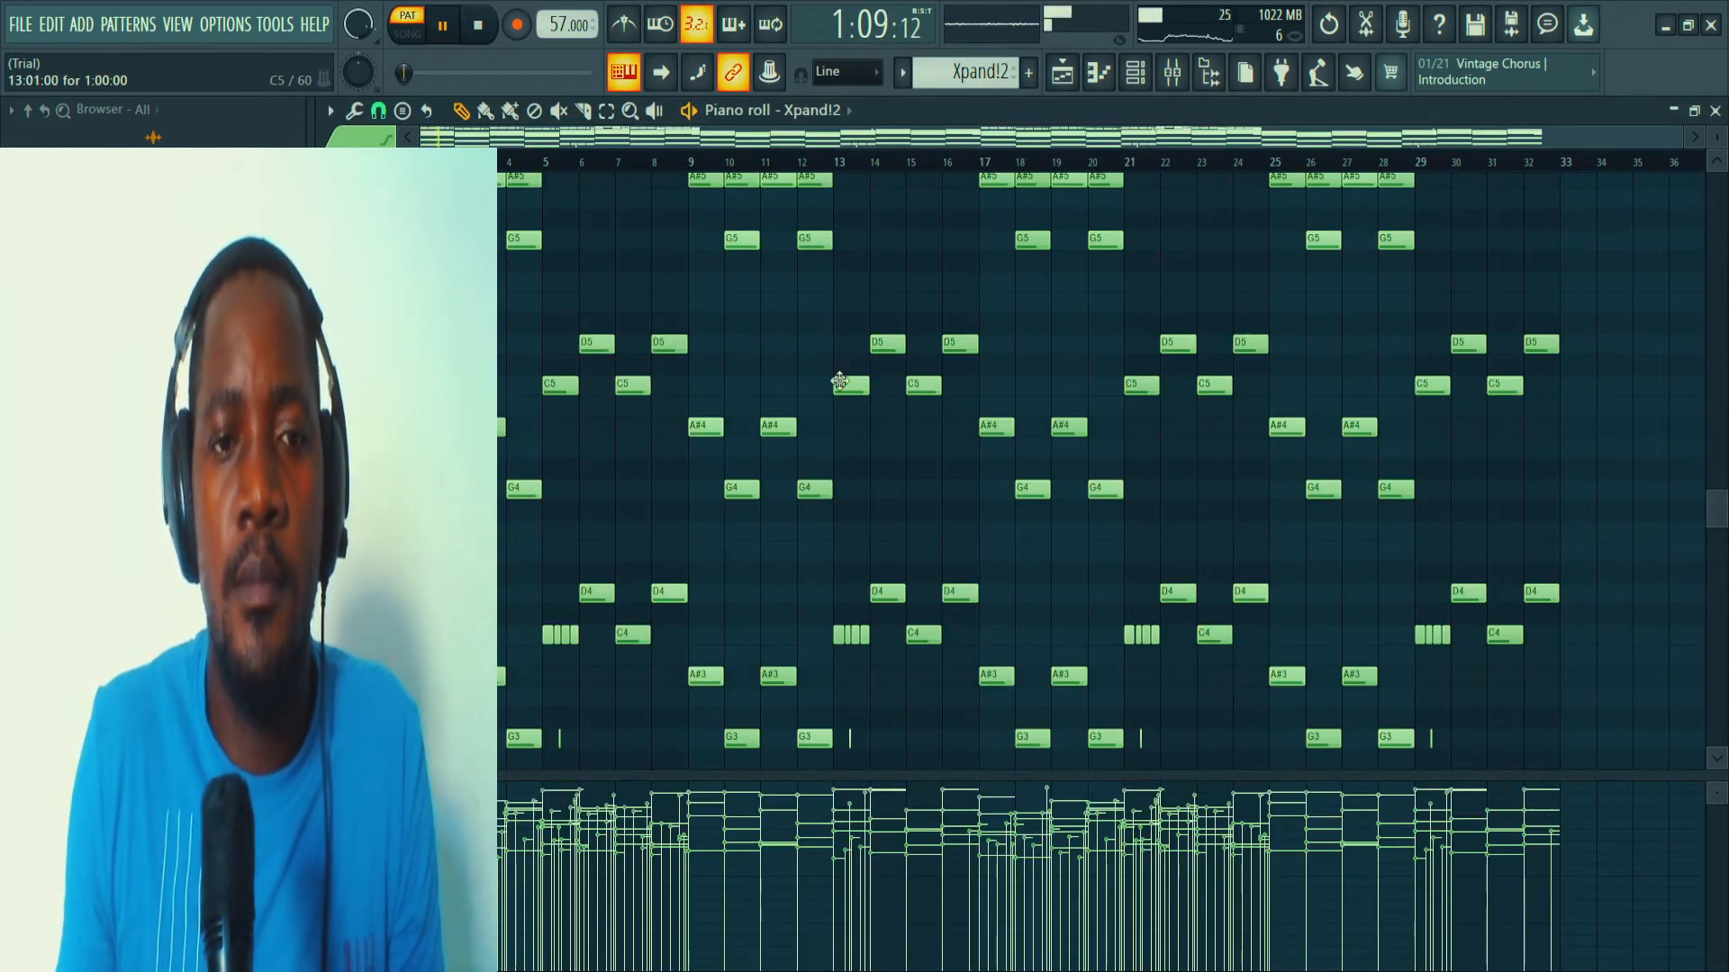
scroll(840, 382, down, 3)
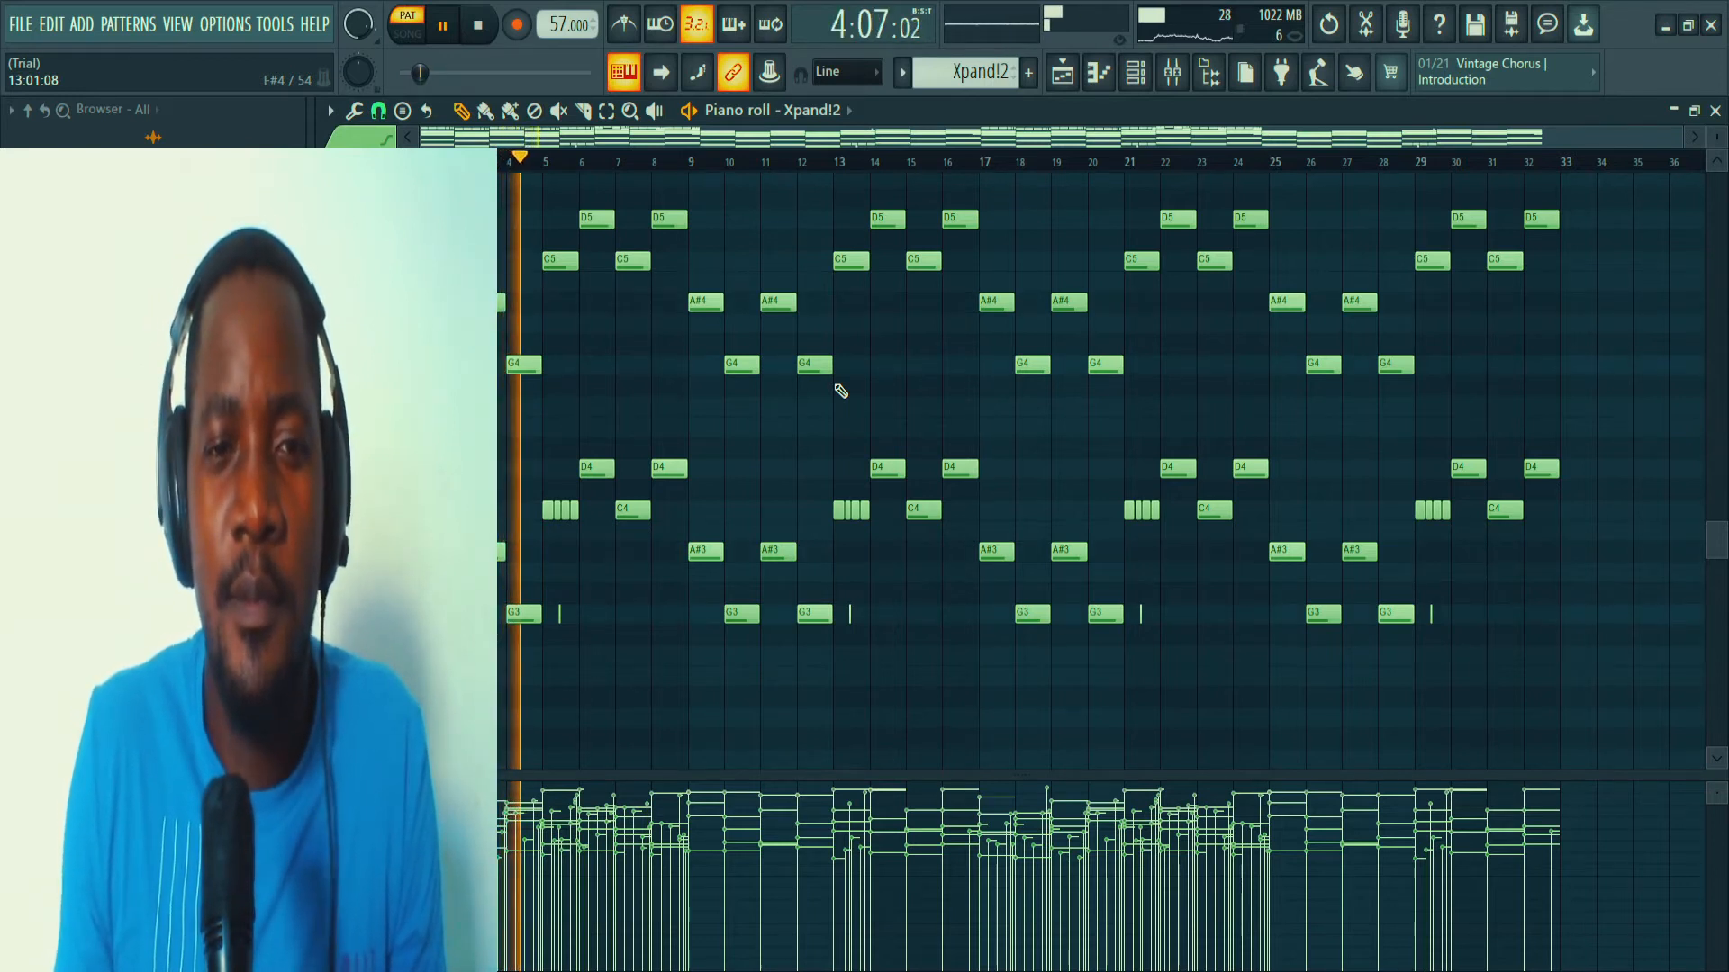
scroll(836, 388, up, 4)
scroll(836, 388, up, 4)
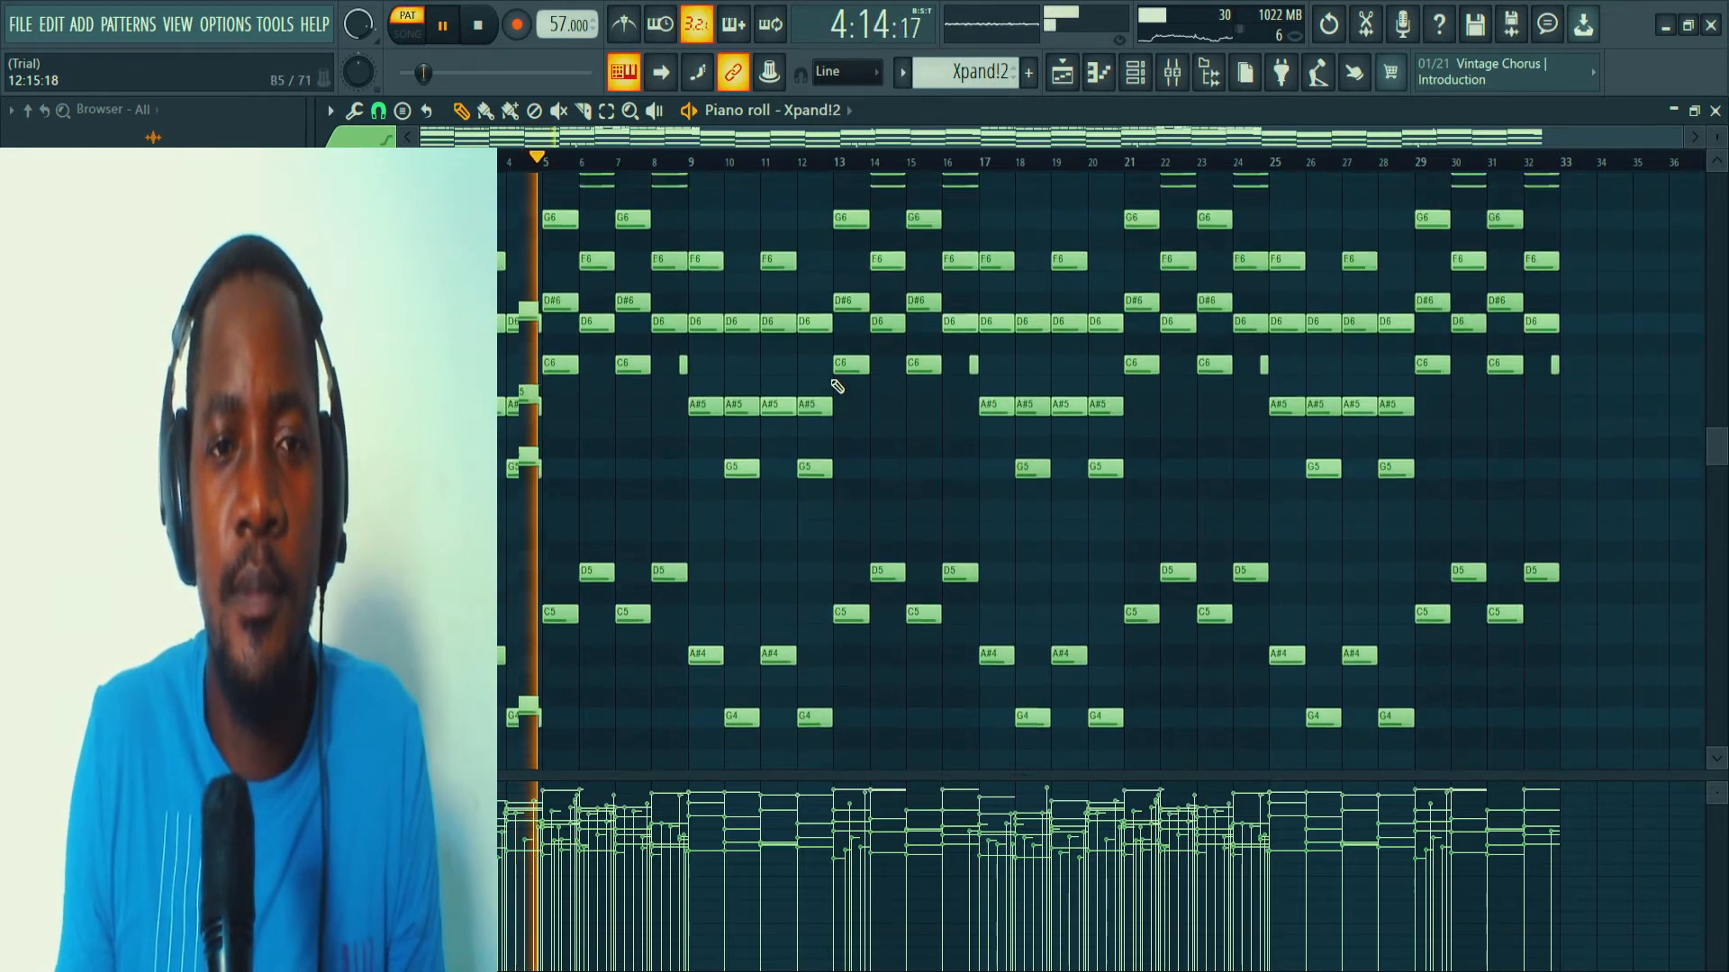
scroll(837, 386, up, 1)
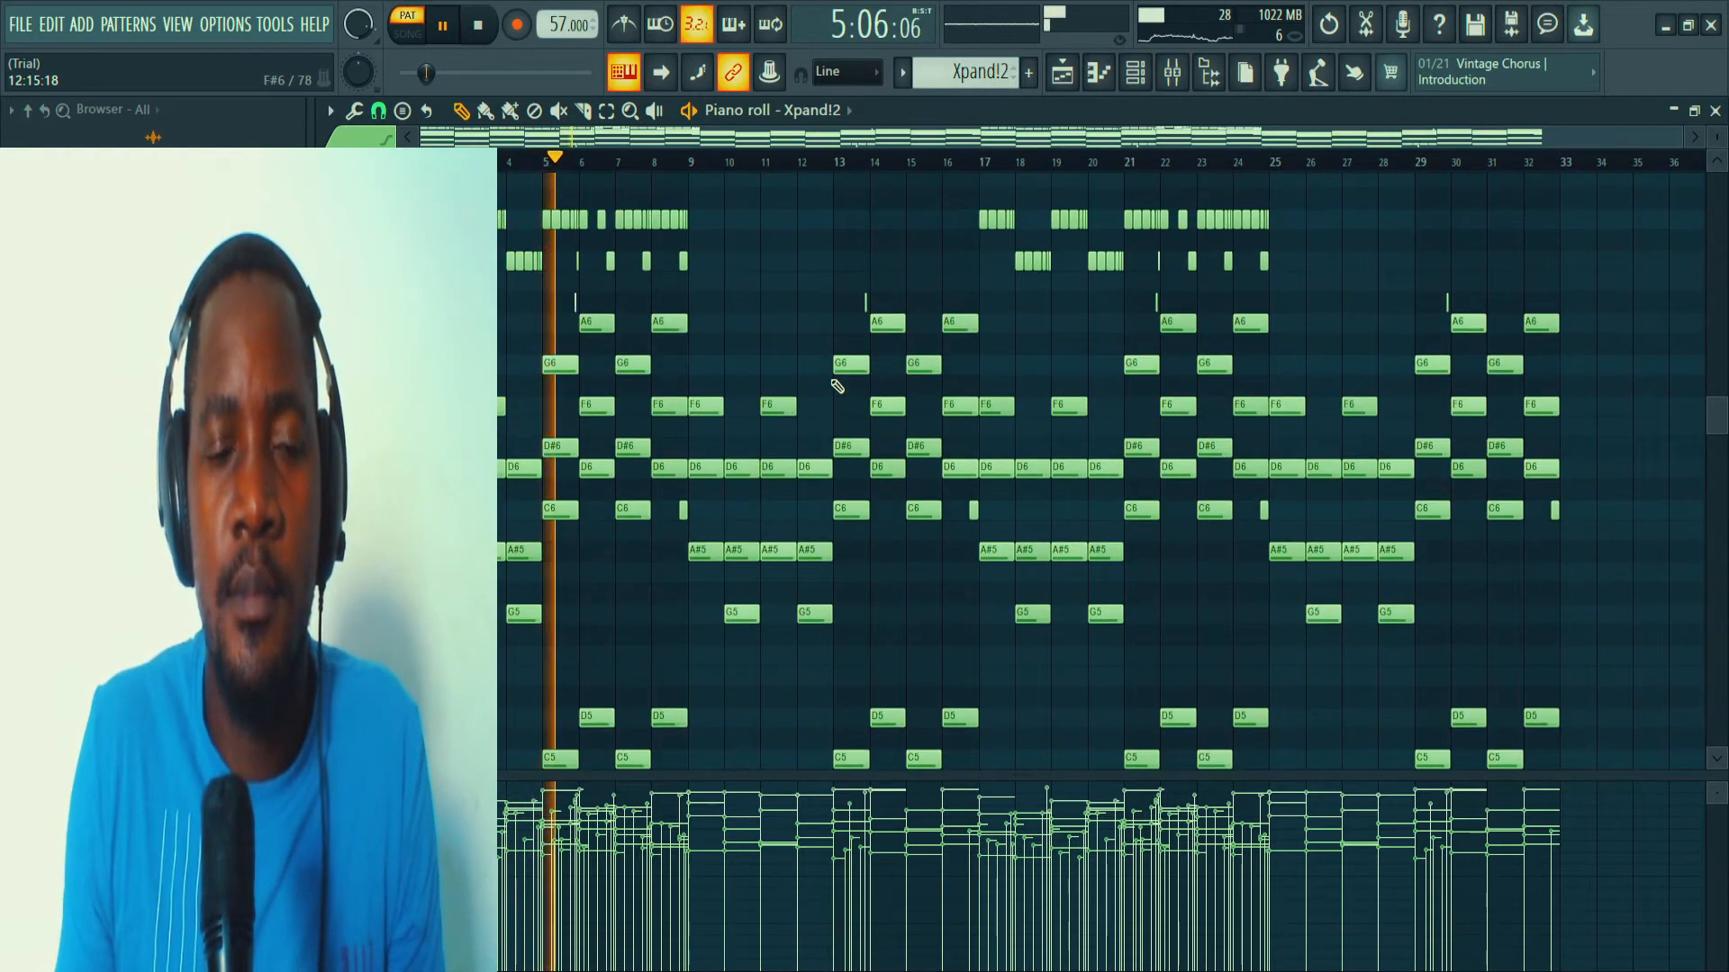
scroll(838, 387, down, 3)
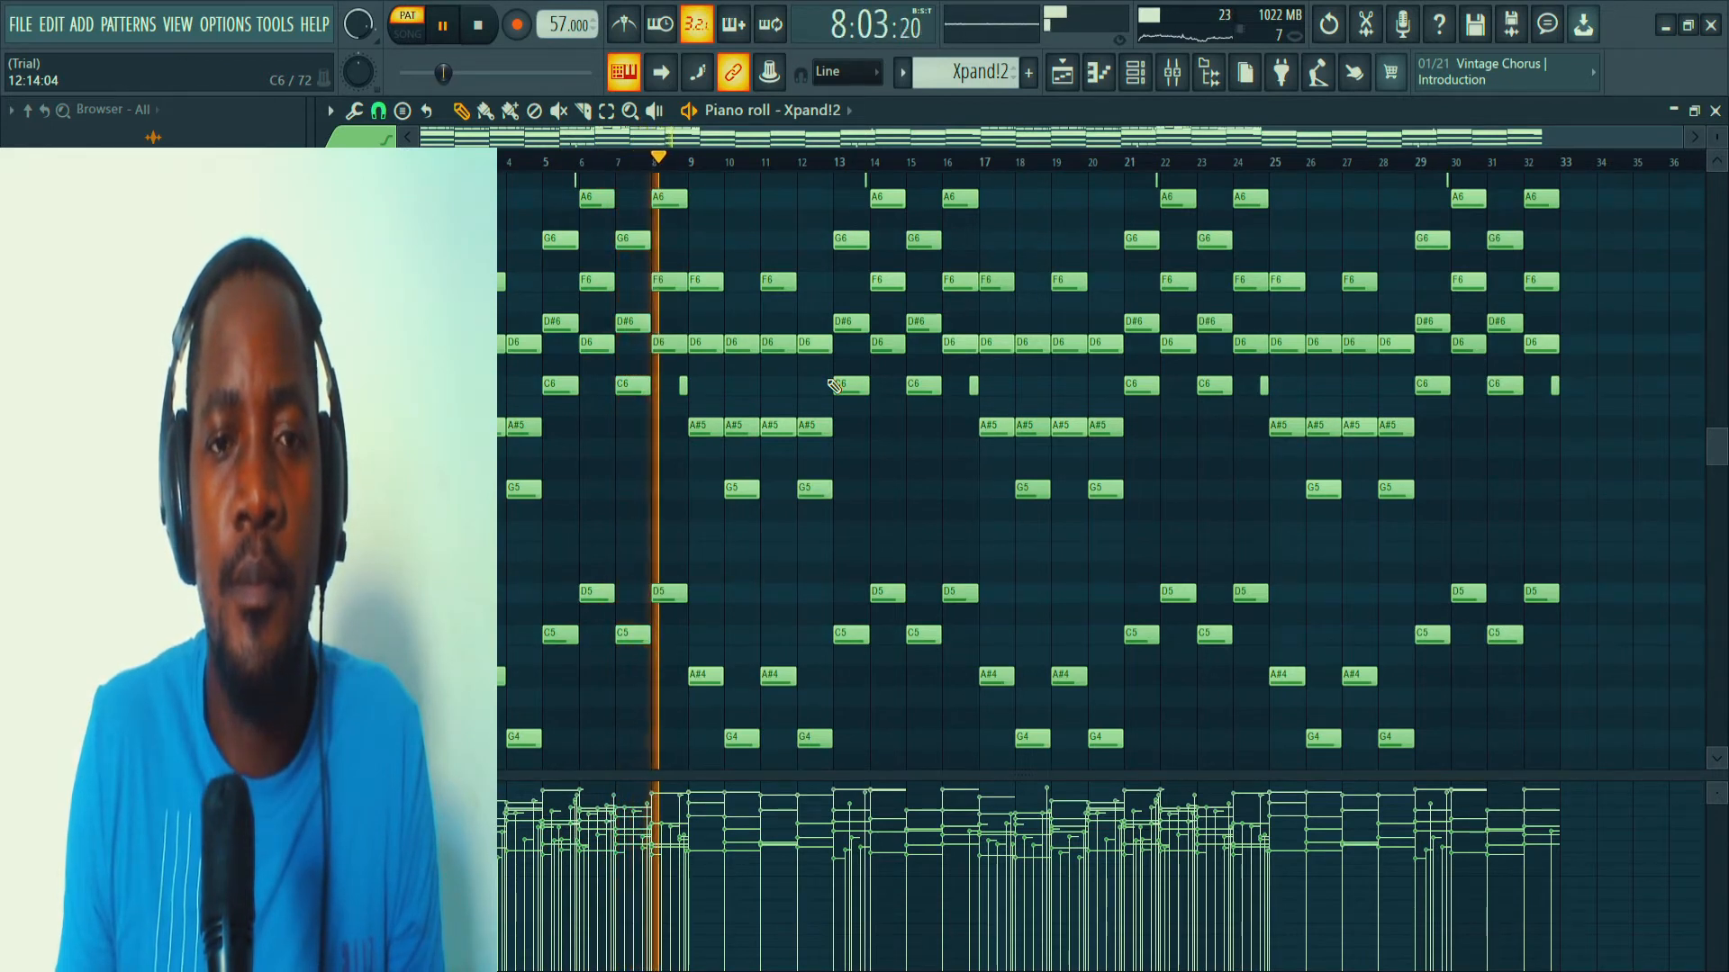
key(space)
Select the Xpand!2 #2 pattern and open its channel's instrument to view the loaded preset.
click(1137, 75)
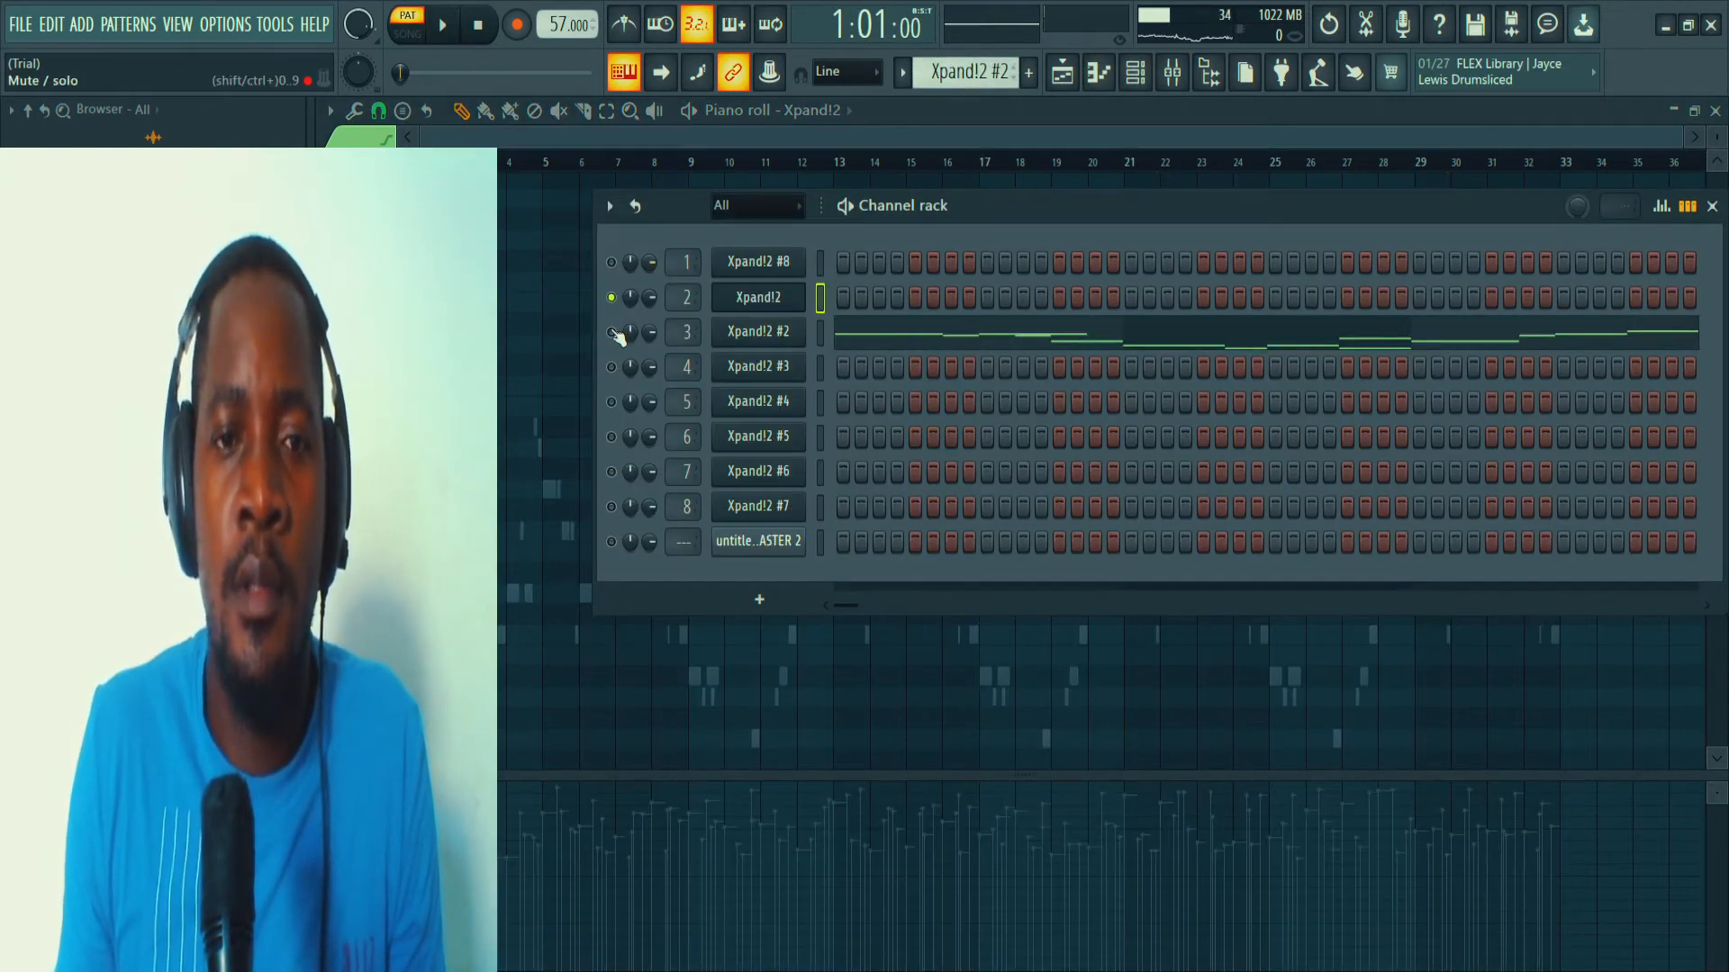
click(771, 338)
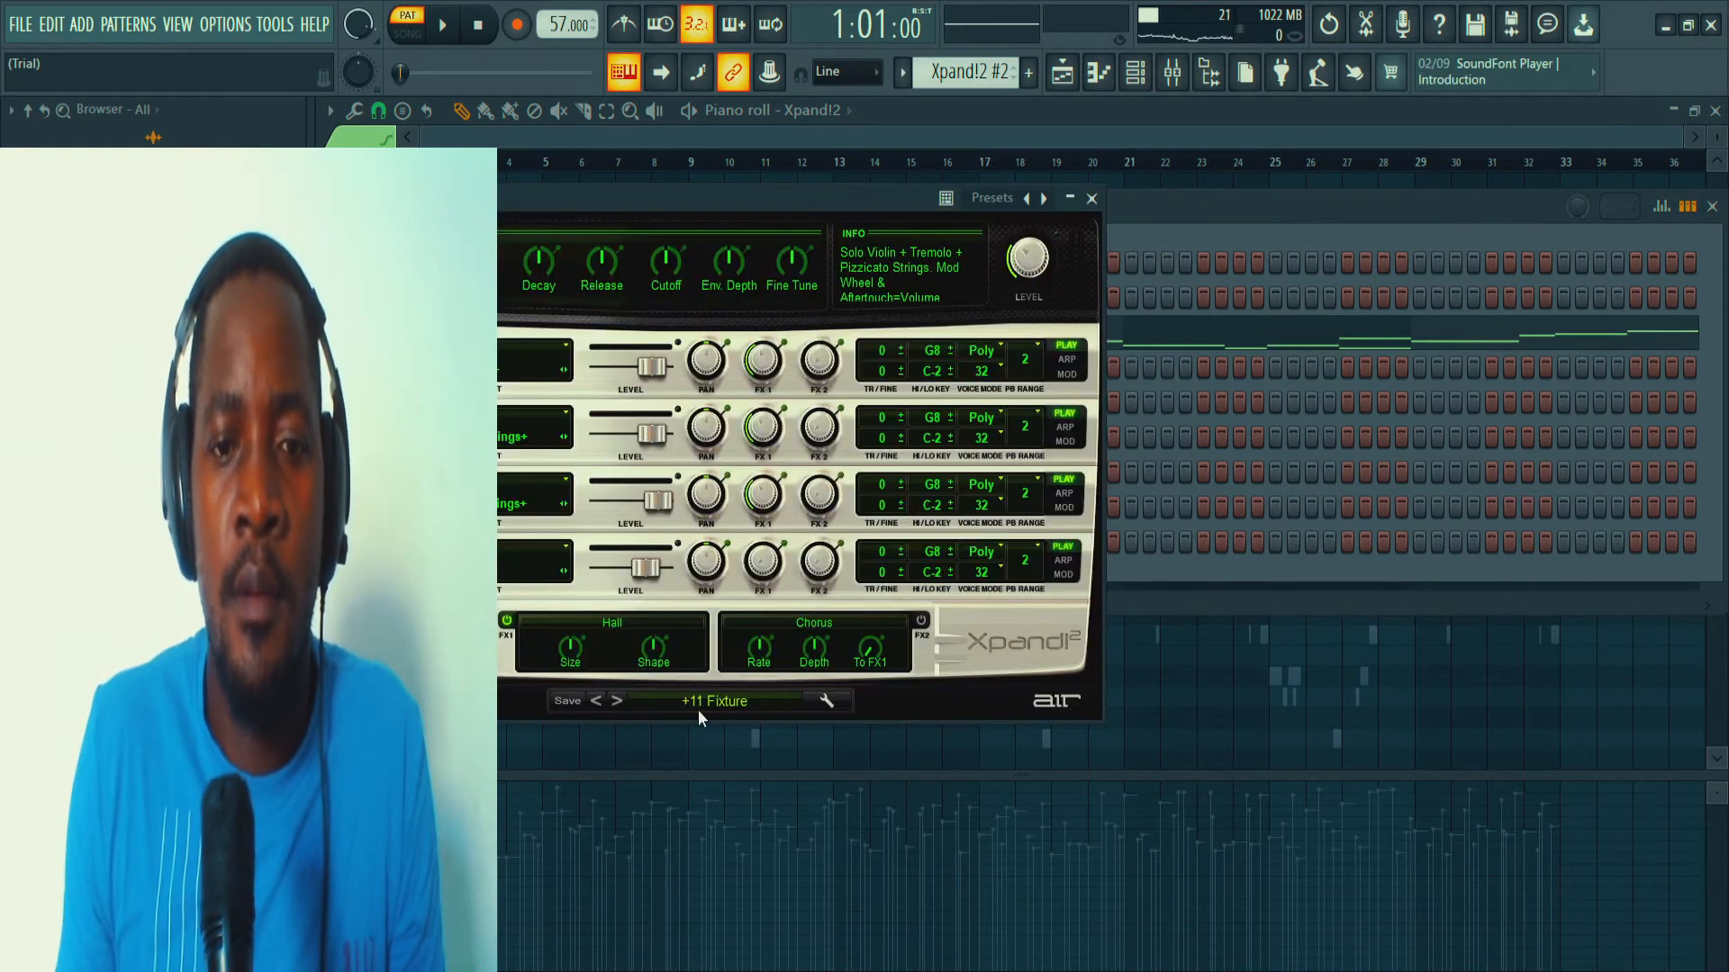
Close the Xpand!2 #2 instrument, open its pattern in the piano roll, and play it back while examining its high and low notes.
drag(690, 194, 888, 322)
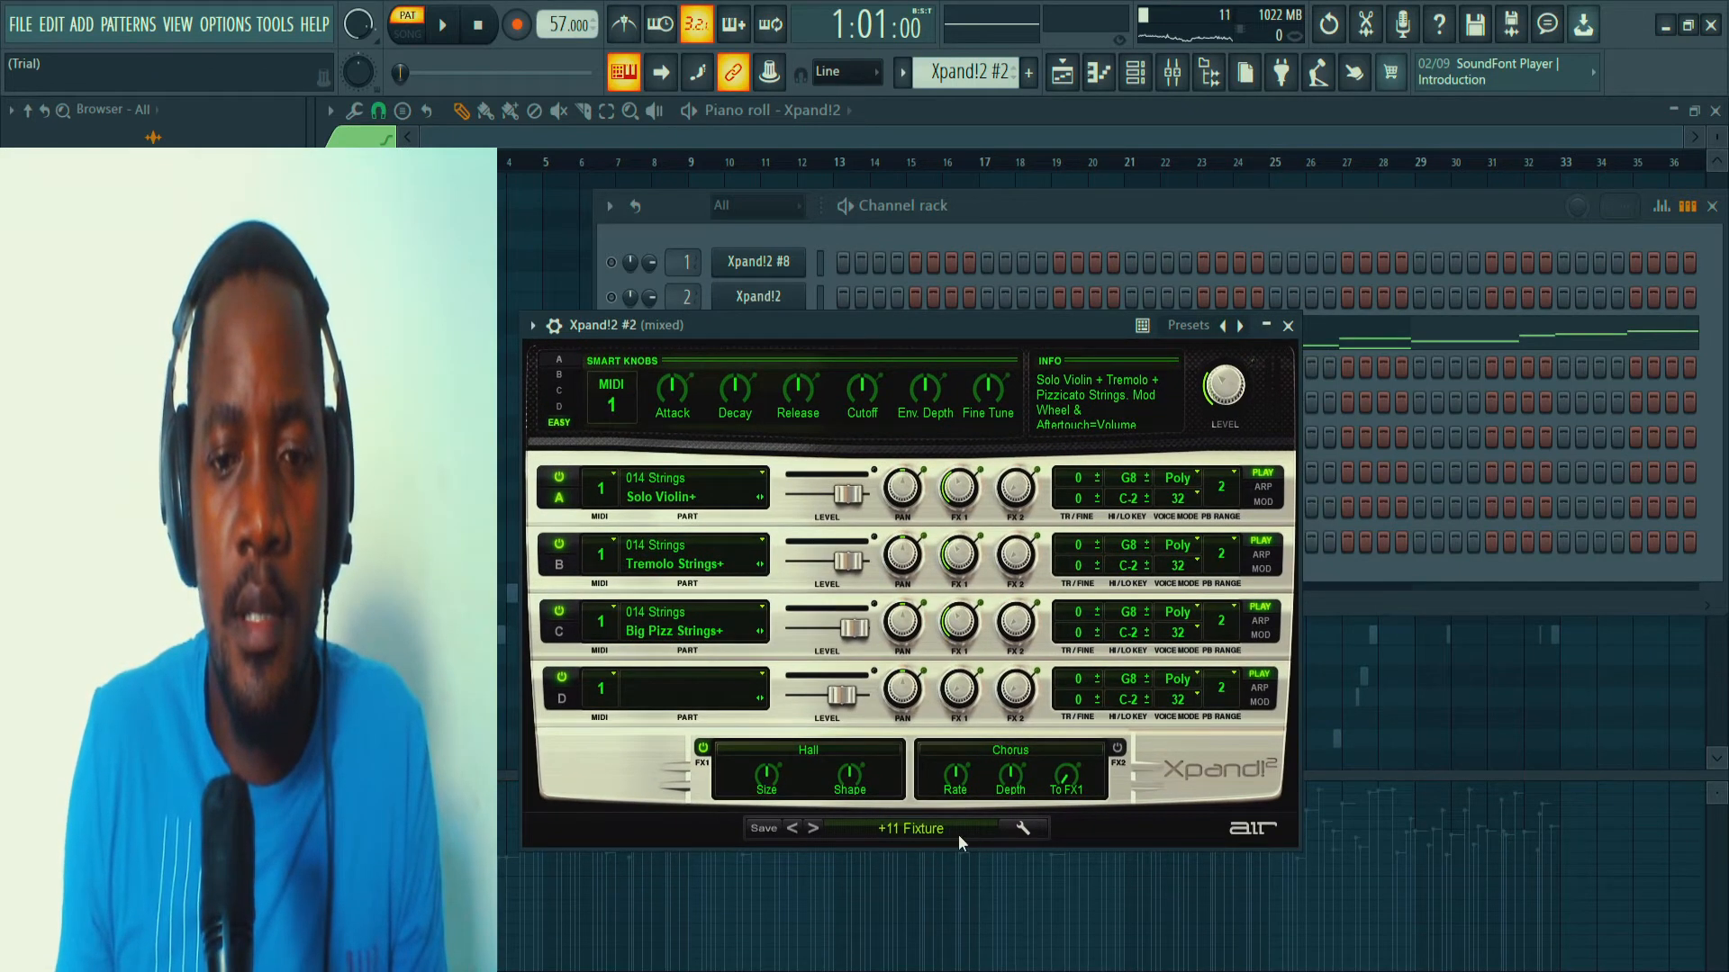
click(1288, 327)
click(955, 333)
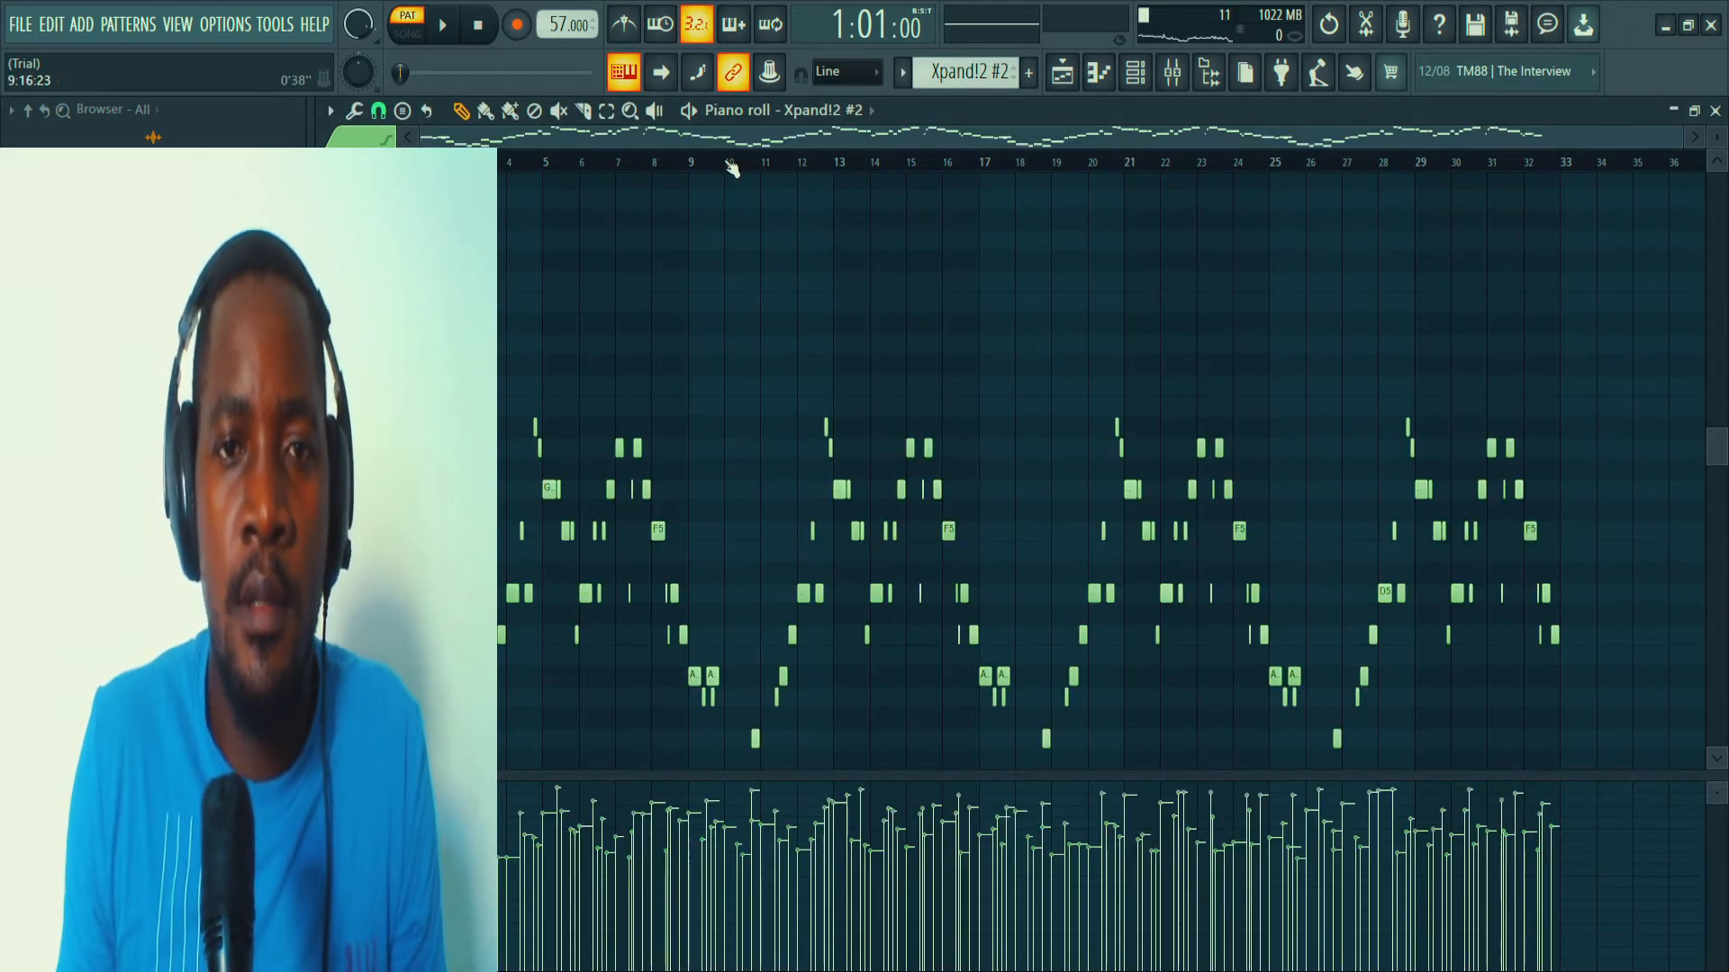
scroll(710, 334, down, 6)
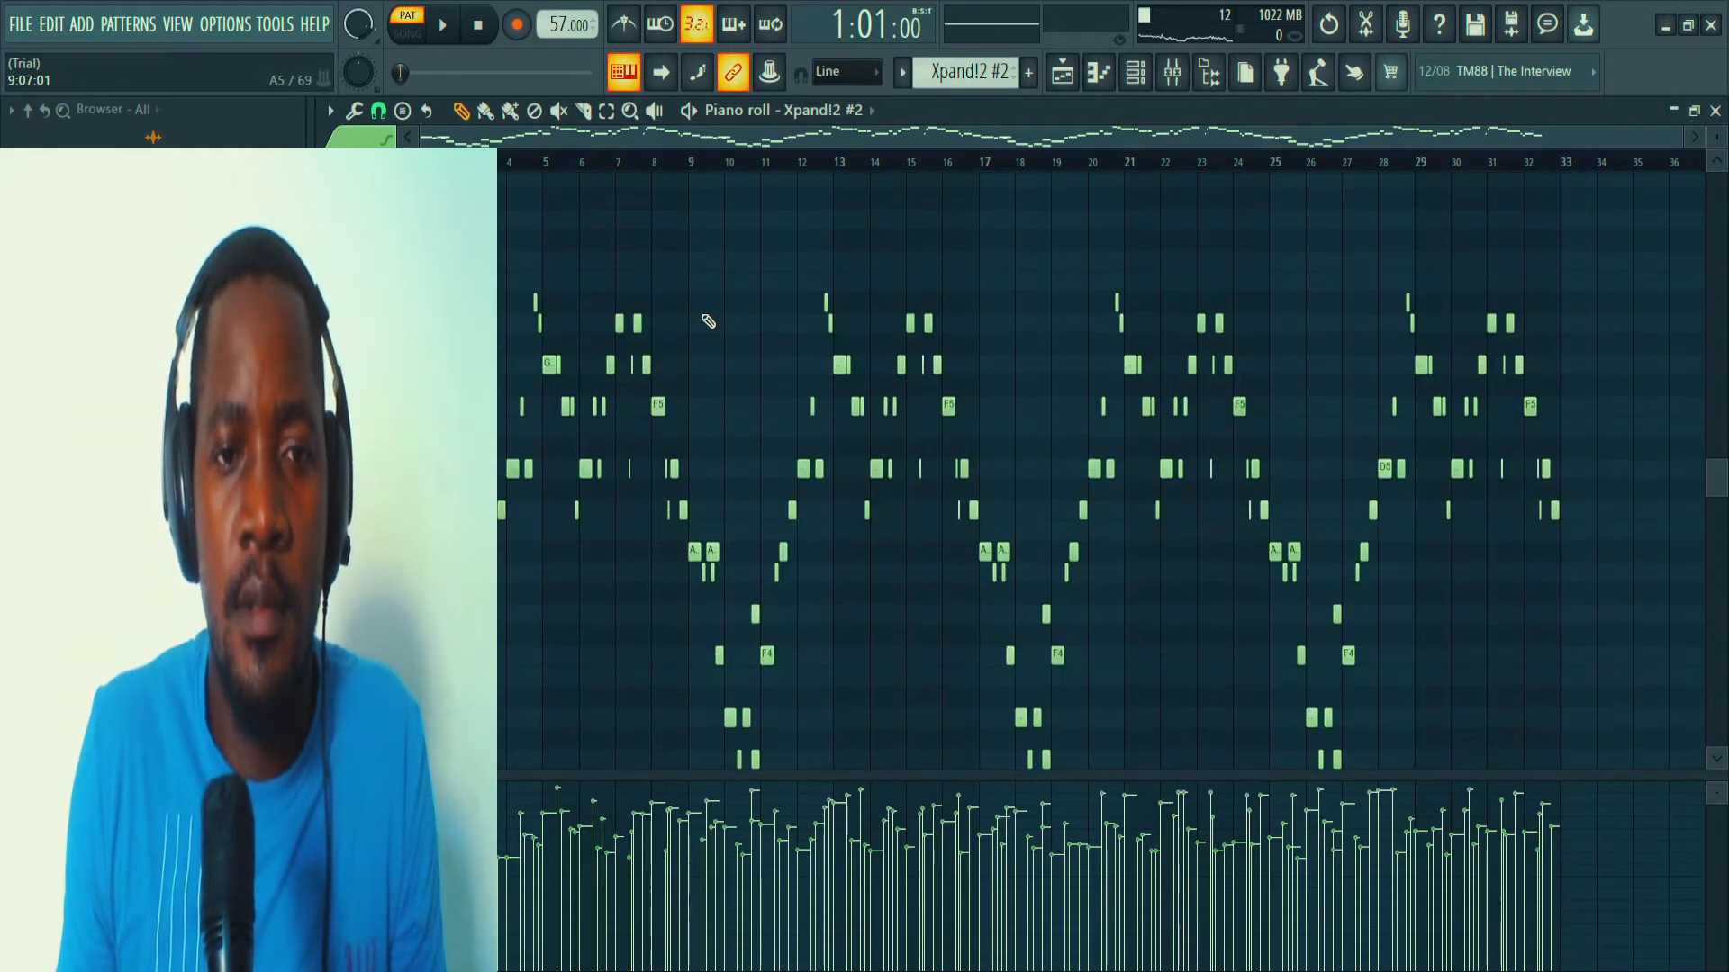
scroll(708, 321, up, 2)
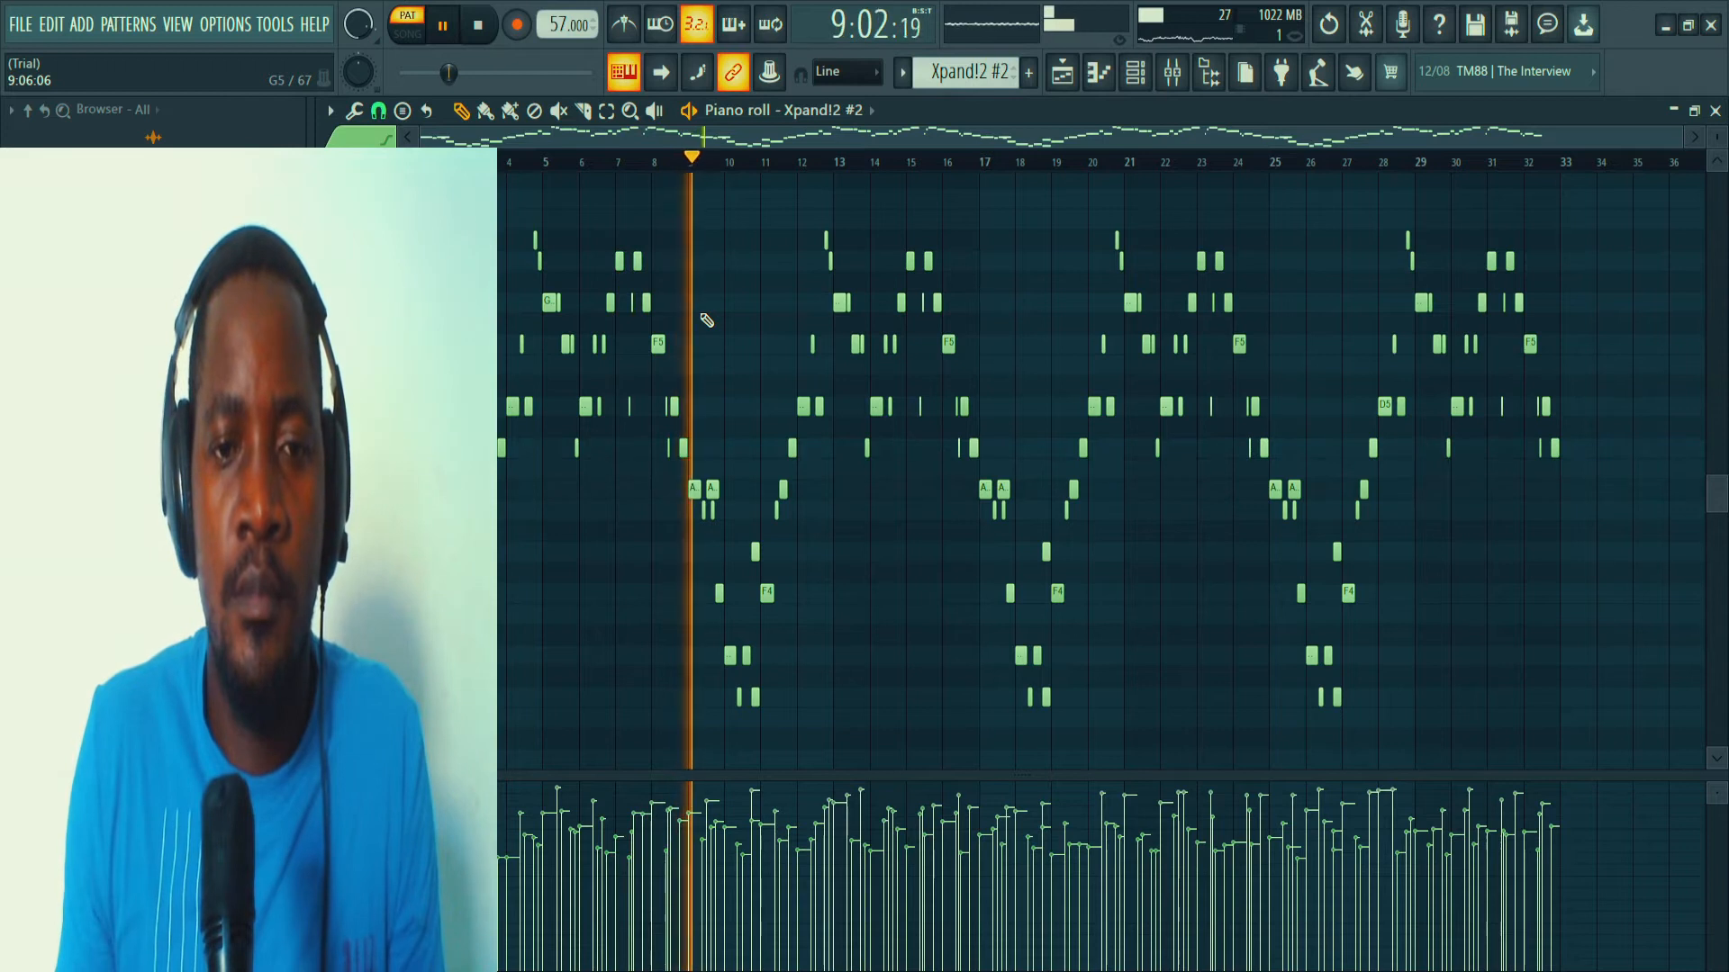
key(space)
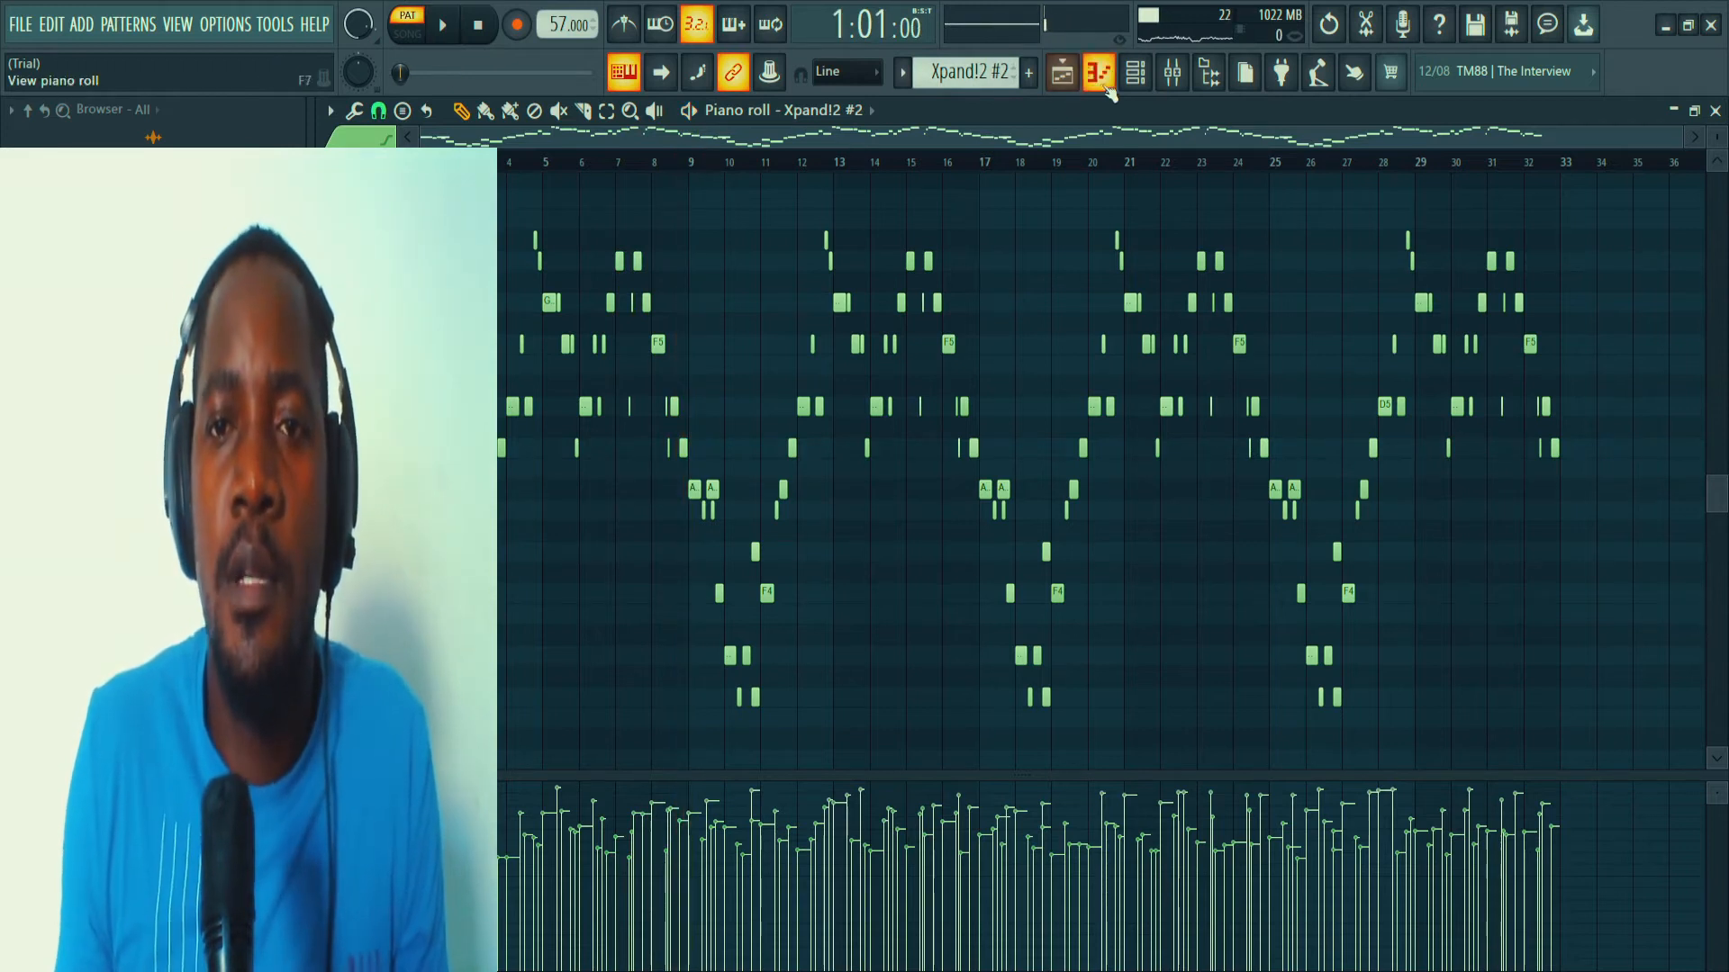
Select the Xpand!2 #3 pattern, solo its channel, and inspect the preset loaded in its instrument.
click(1136, 72)
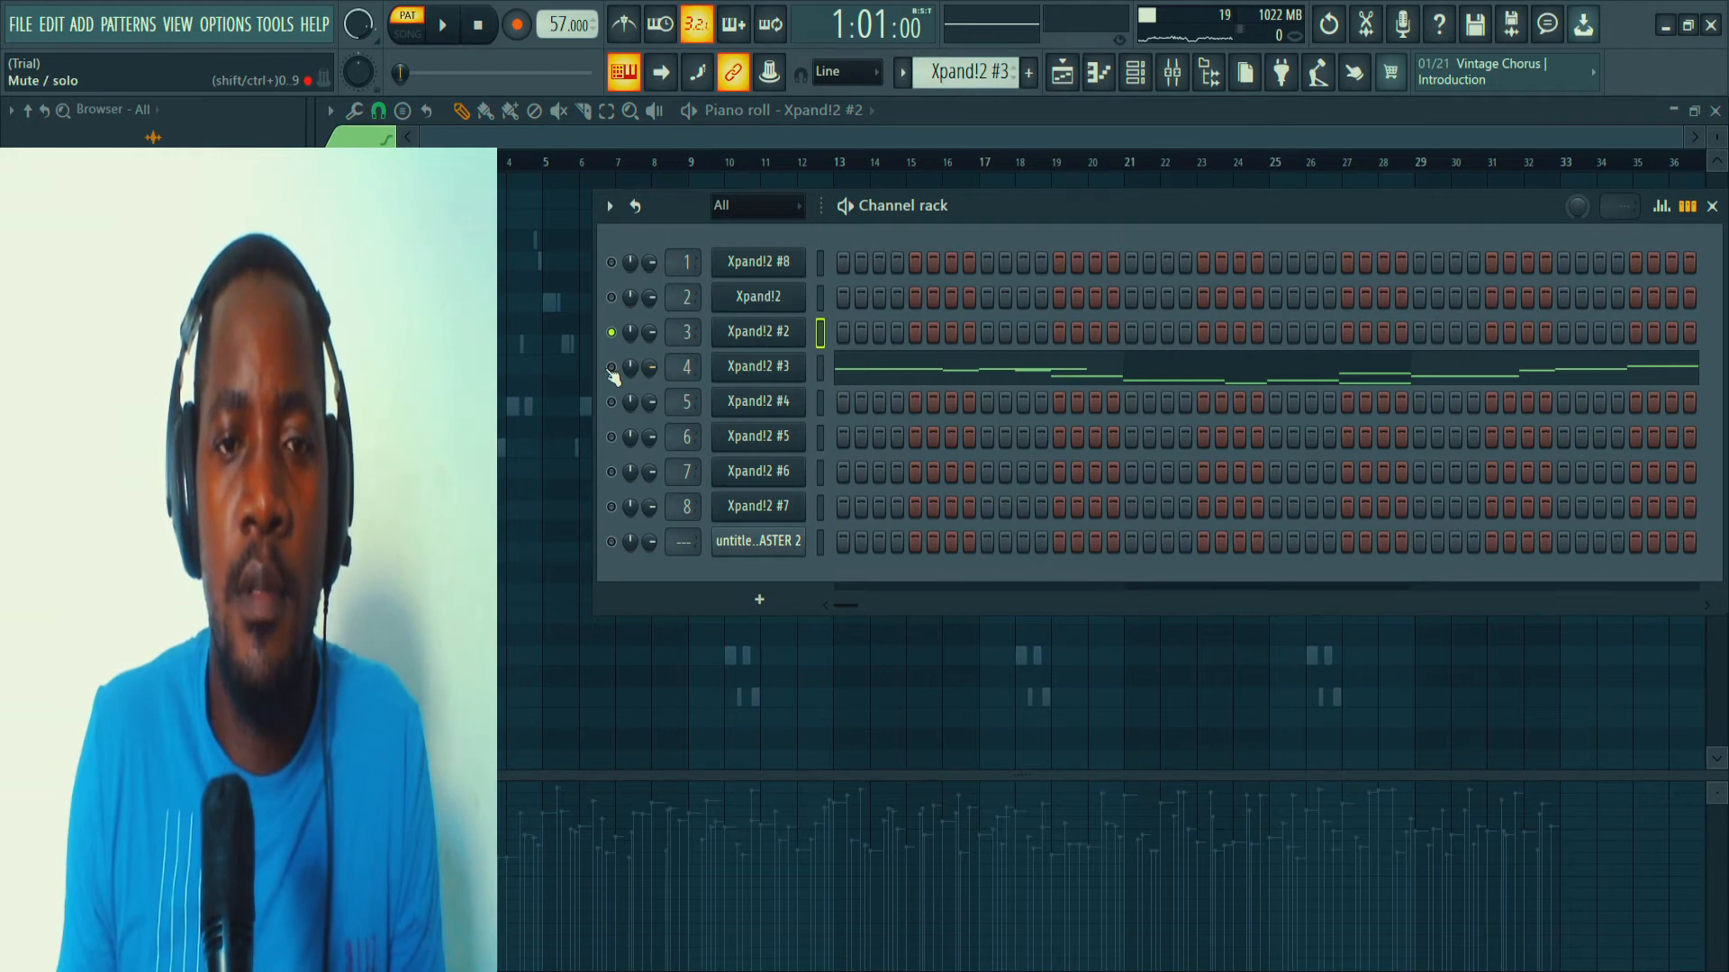
click(757, 368)
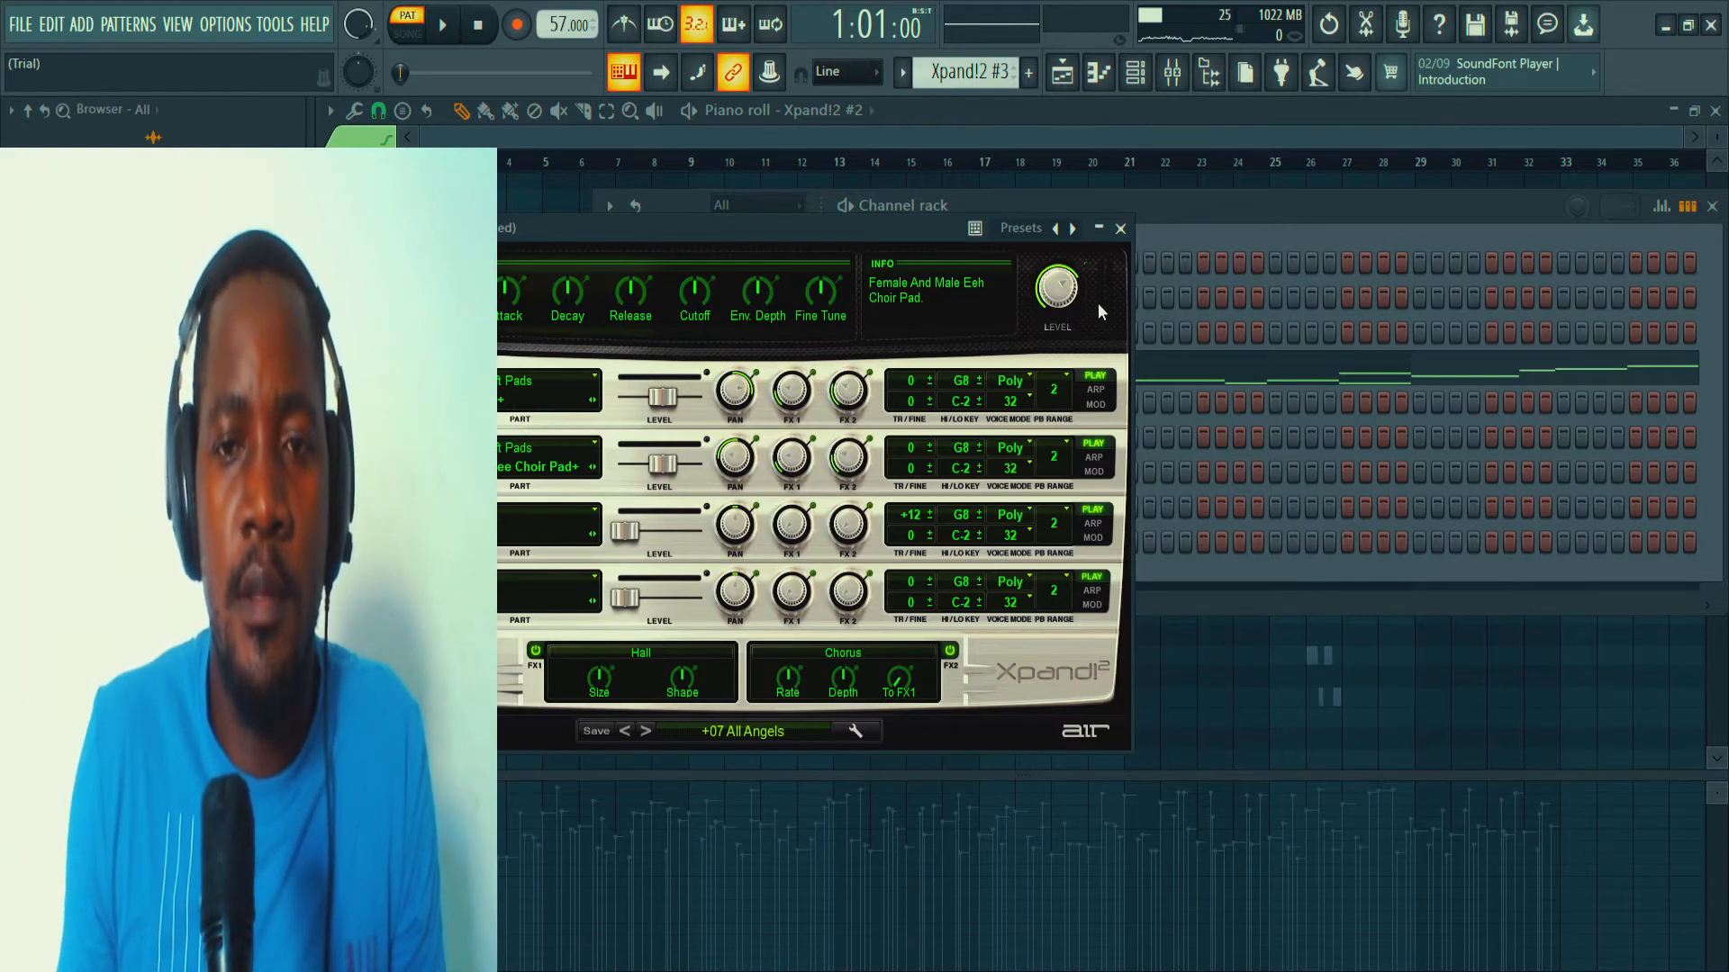
click(1120, 228)
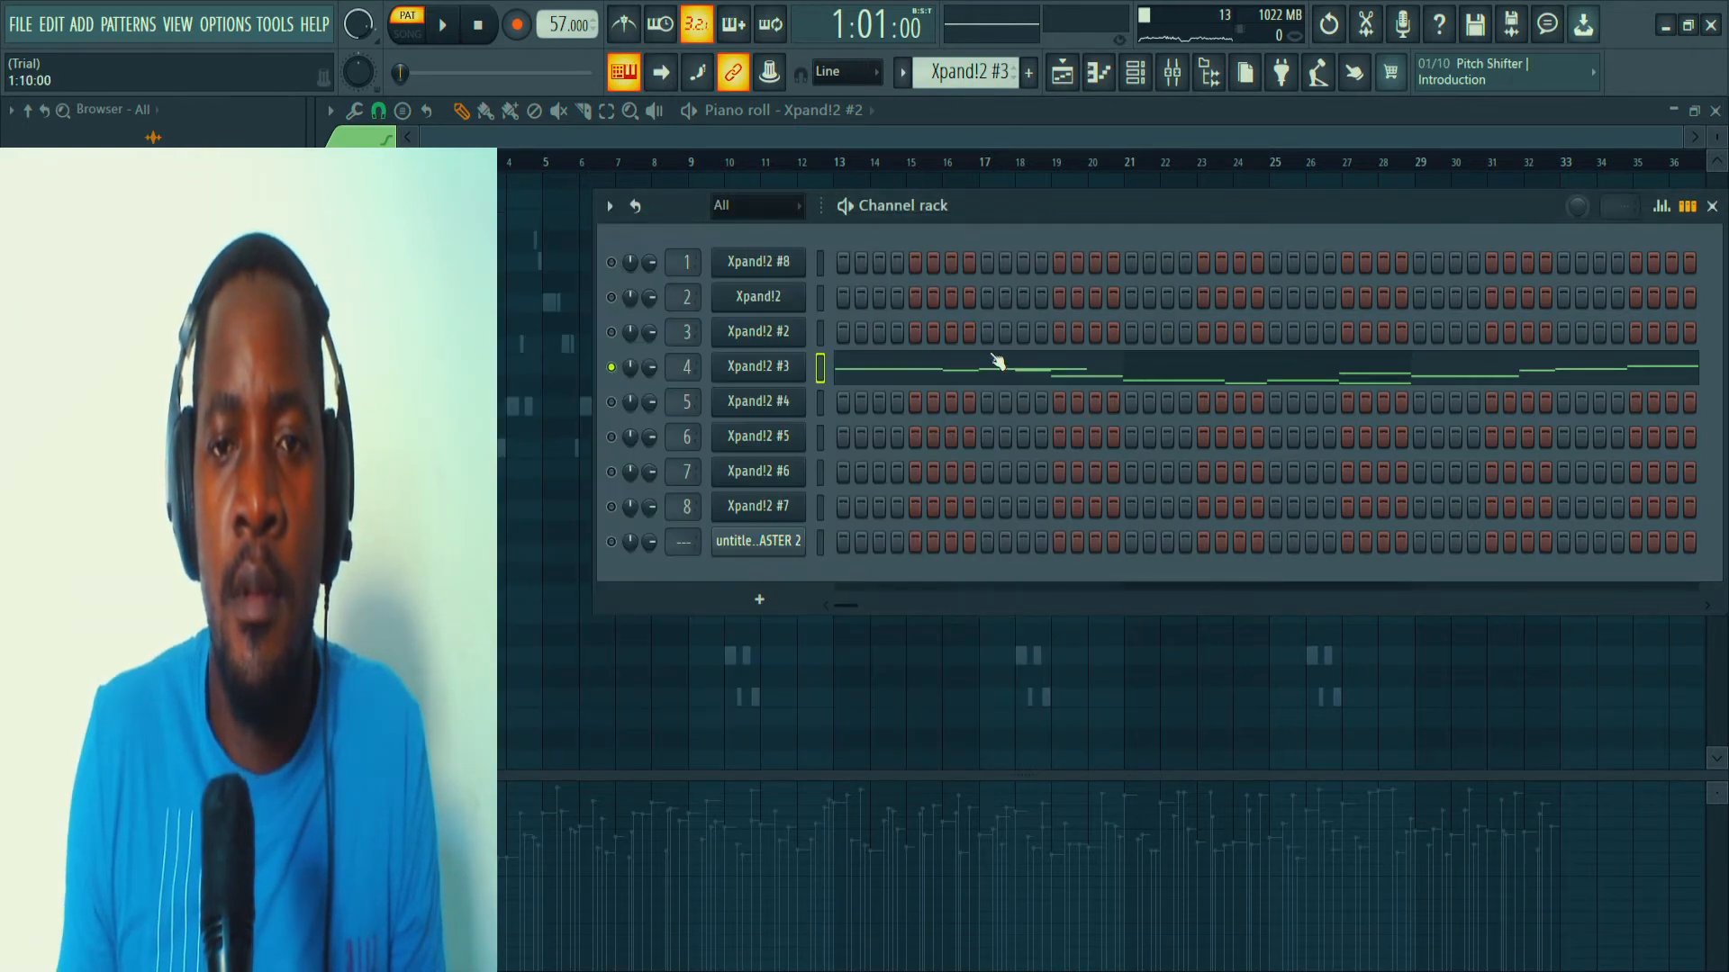
Open the Xpand!2 #3 pattern in the piano roll and play it back while examining its notes across the pitch range.
click(887, 378)
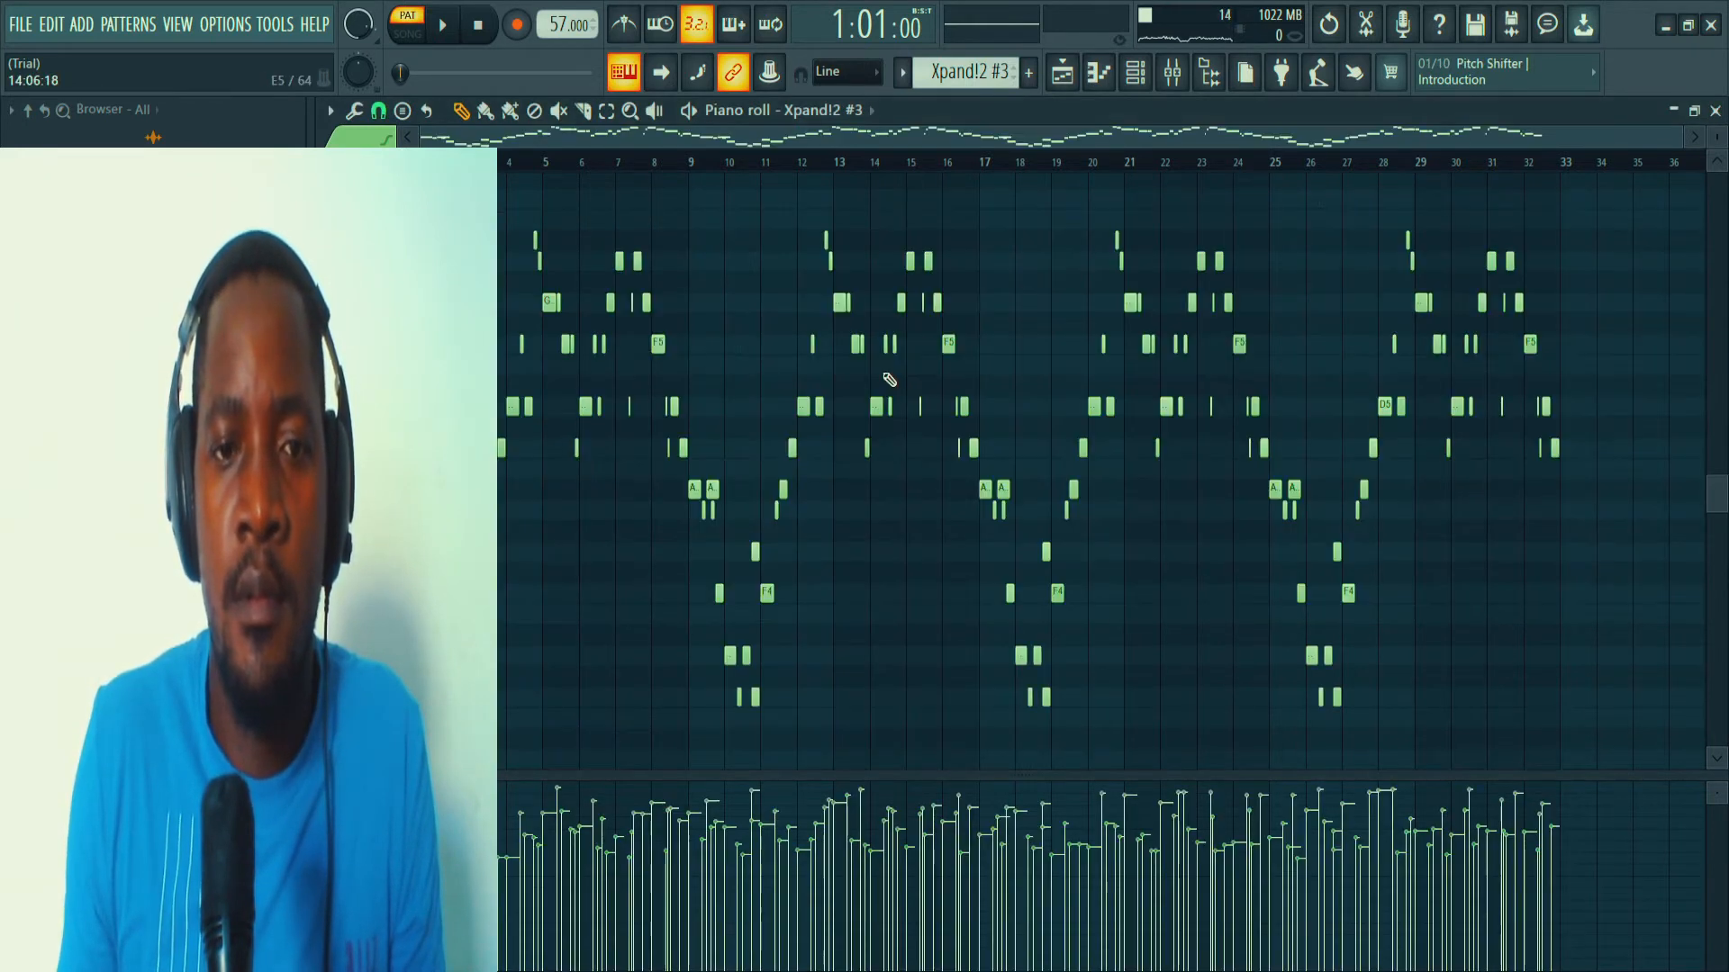
click(1141, 77)
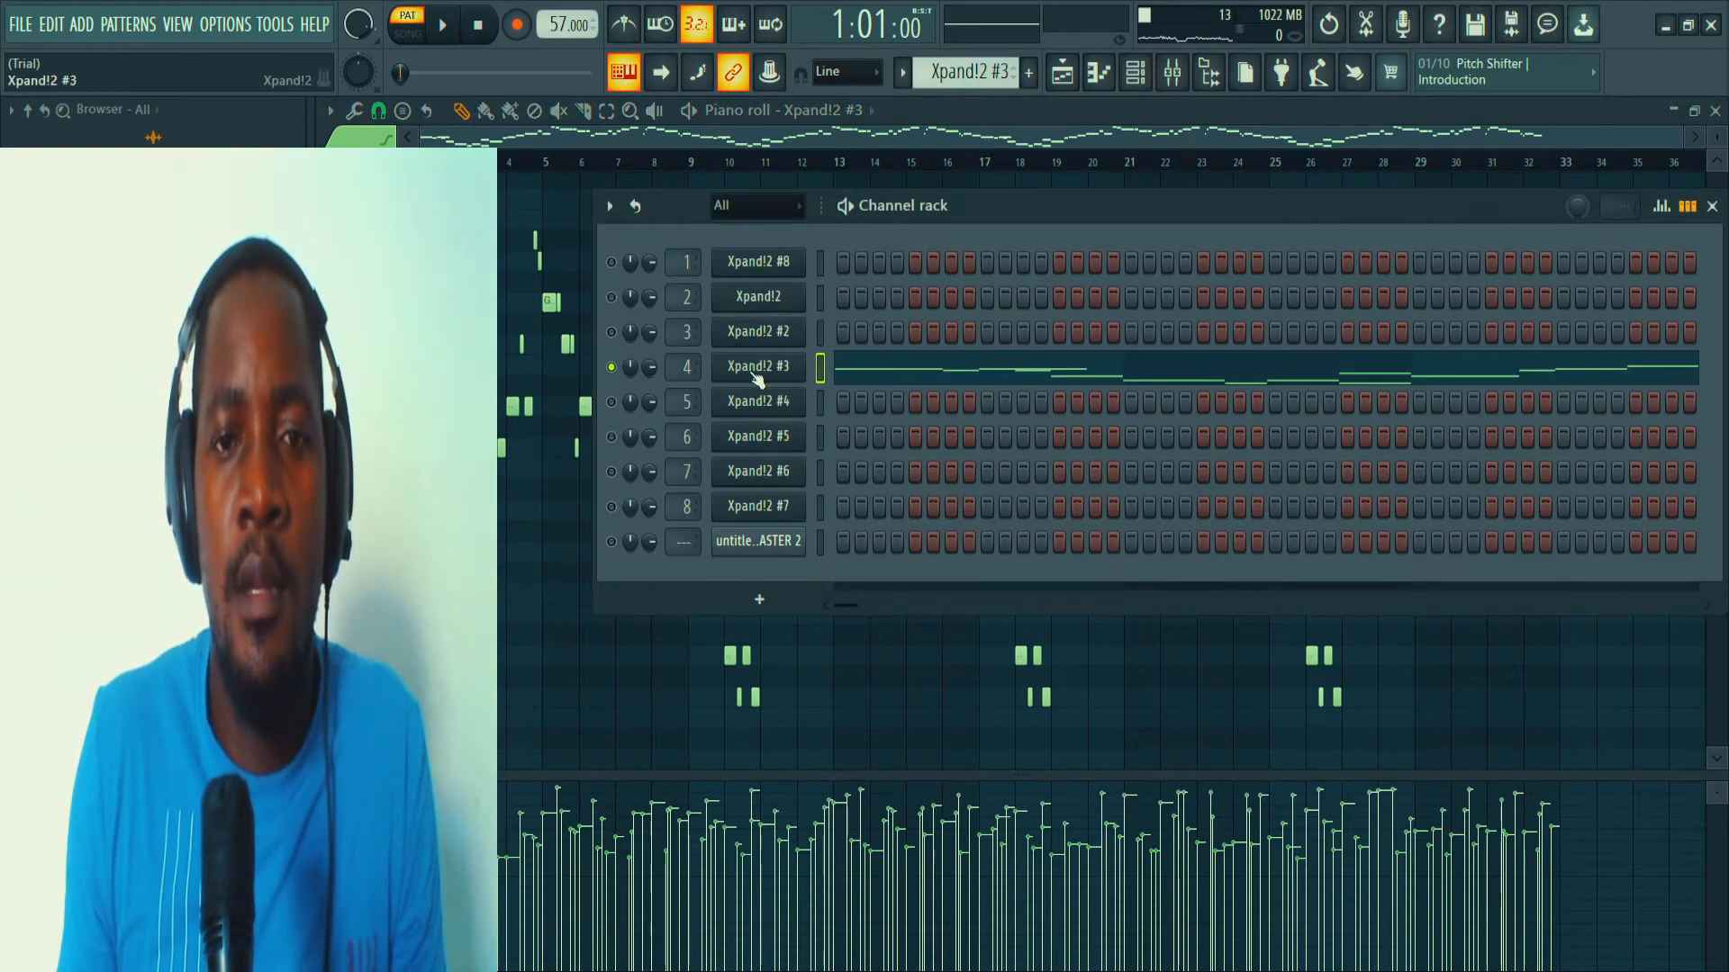
click(864, 380)
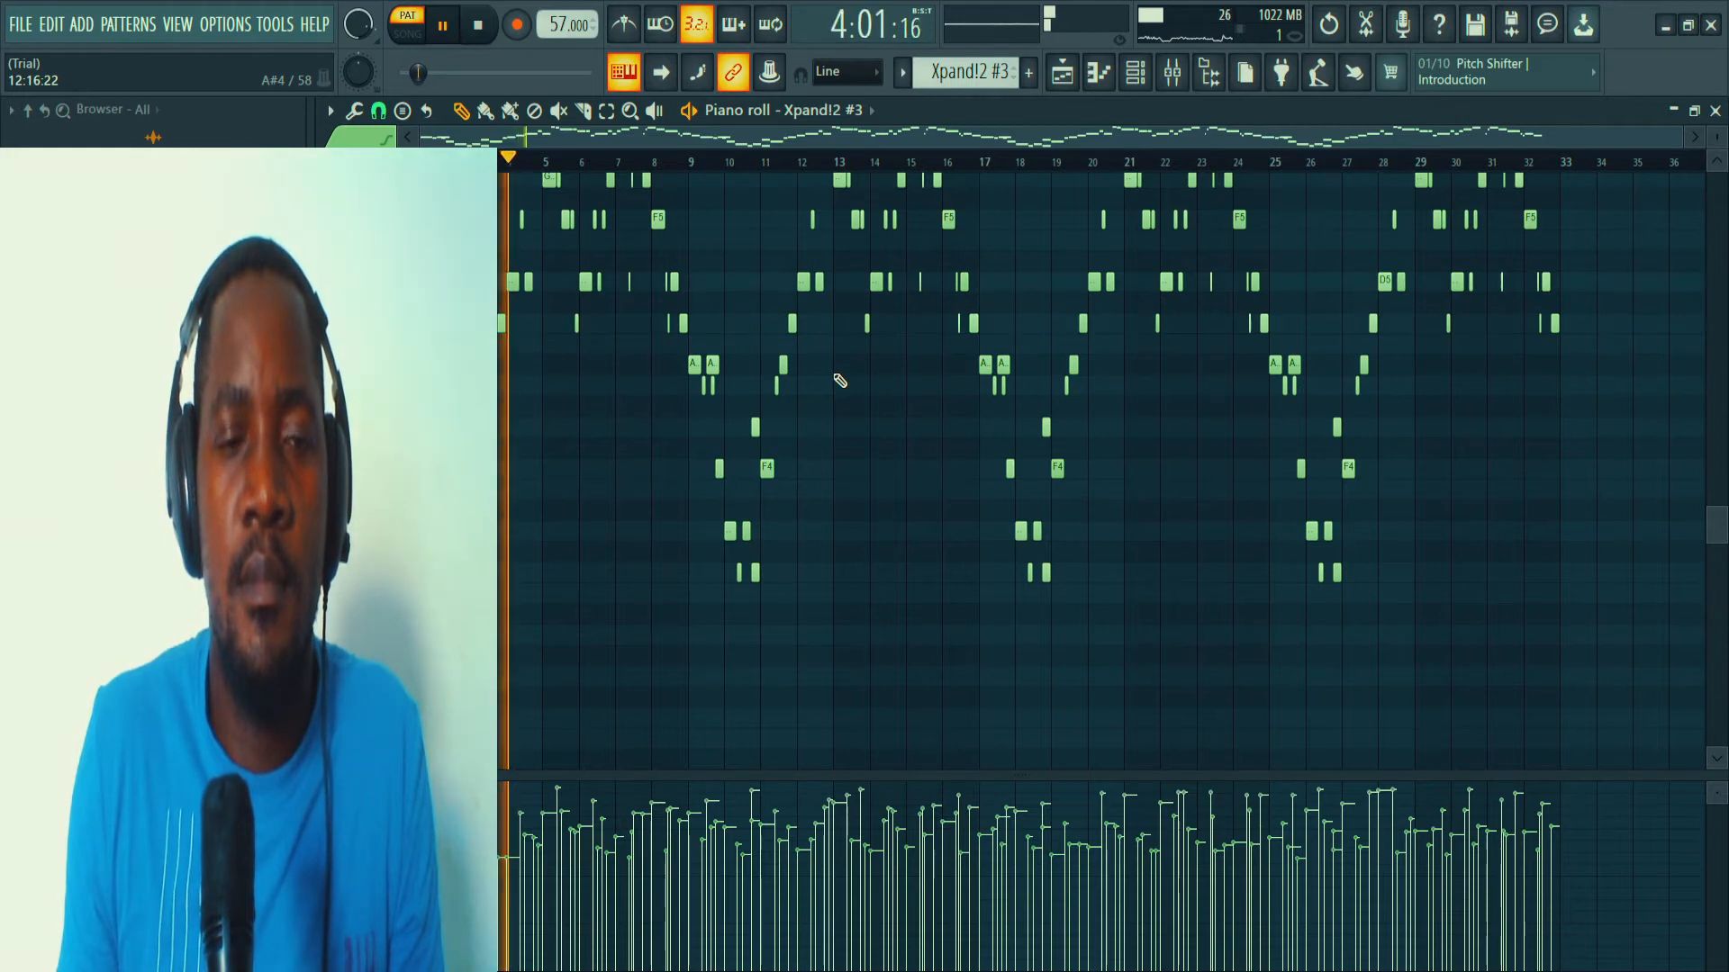
scroll(850, 403, up, 3)
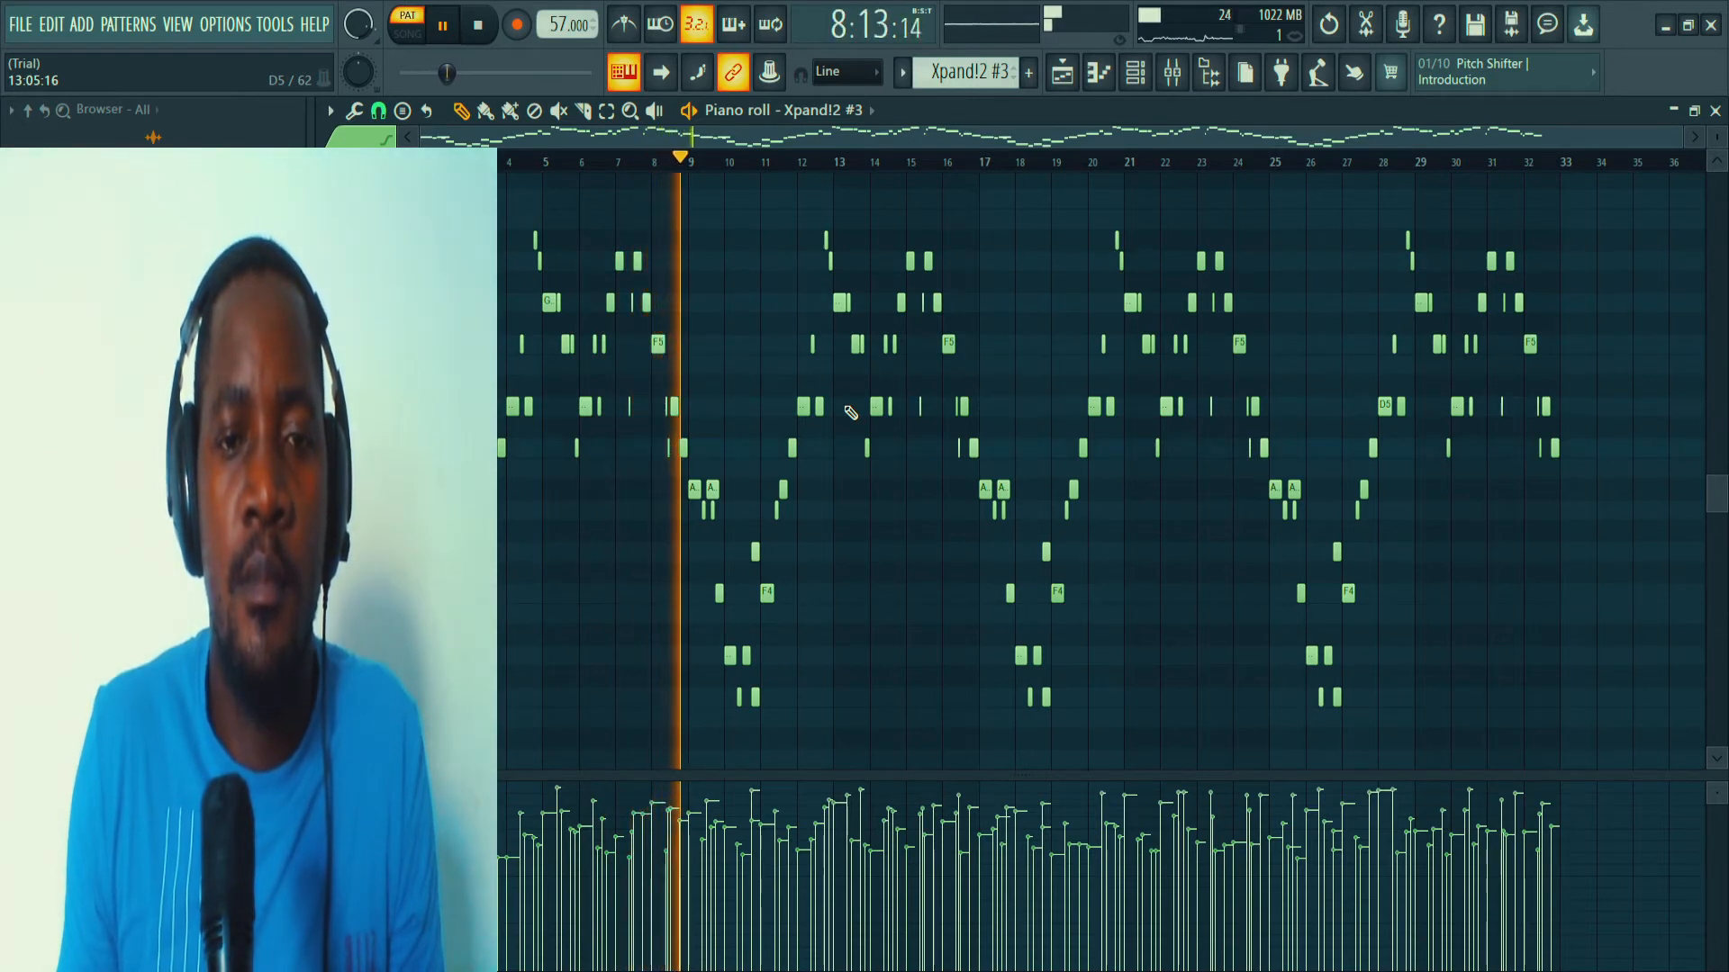
key(space)
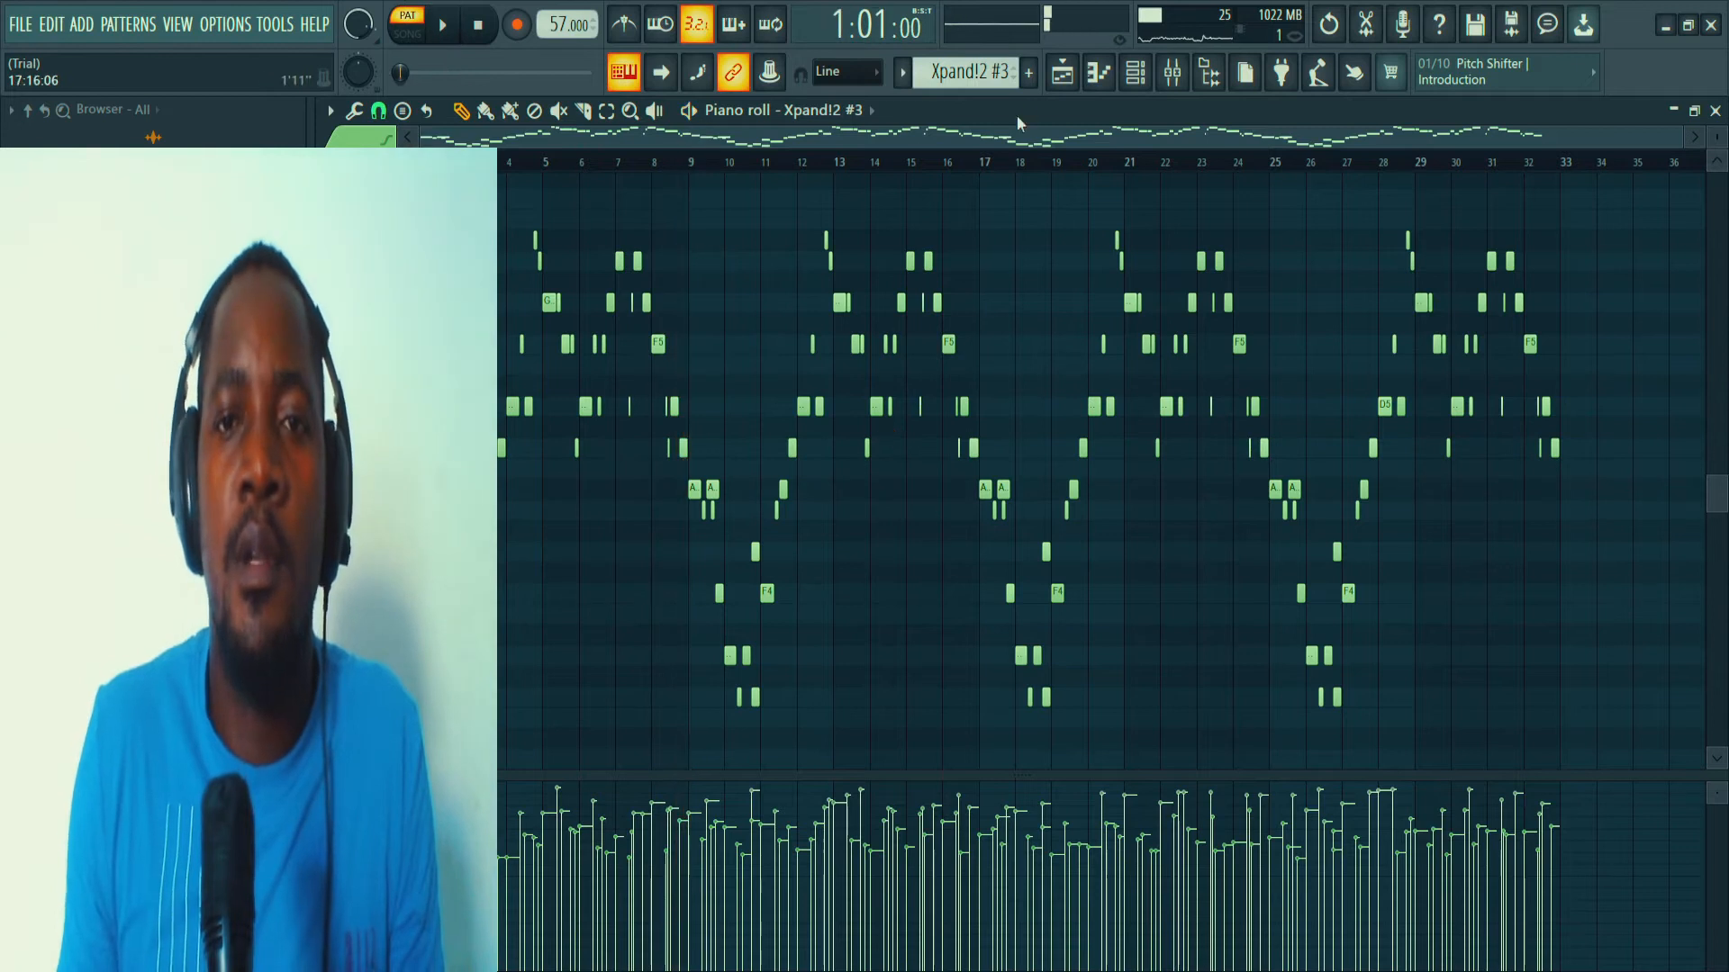
Select the Xpand!2 #4 pattern, solo its channel, and play it back while examining its notes in the piano roll.
click(1135, 82)
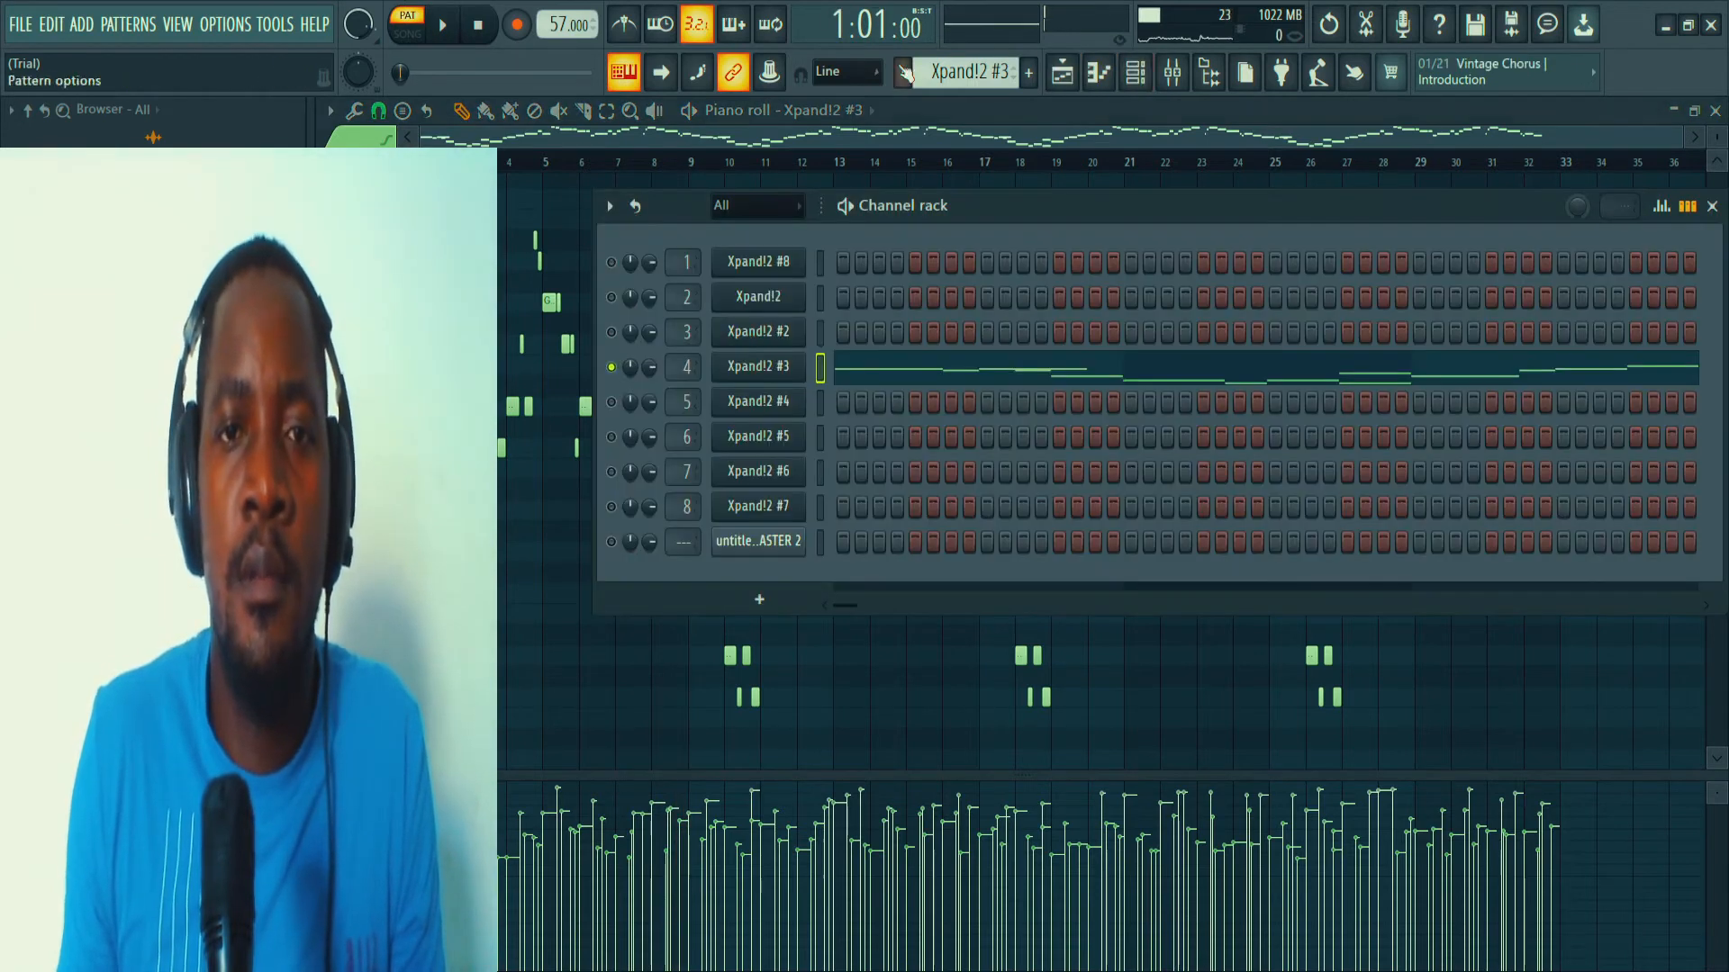
scroll(960, 79, down, 1)
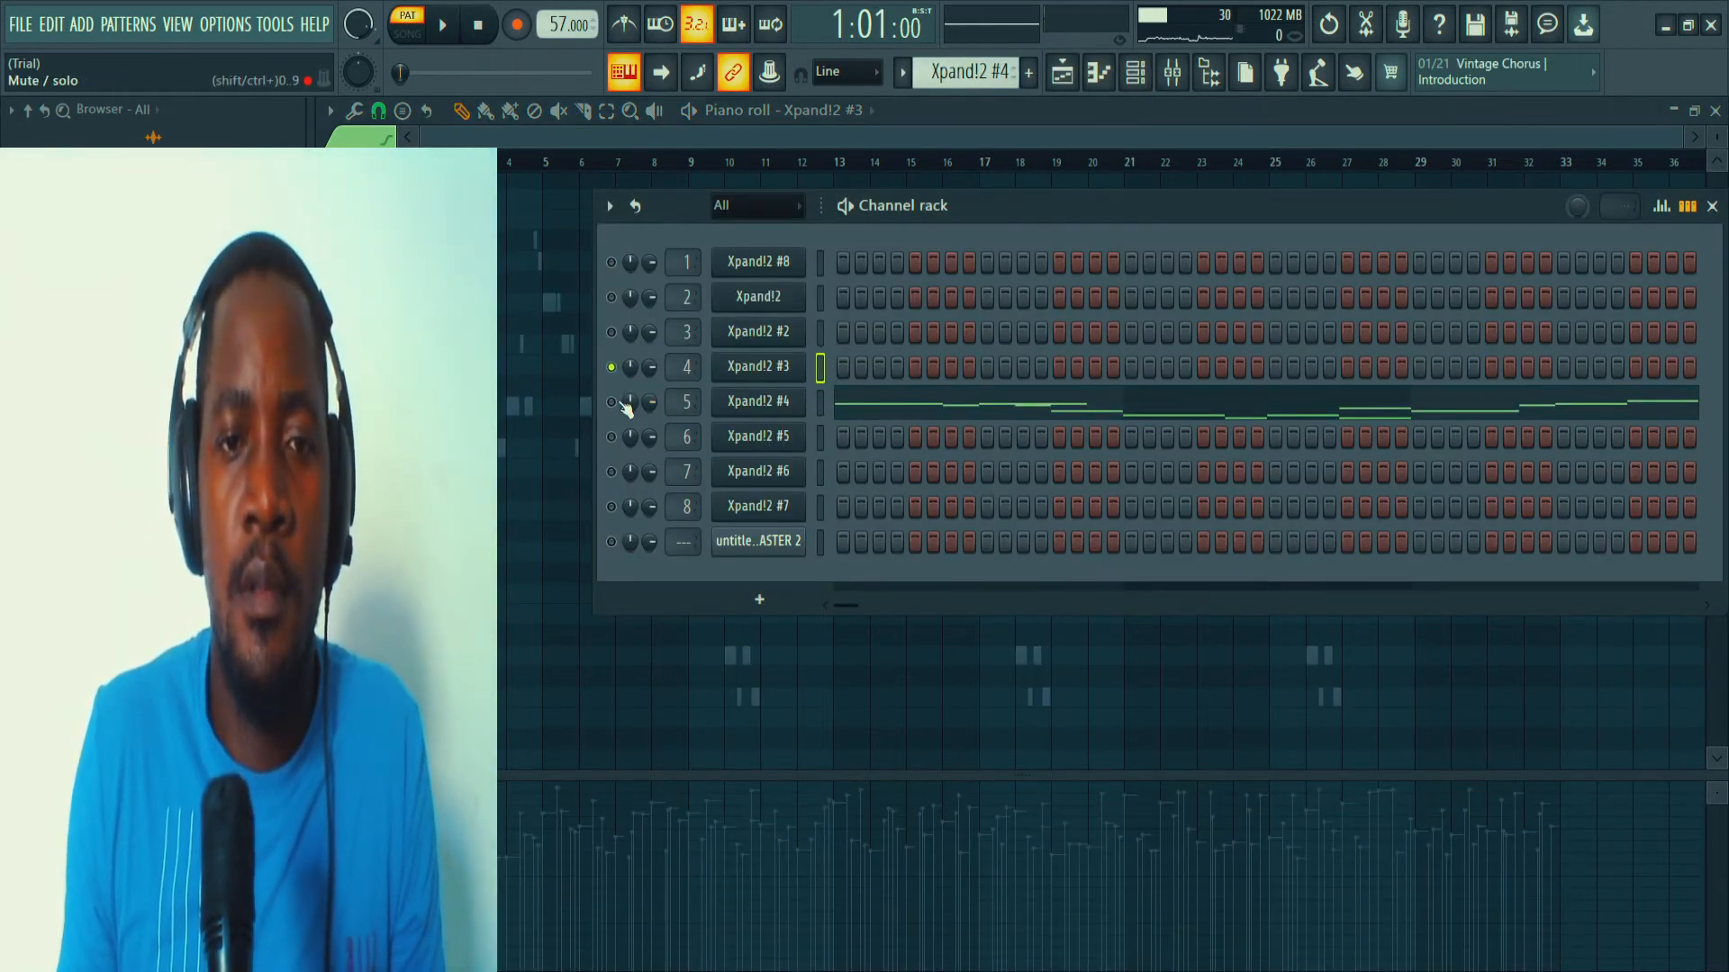
click(851, 405)
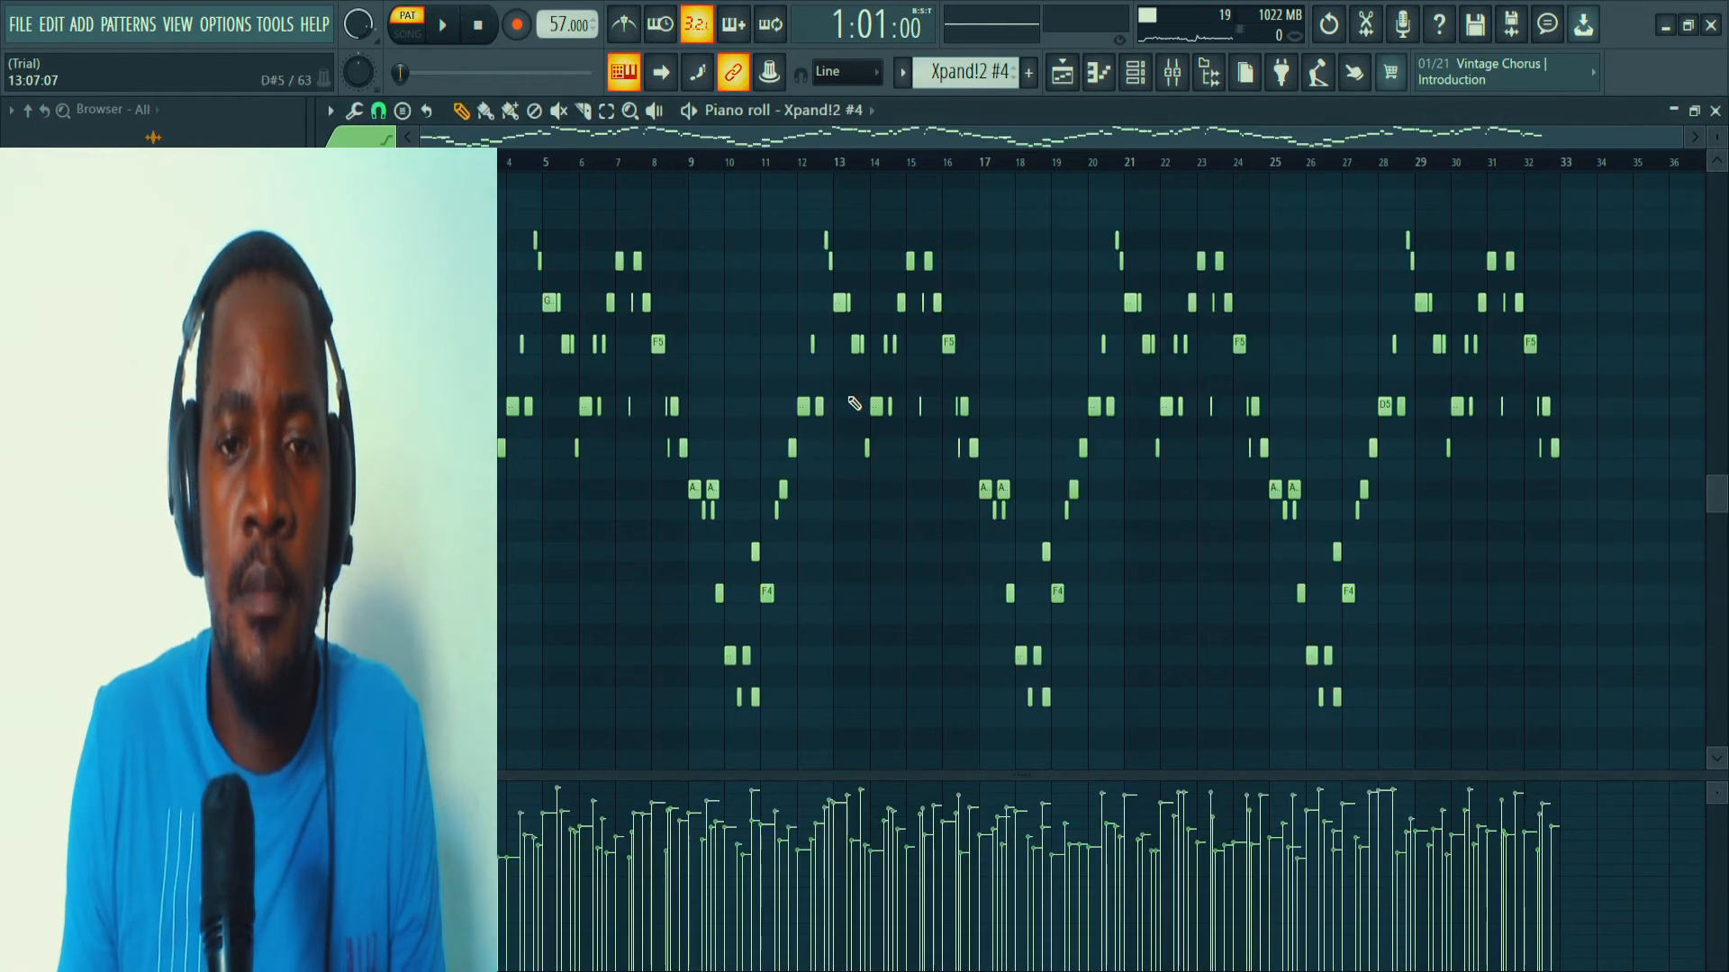
click(1135, 73)
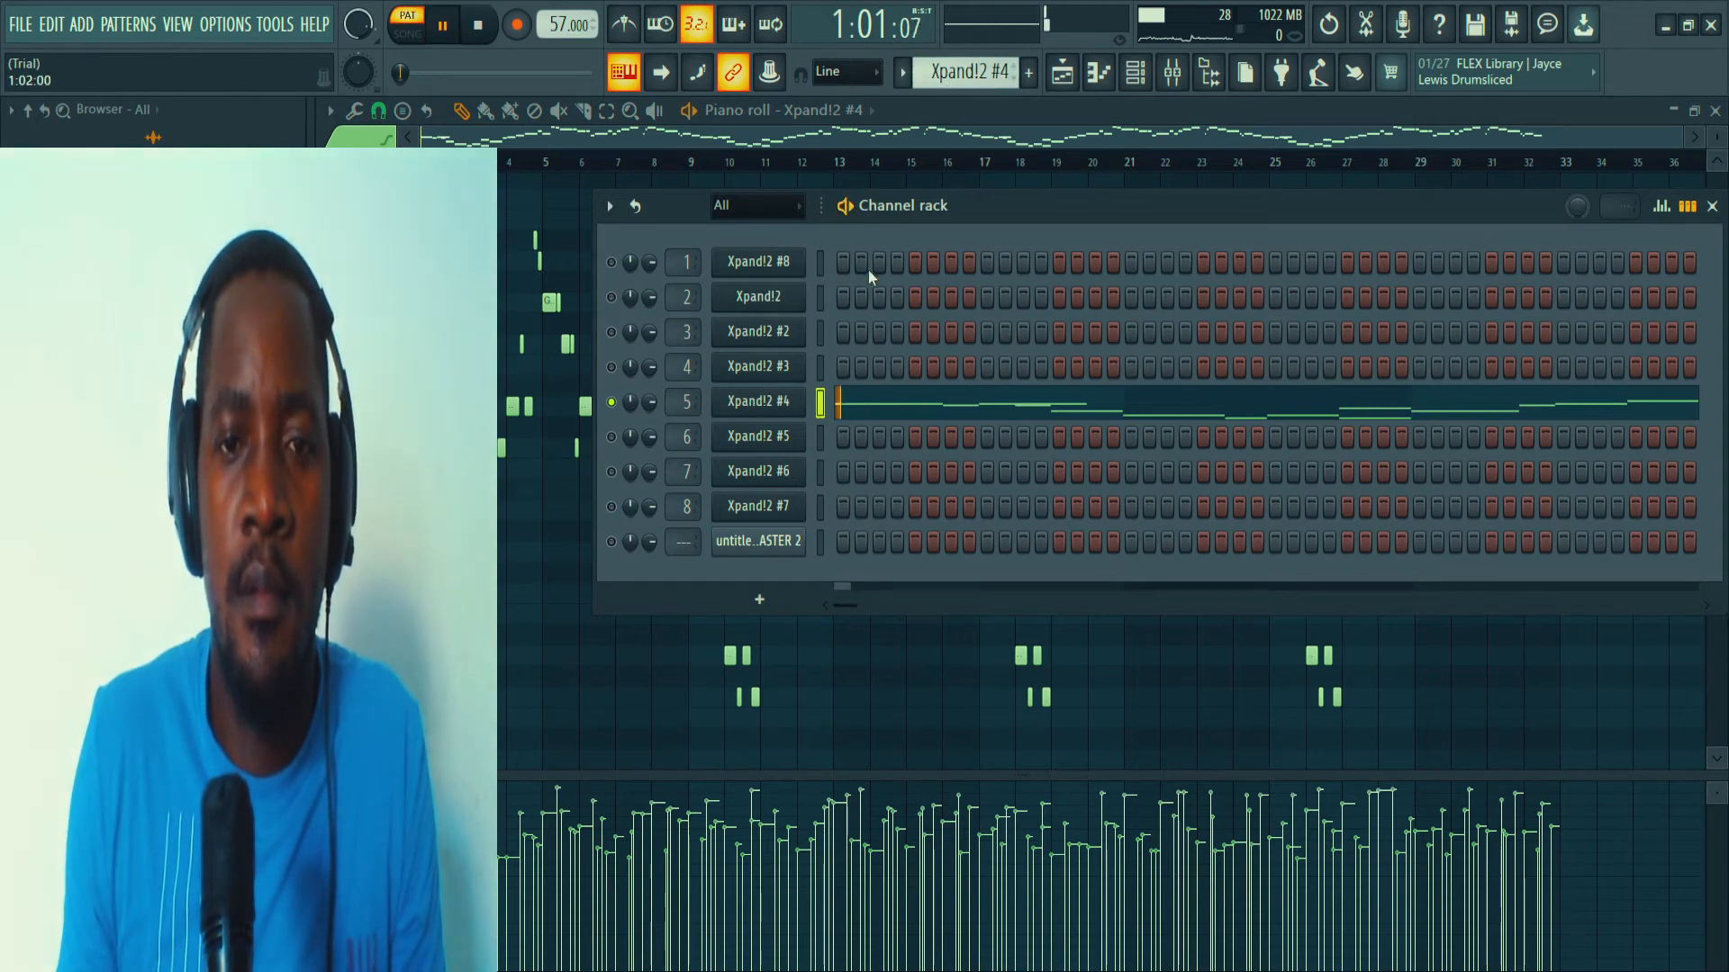
click(875, 413)
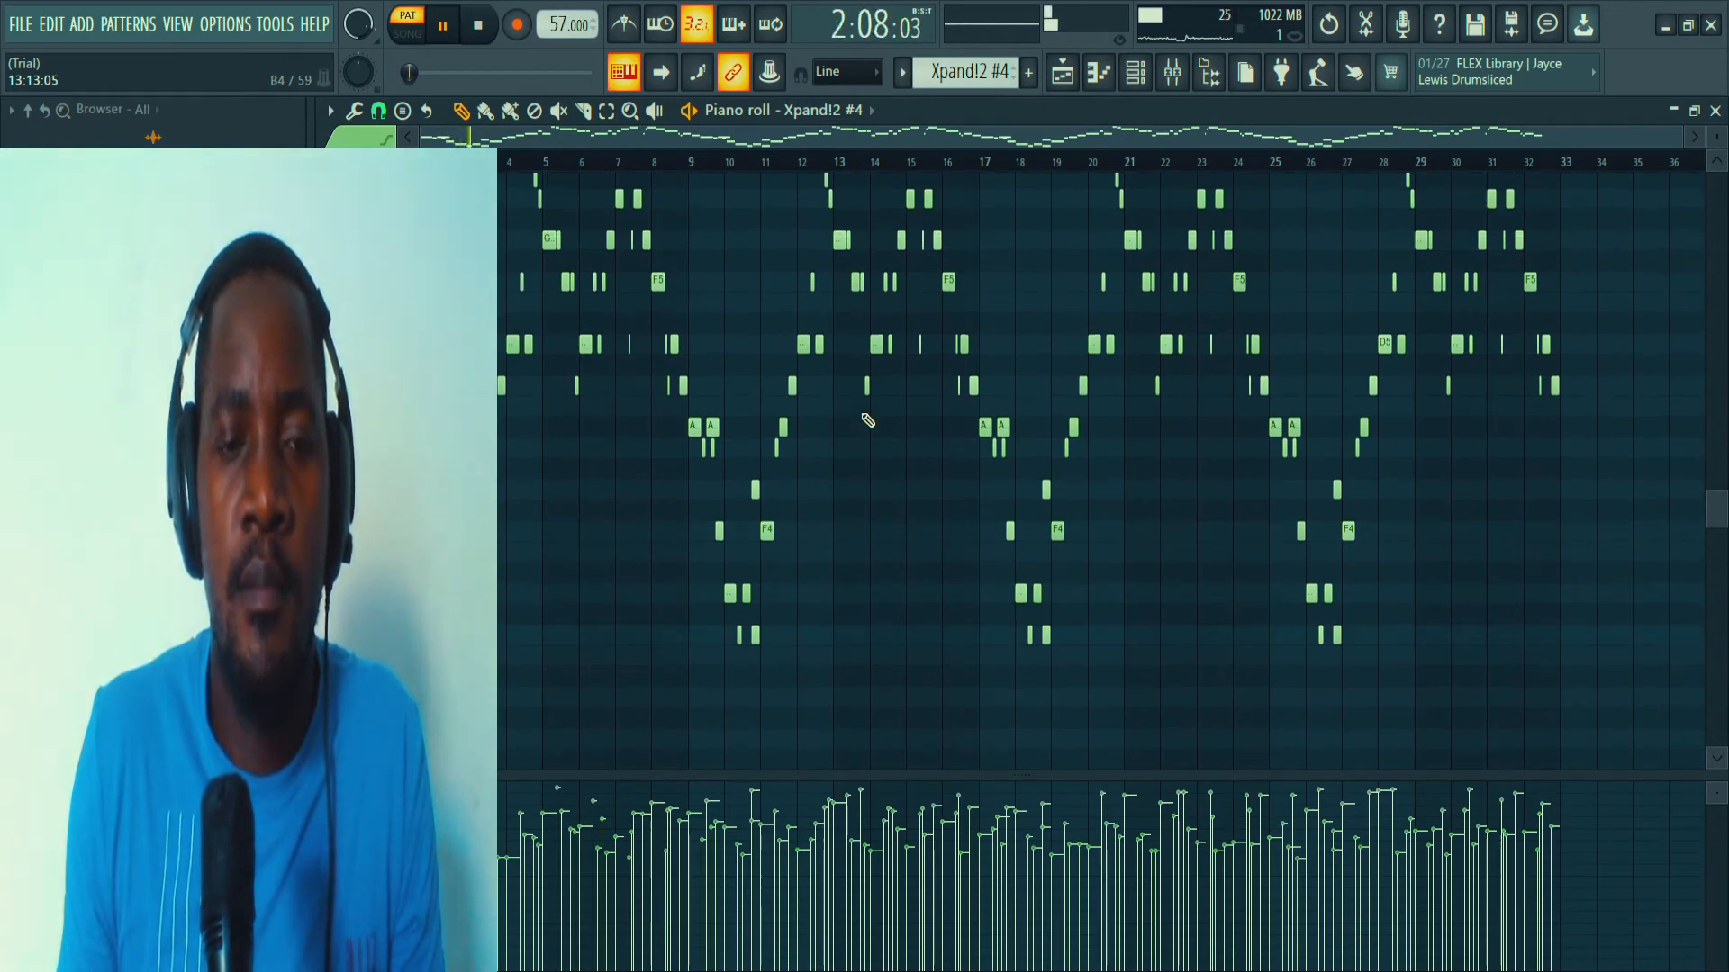
scroll(836, 396, up, 3)
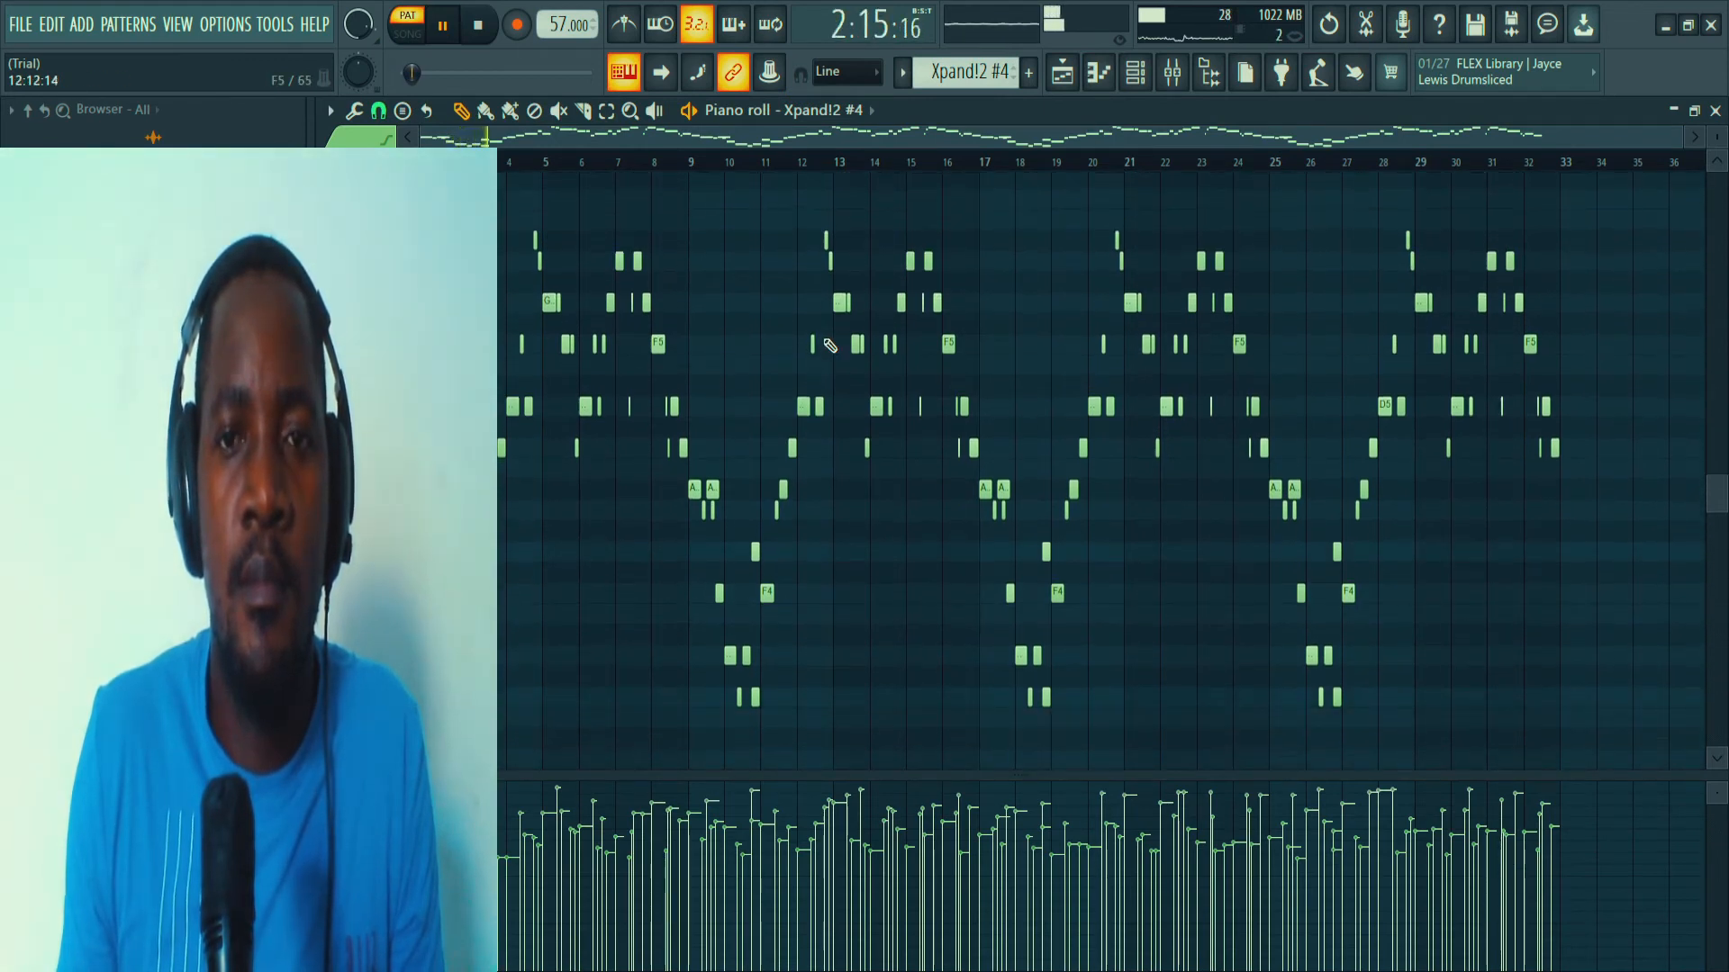
Inspect the preset loaded in the Xpand!2 #4 instrument during playback, and stop the pattern.
click(1127, 88)
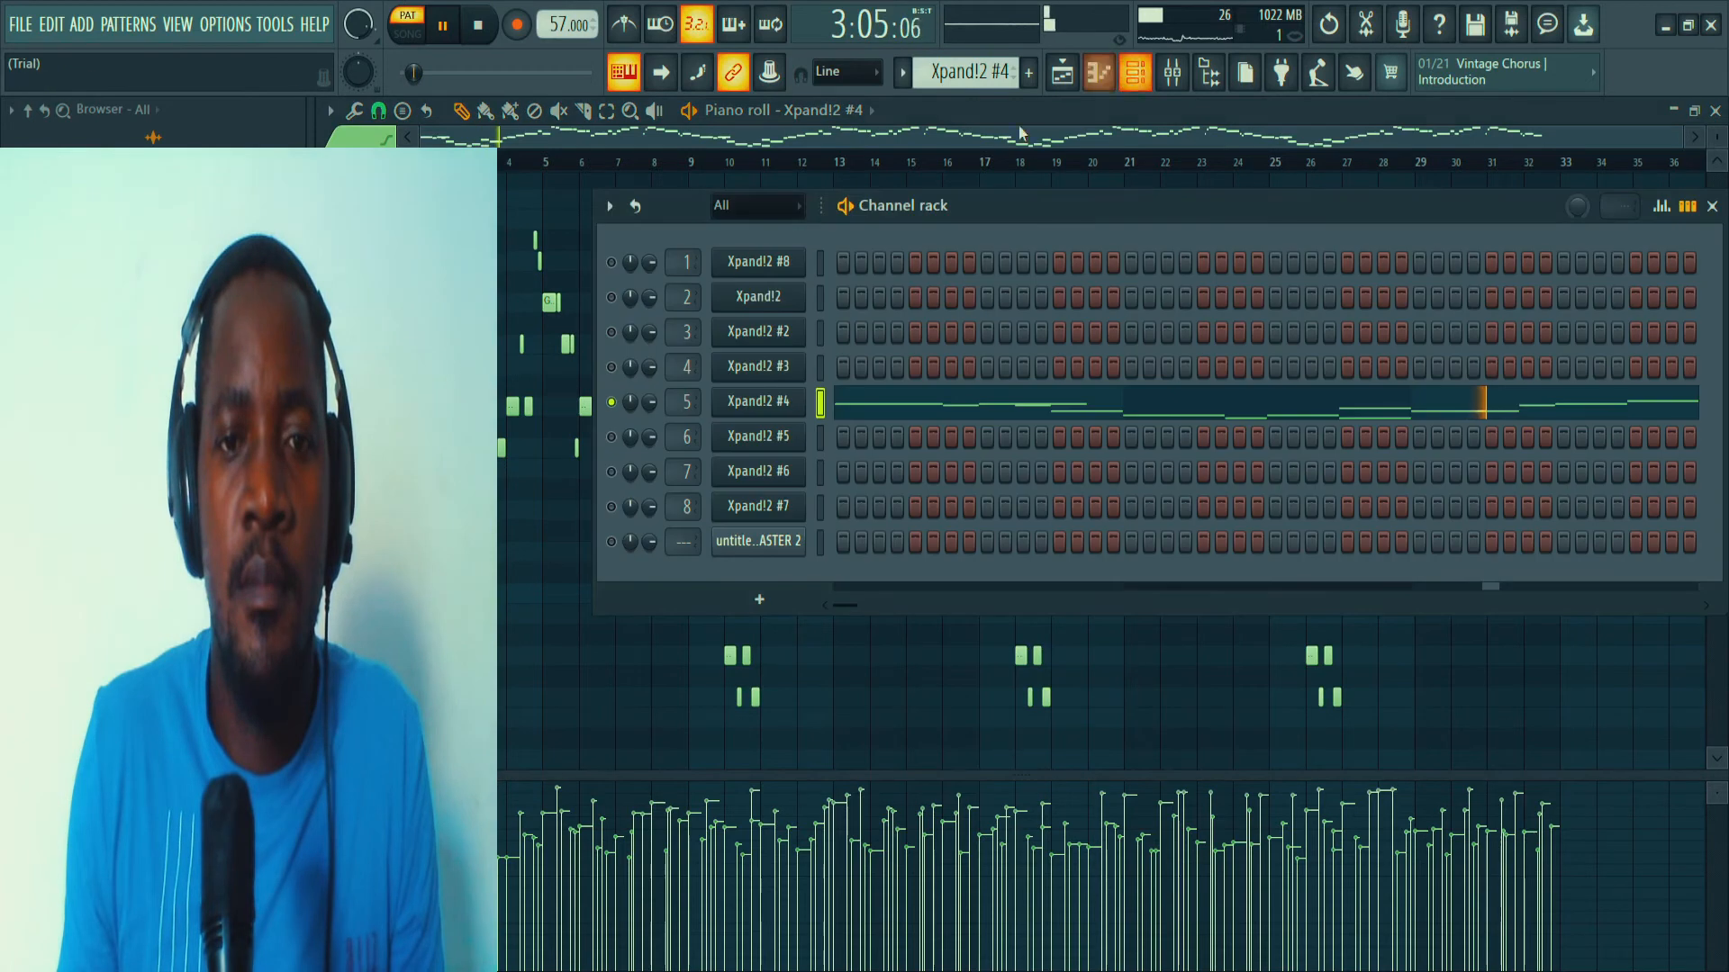
click(785, 407)
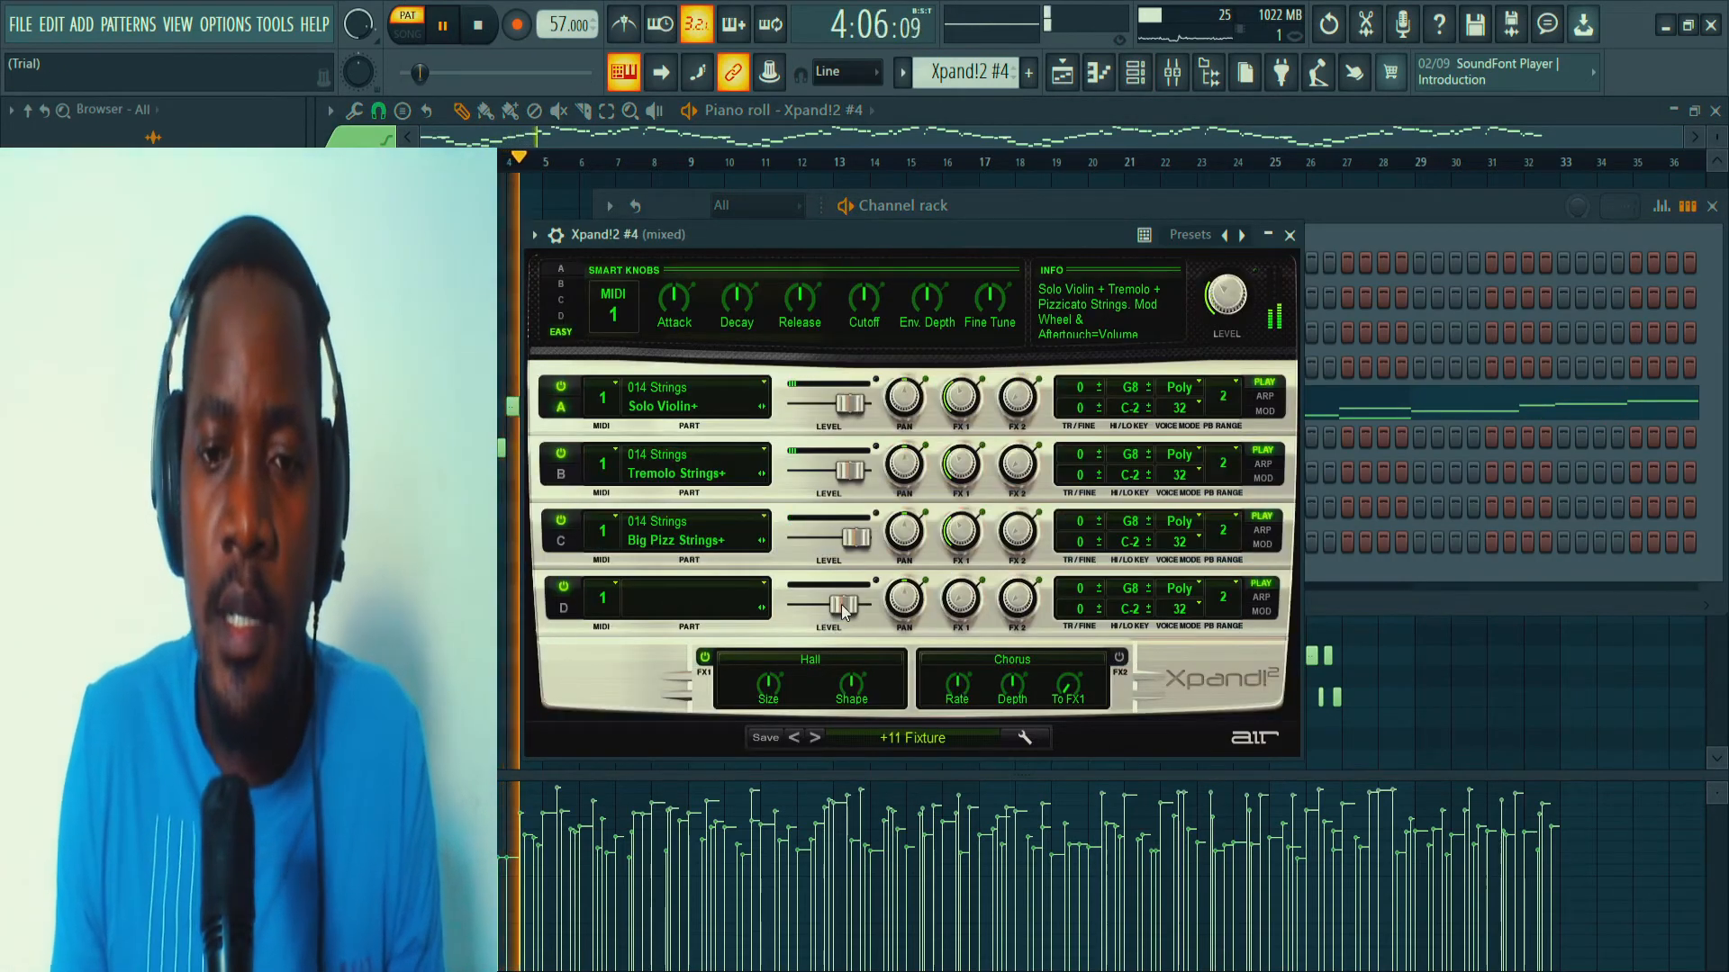
click(1289, 235)
key(space)
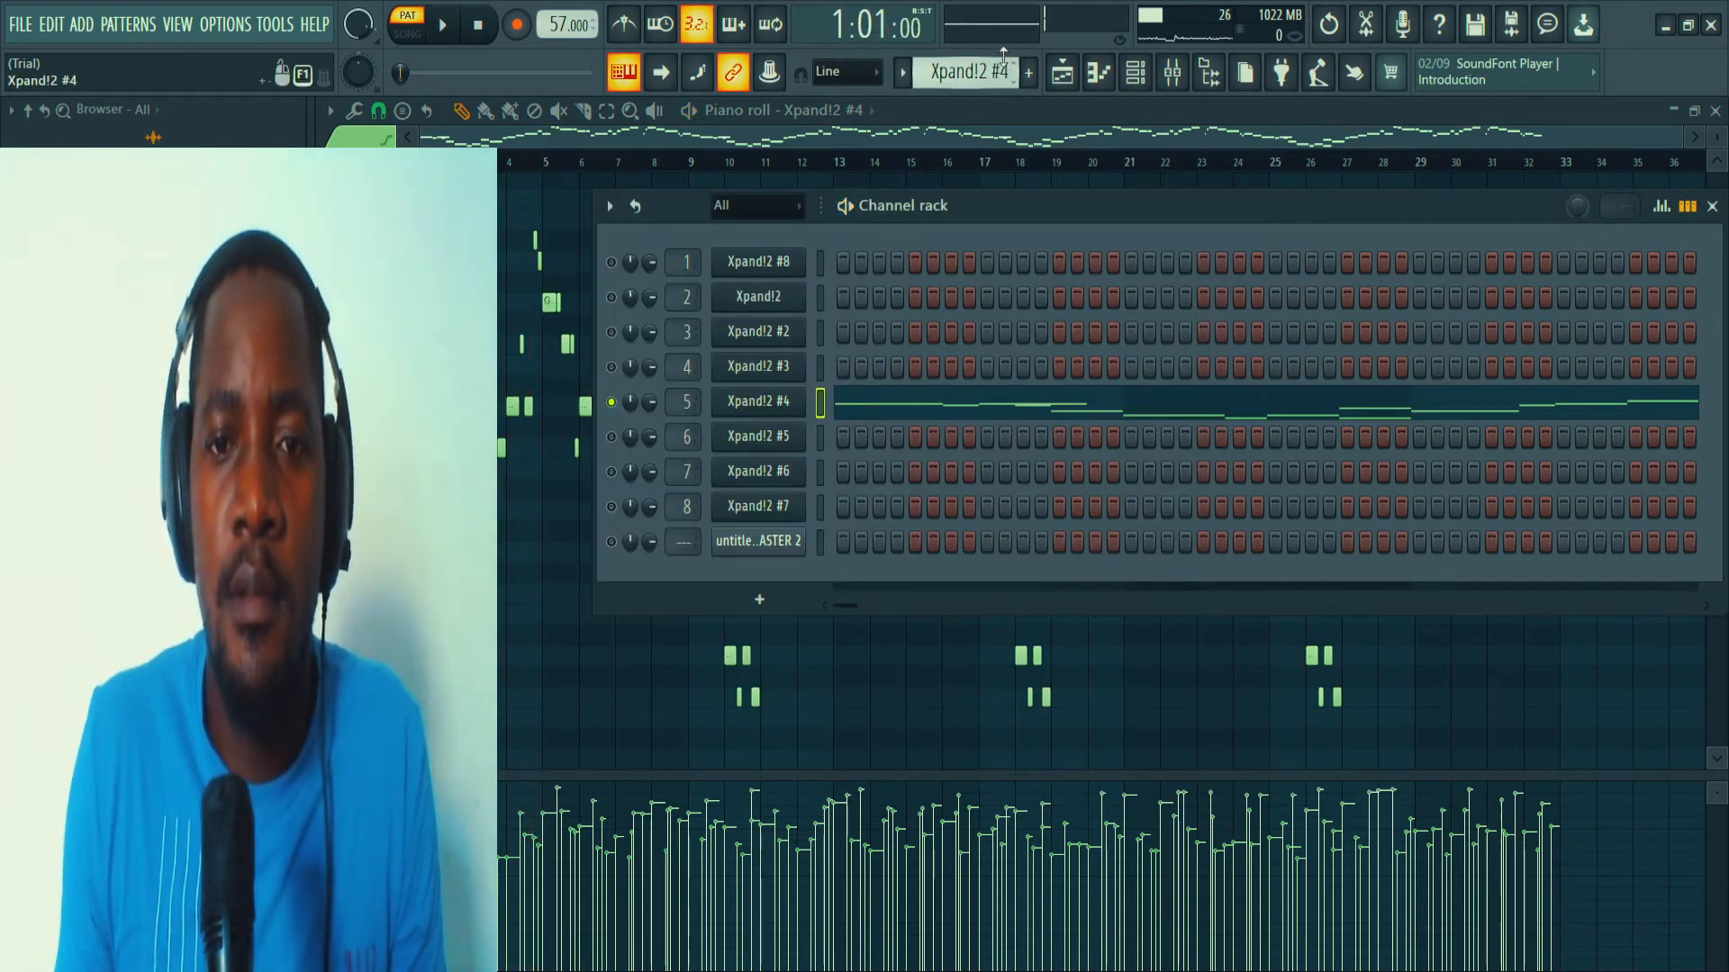
Select the Xpand!2 #5 pattern, solo its channel, and view its notes in the piano roll.
scroll(1004, 55, down, 1)
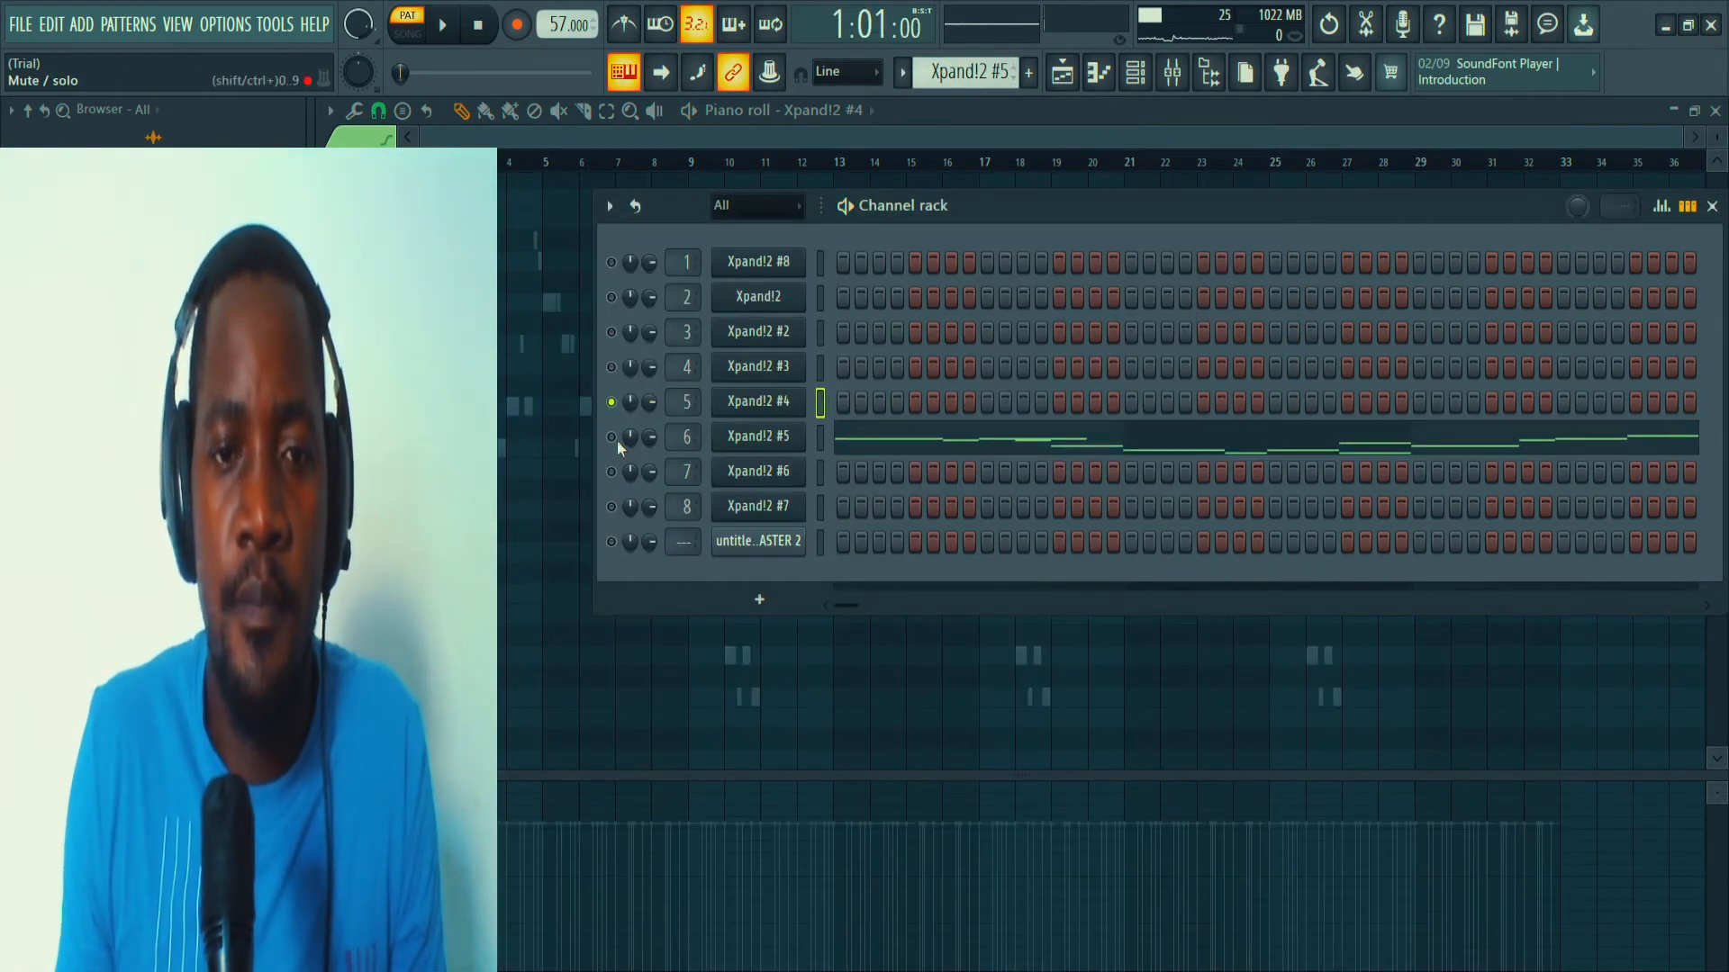
click(858, 447)
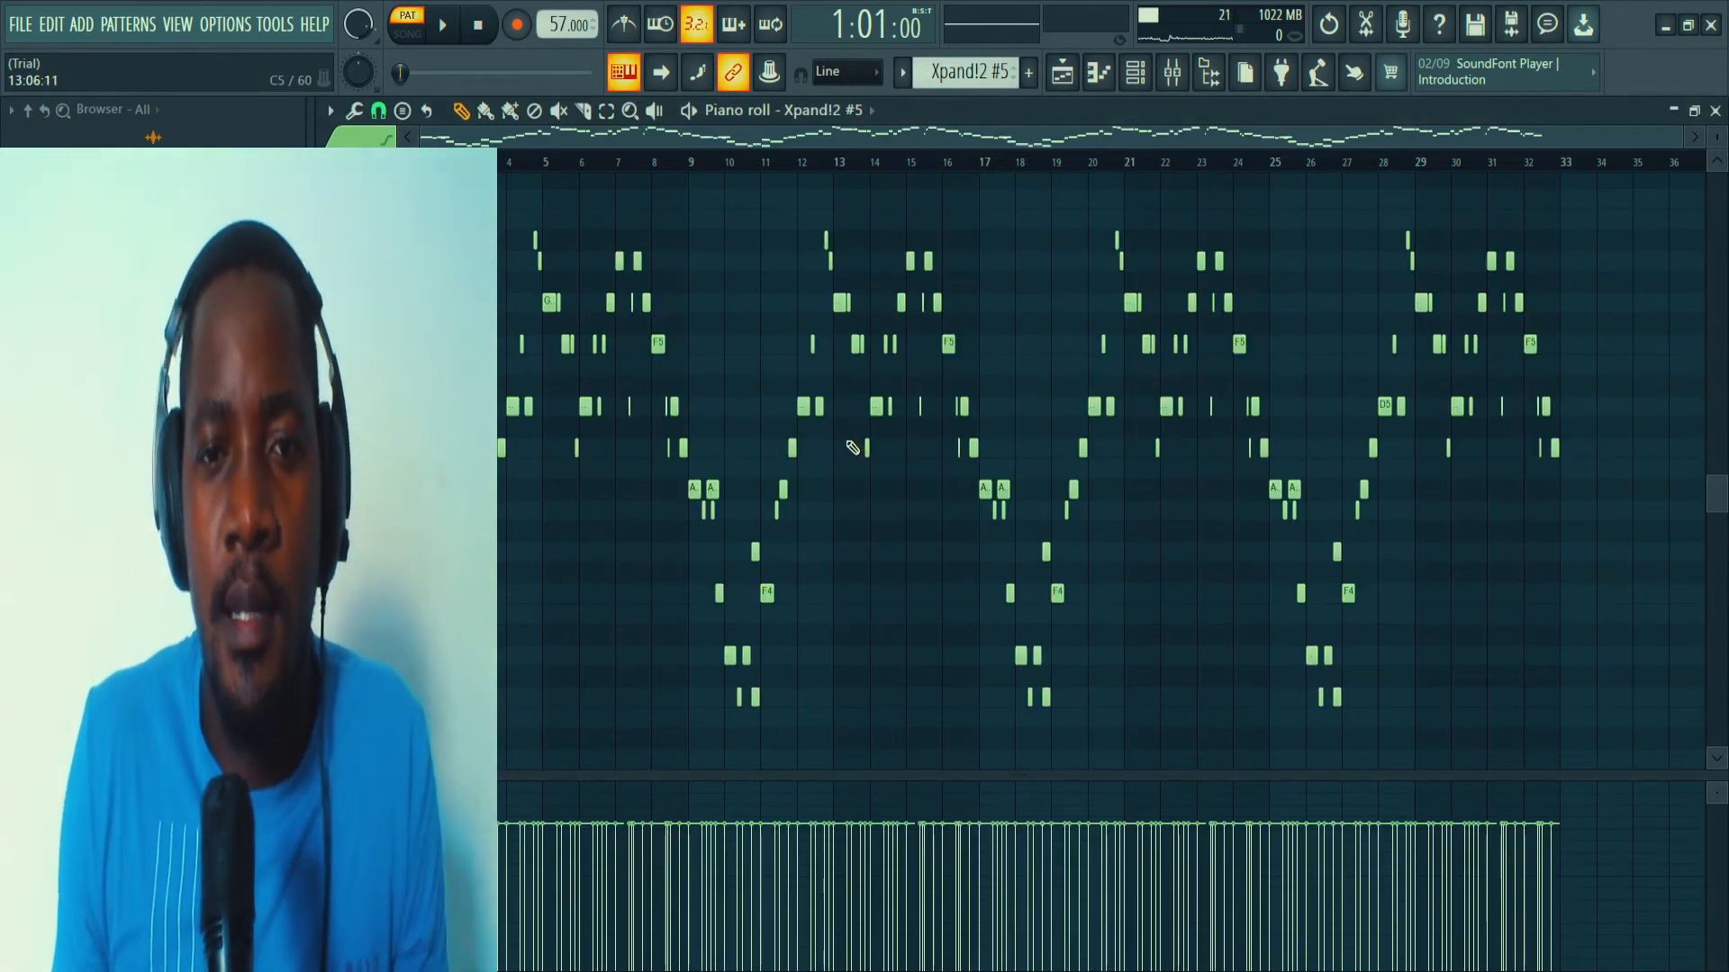
click(1135, 72)
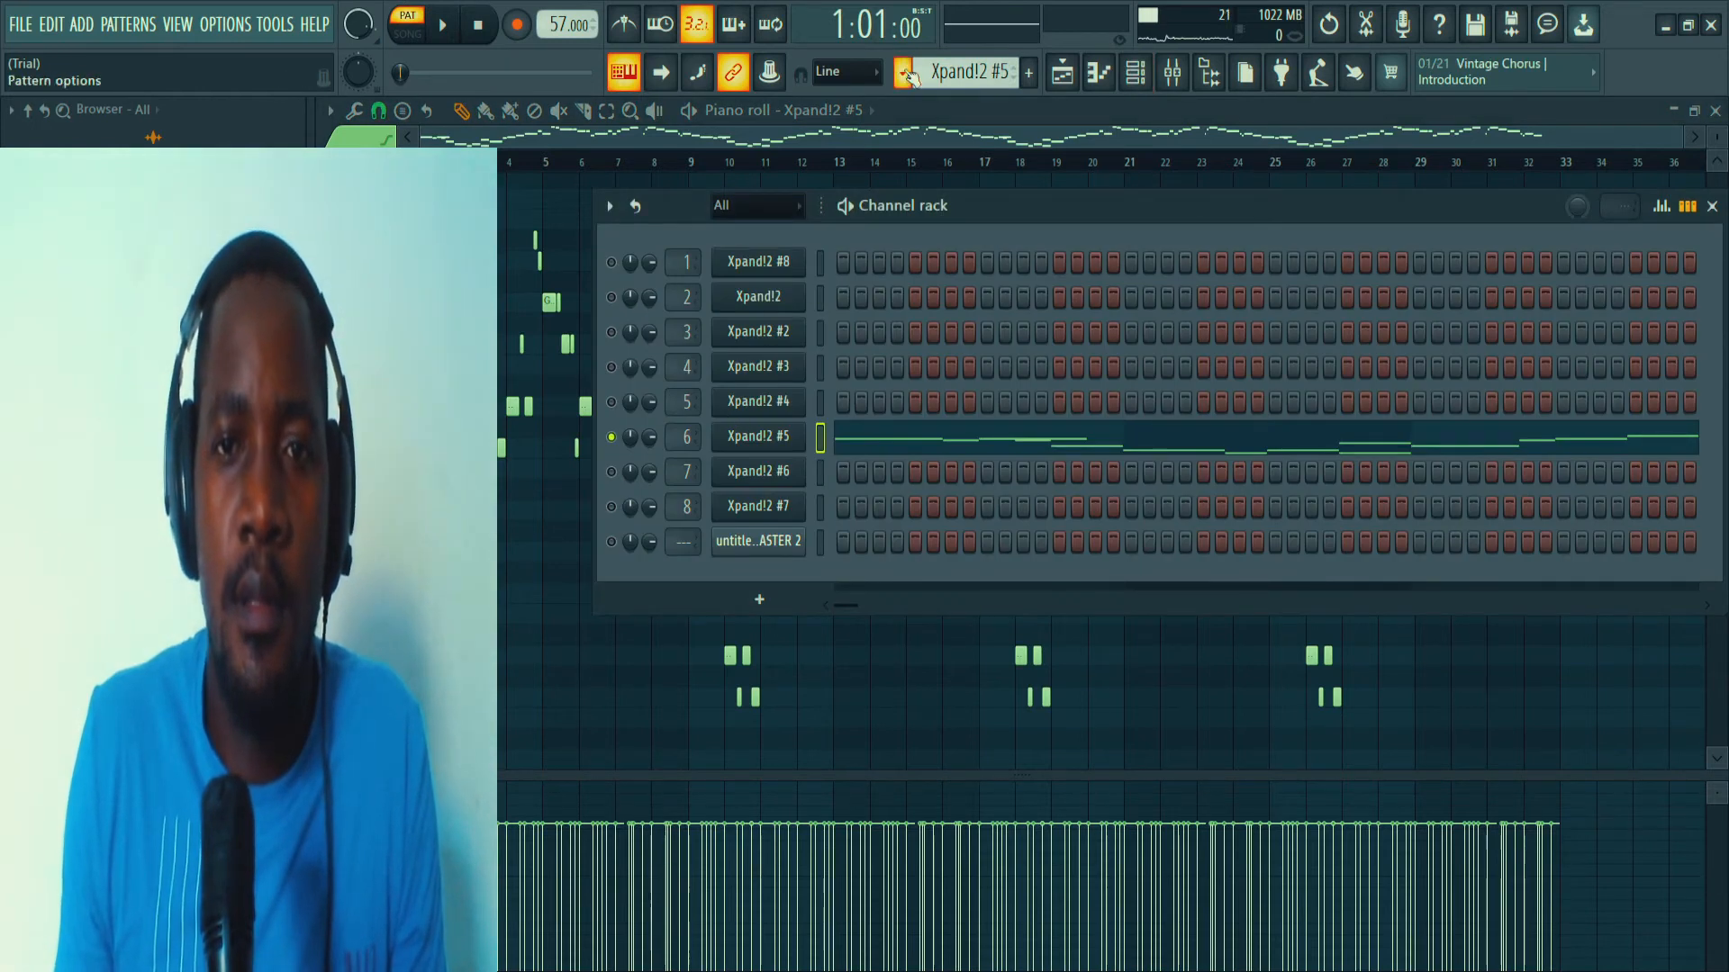
Select the Xpand!2 #6 pattern, solo its channel, and delete the untitled master audio clip channel from the channel rack.
scroll(930, 61, down, 1)
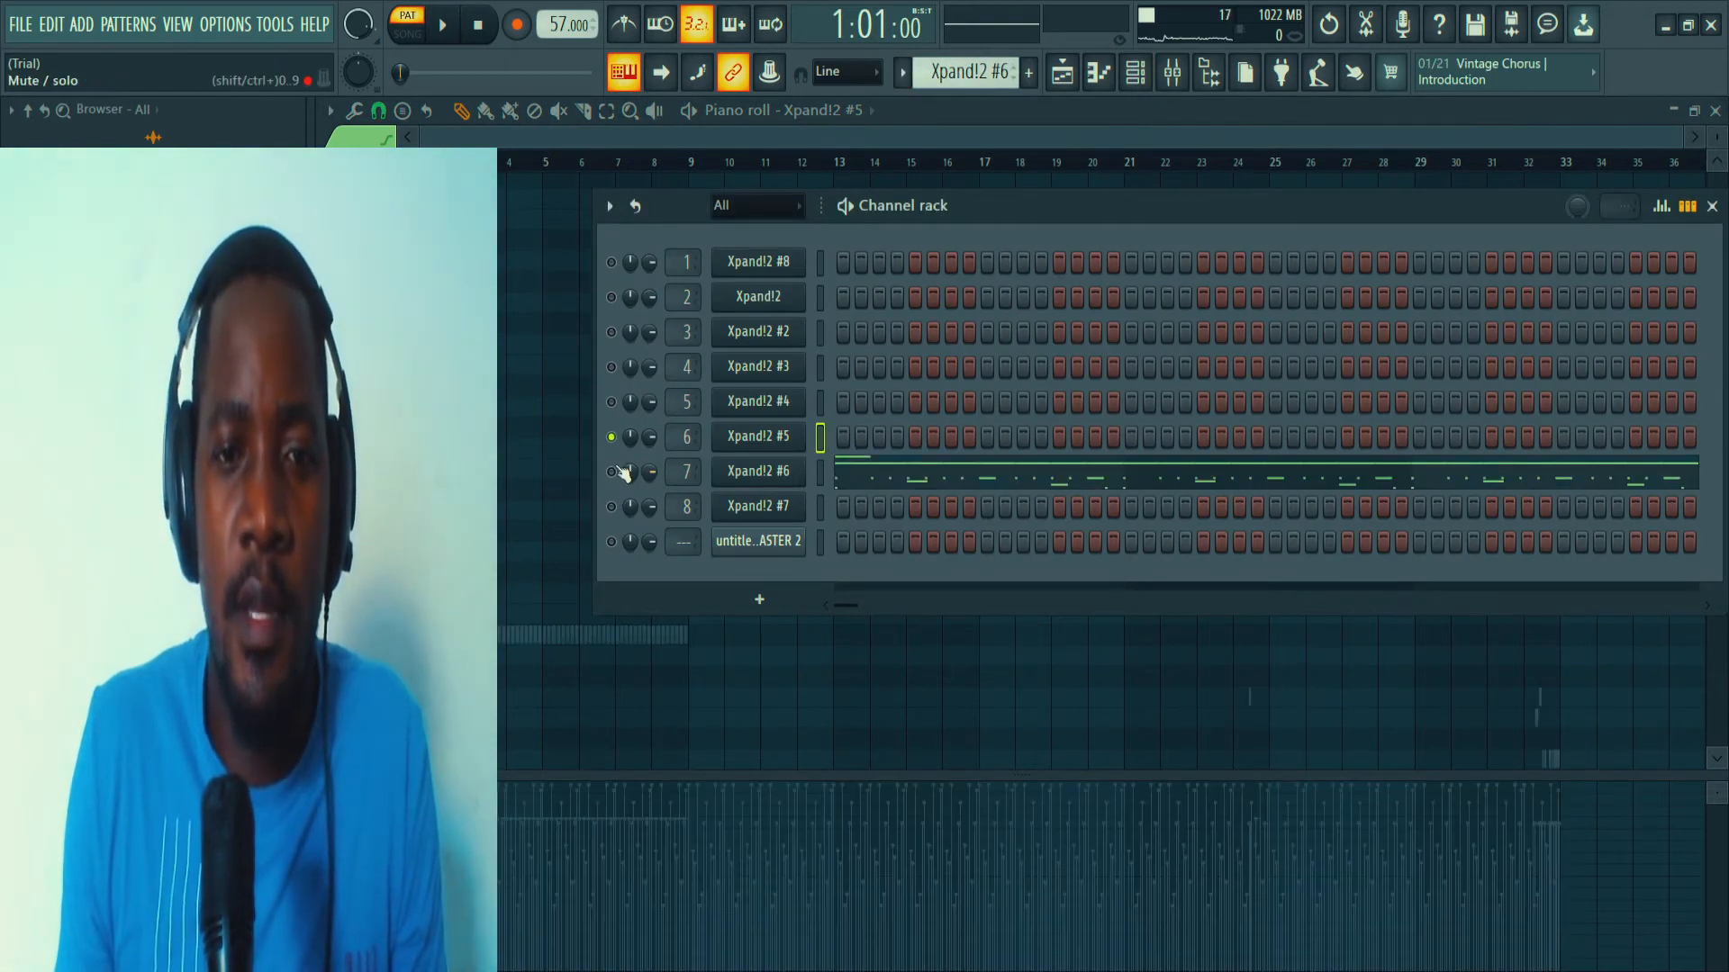
click(664, 475)
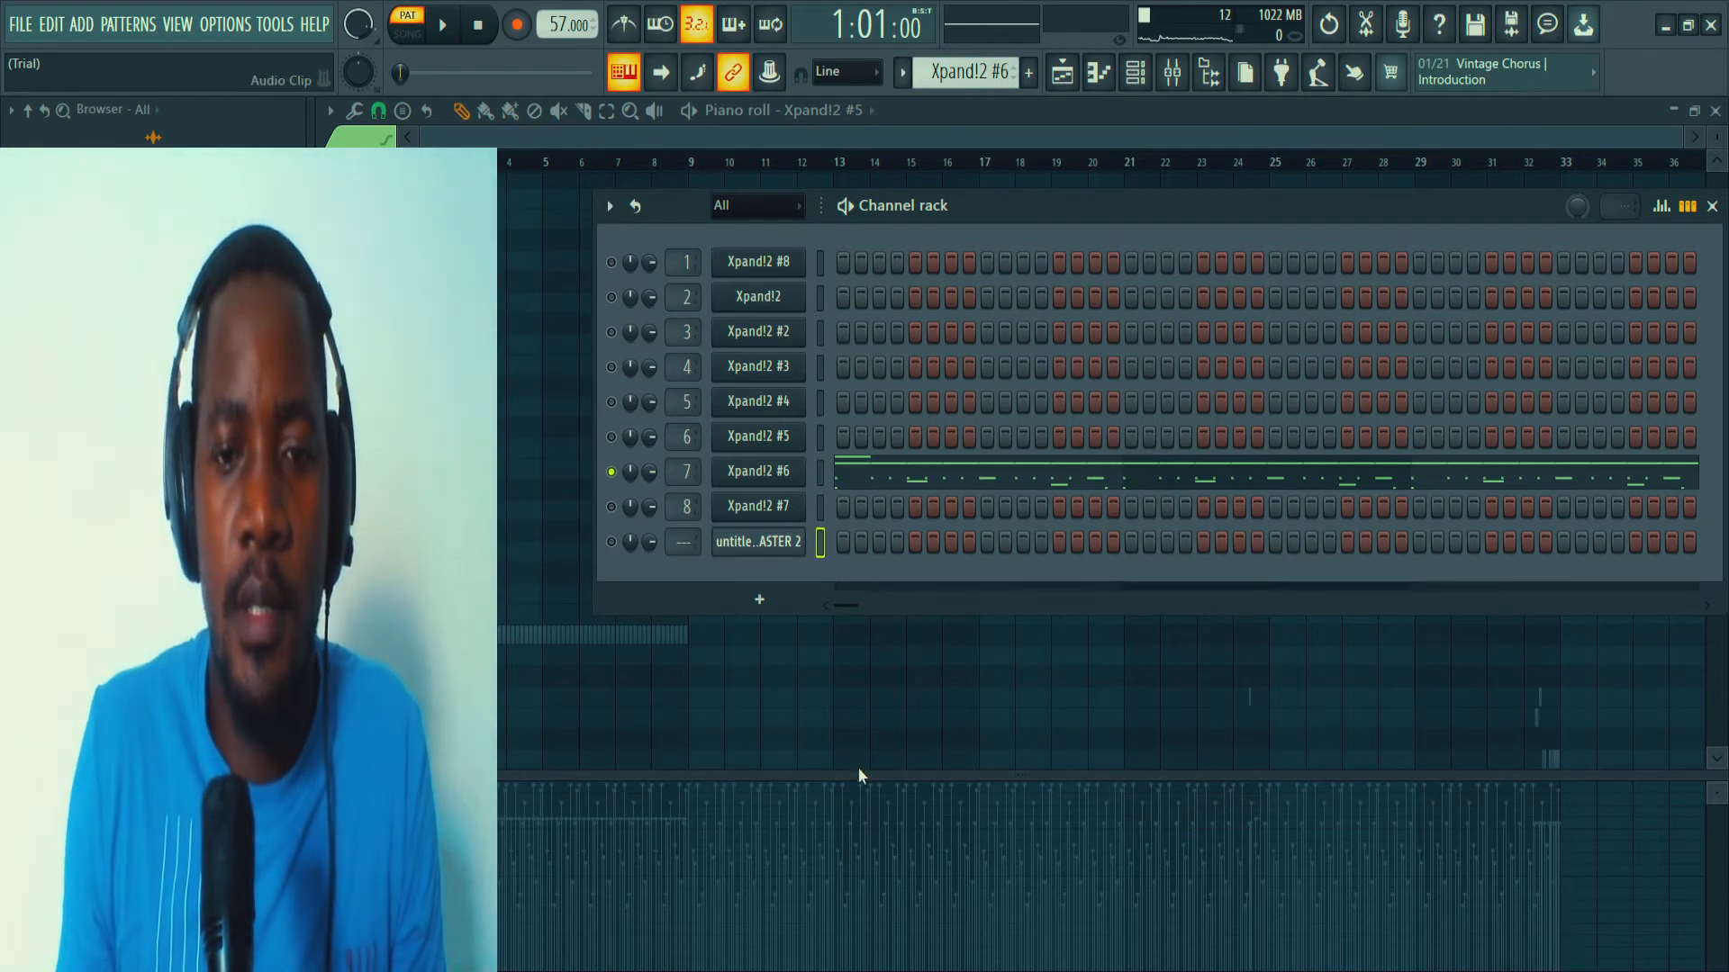
key(alt+Delete)
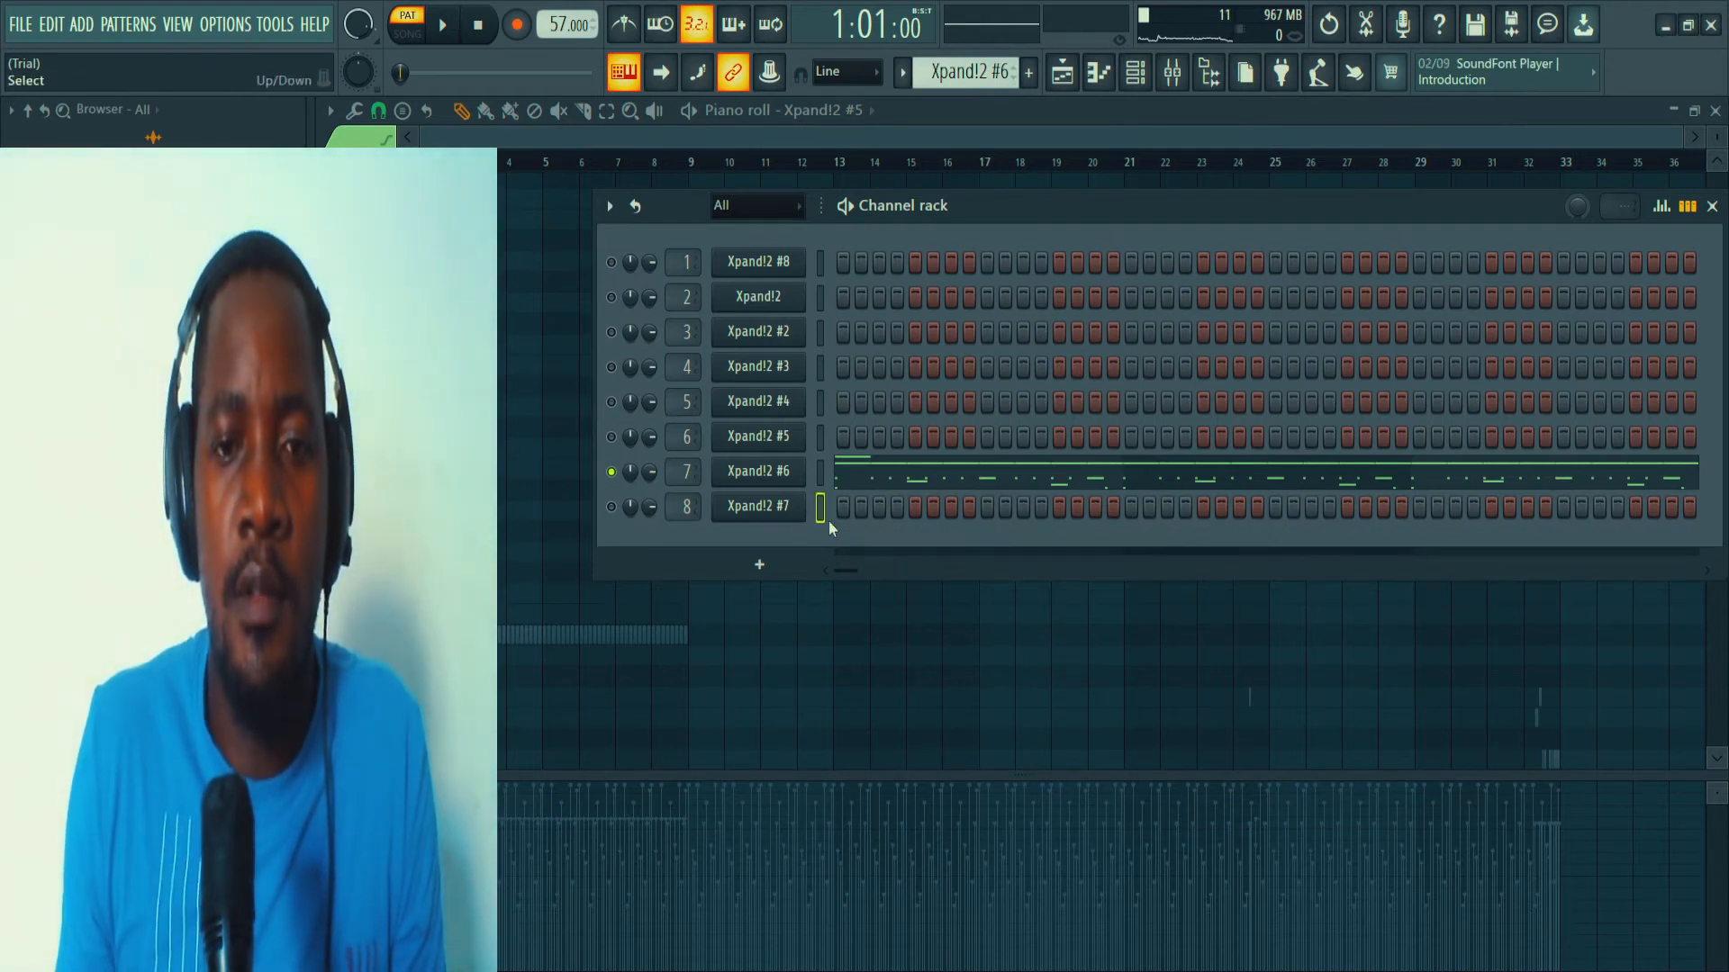
Inspect the preset loaded in the Xpand!2 #6 instrument and open its pattern in the piano roll.
click(783, 474)
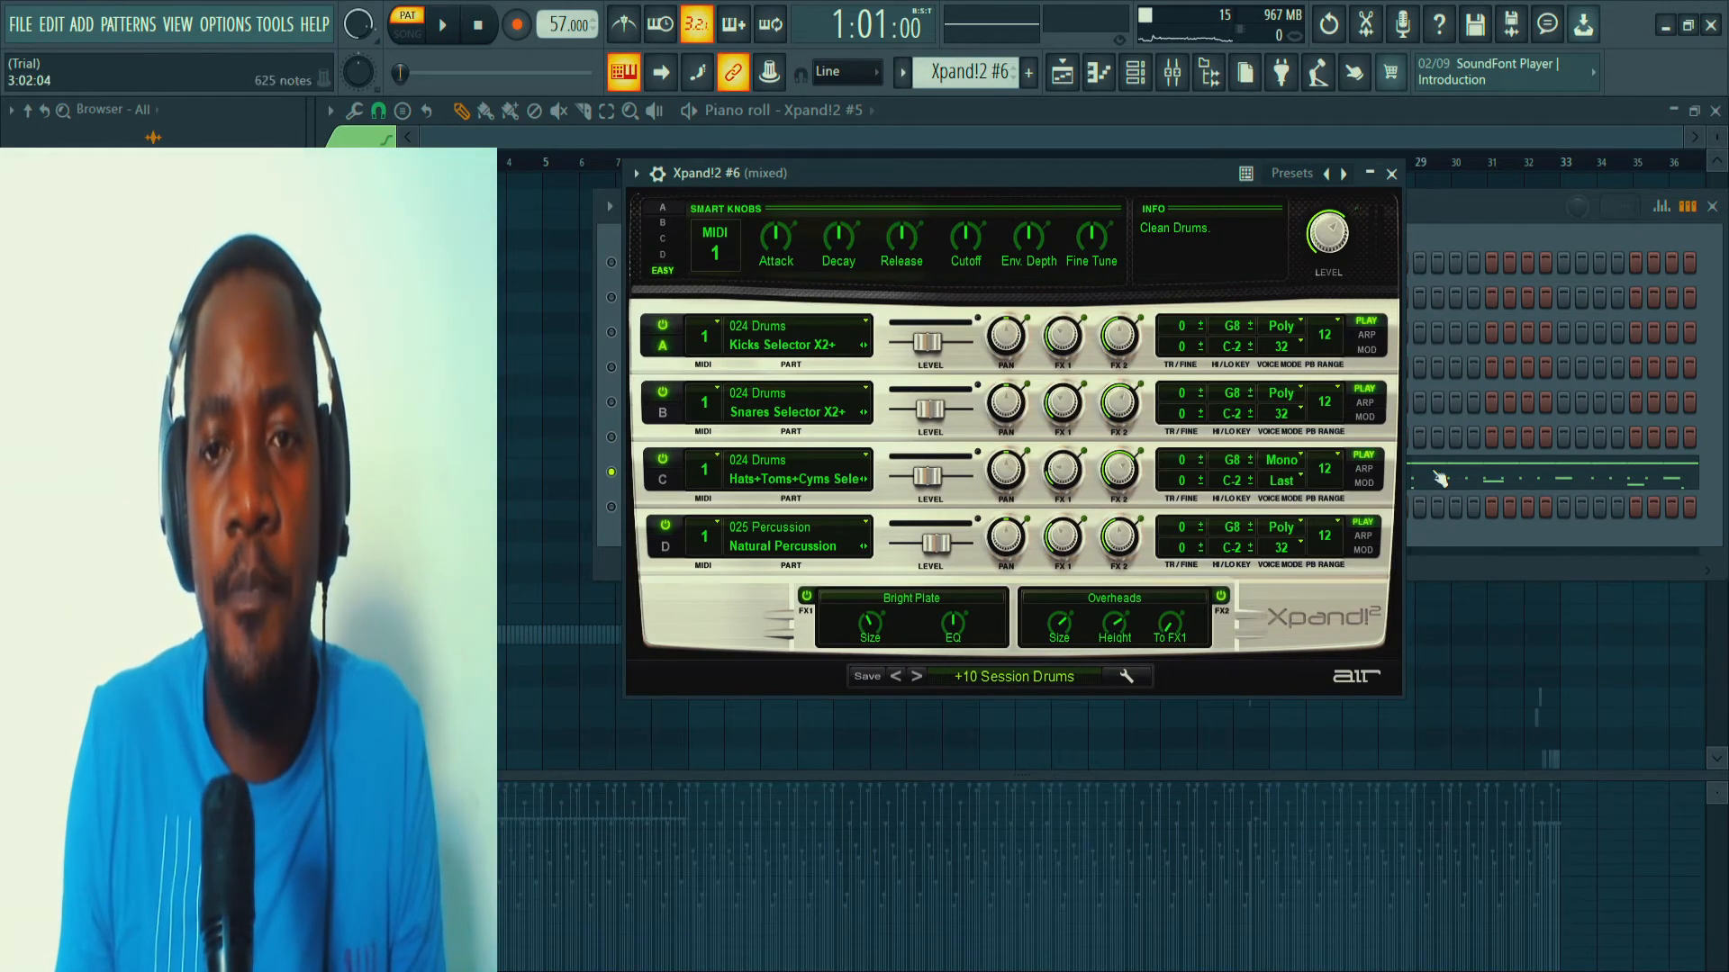
click(1393, 174)
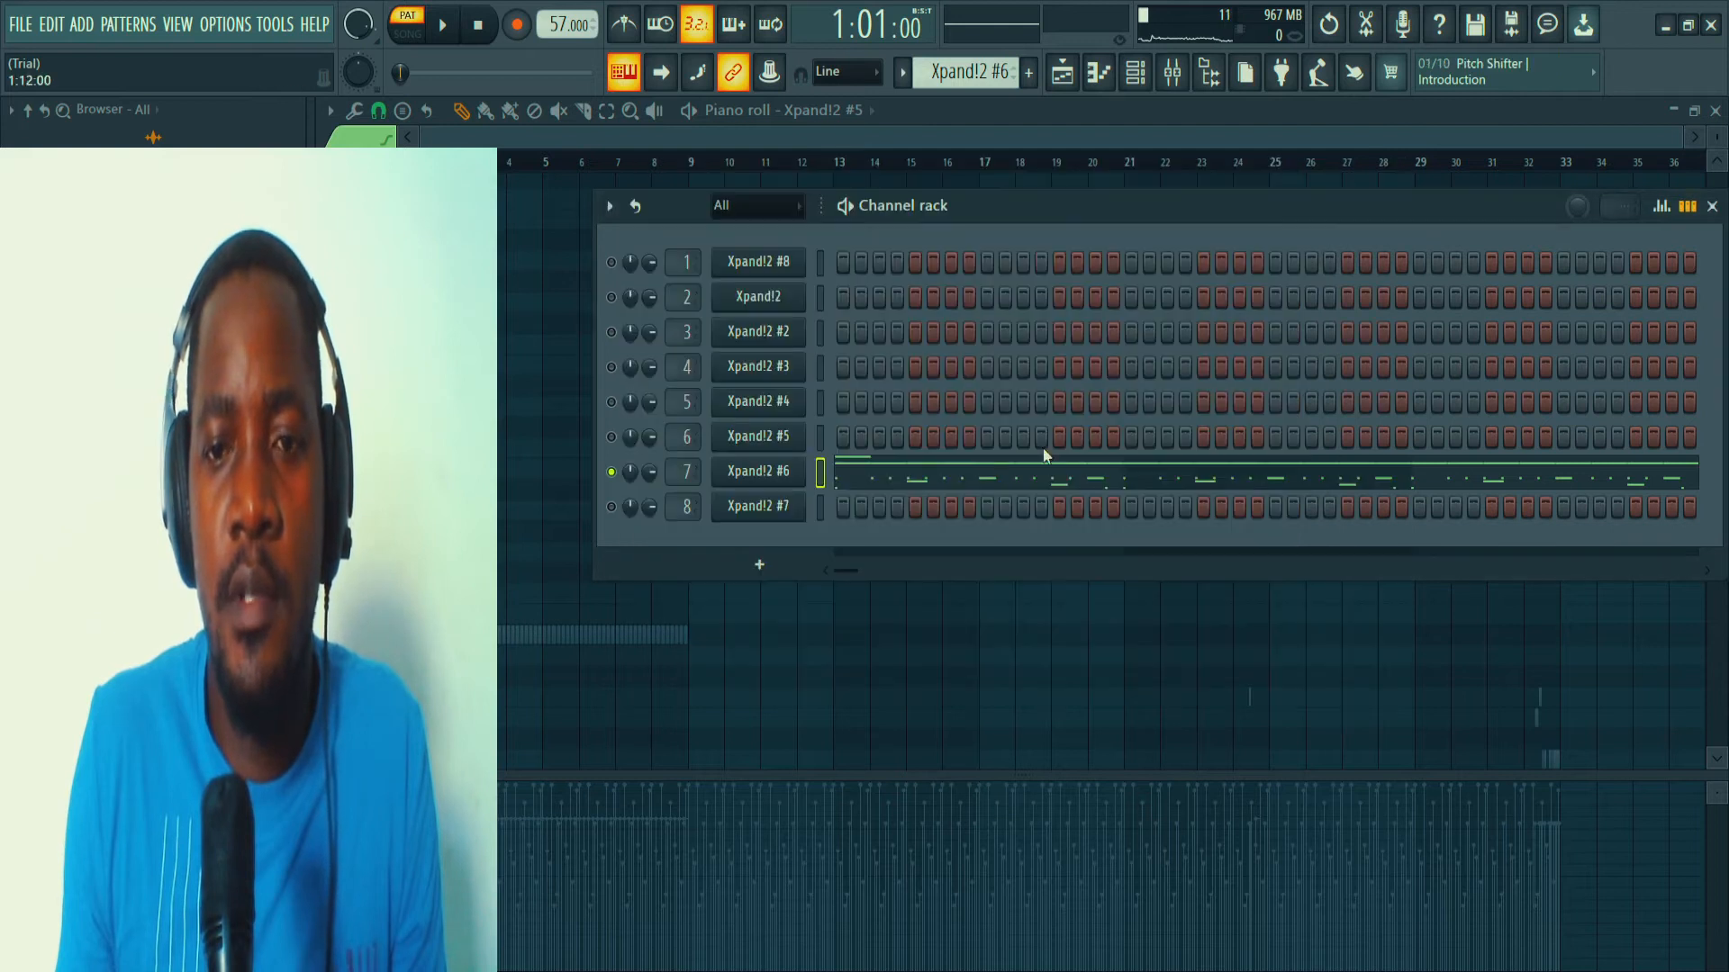
click(885, 486)
scroll(869, 474, down, 5)
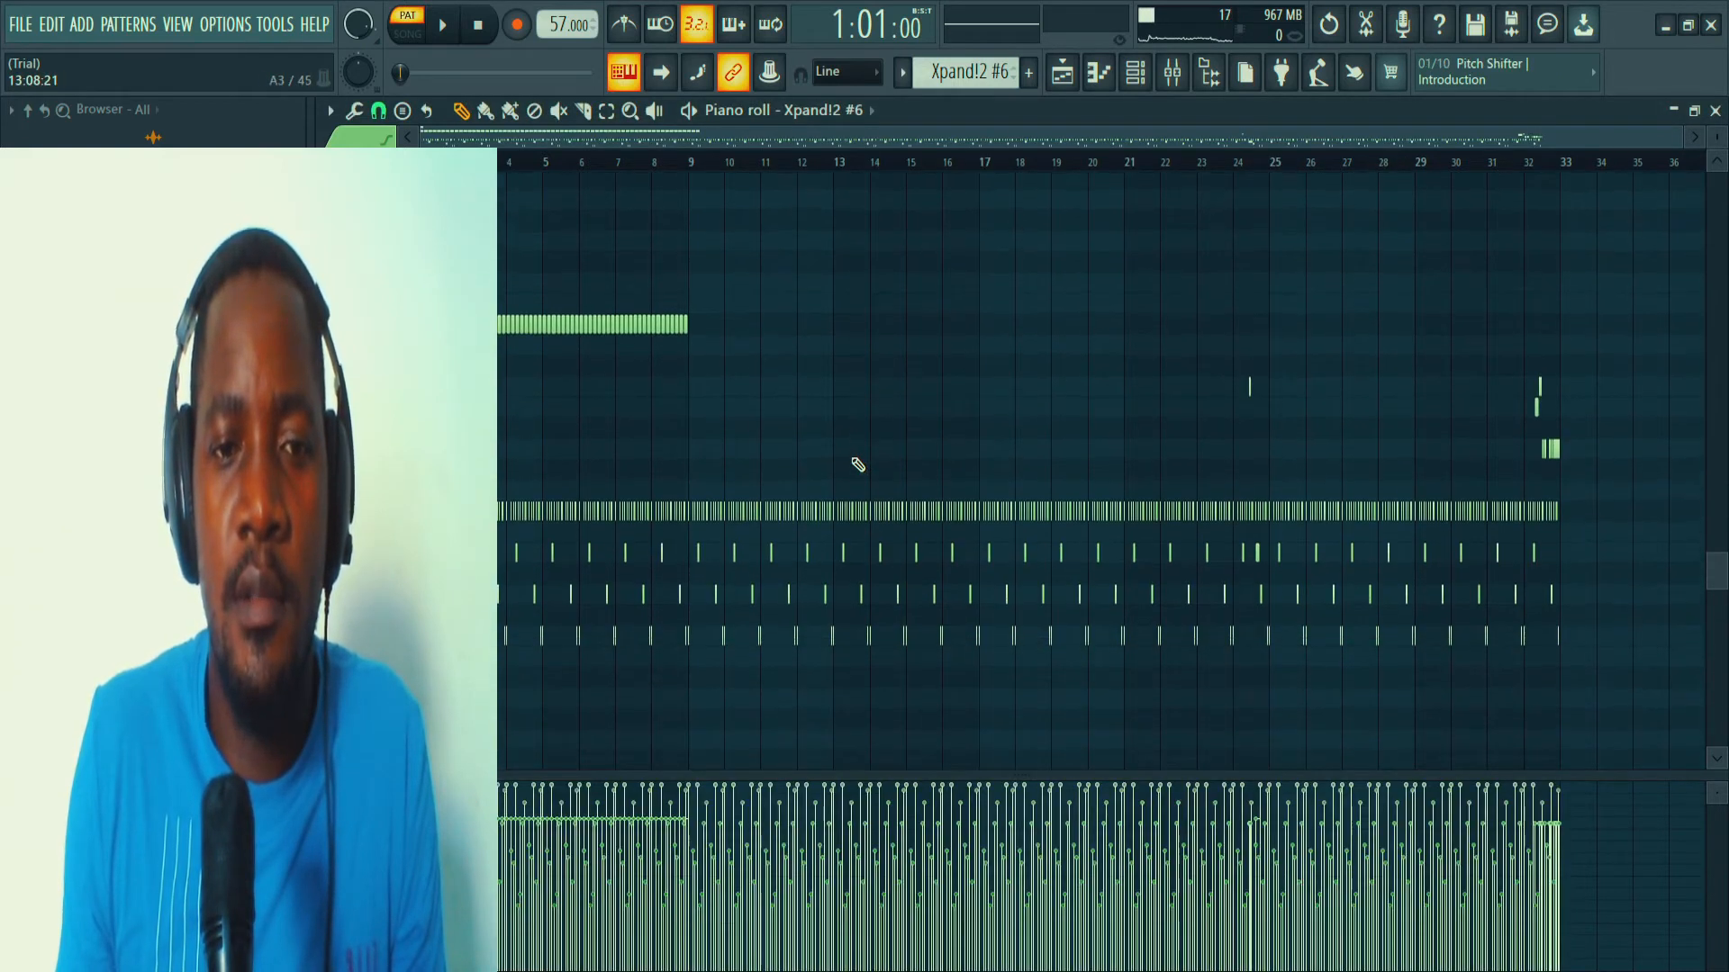
Play the Xpand!2 #6 pattern and examine its drum notes up close around bars 3 to 10 in the piano roll.
scroll(856, 432, up, 3)
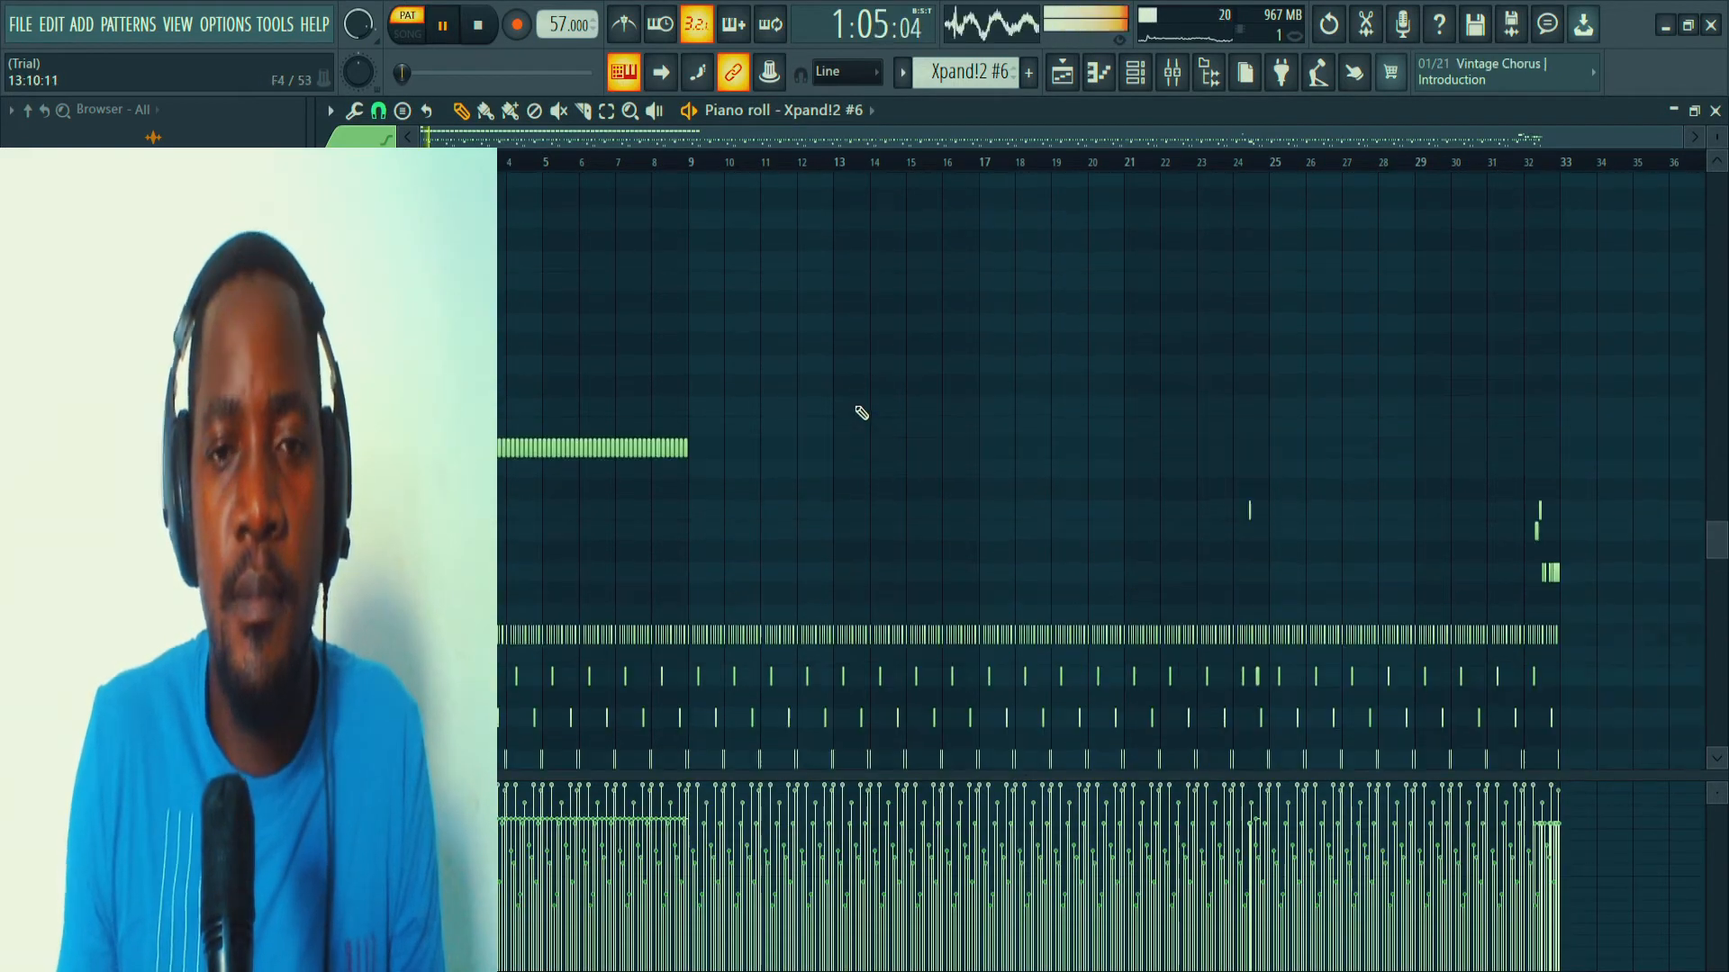
scroll(862, 411, down, 1)
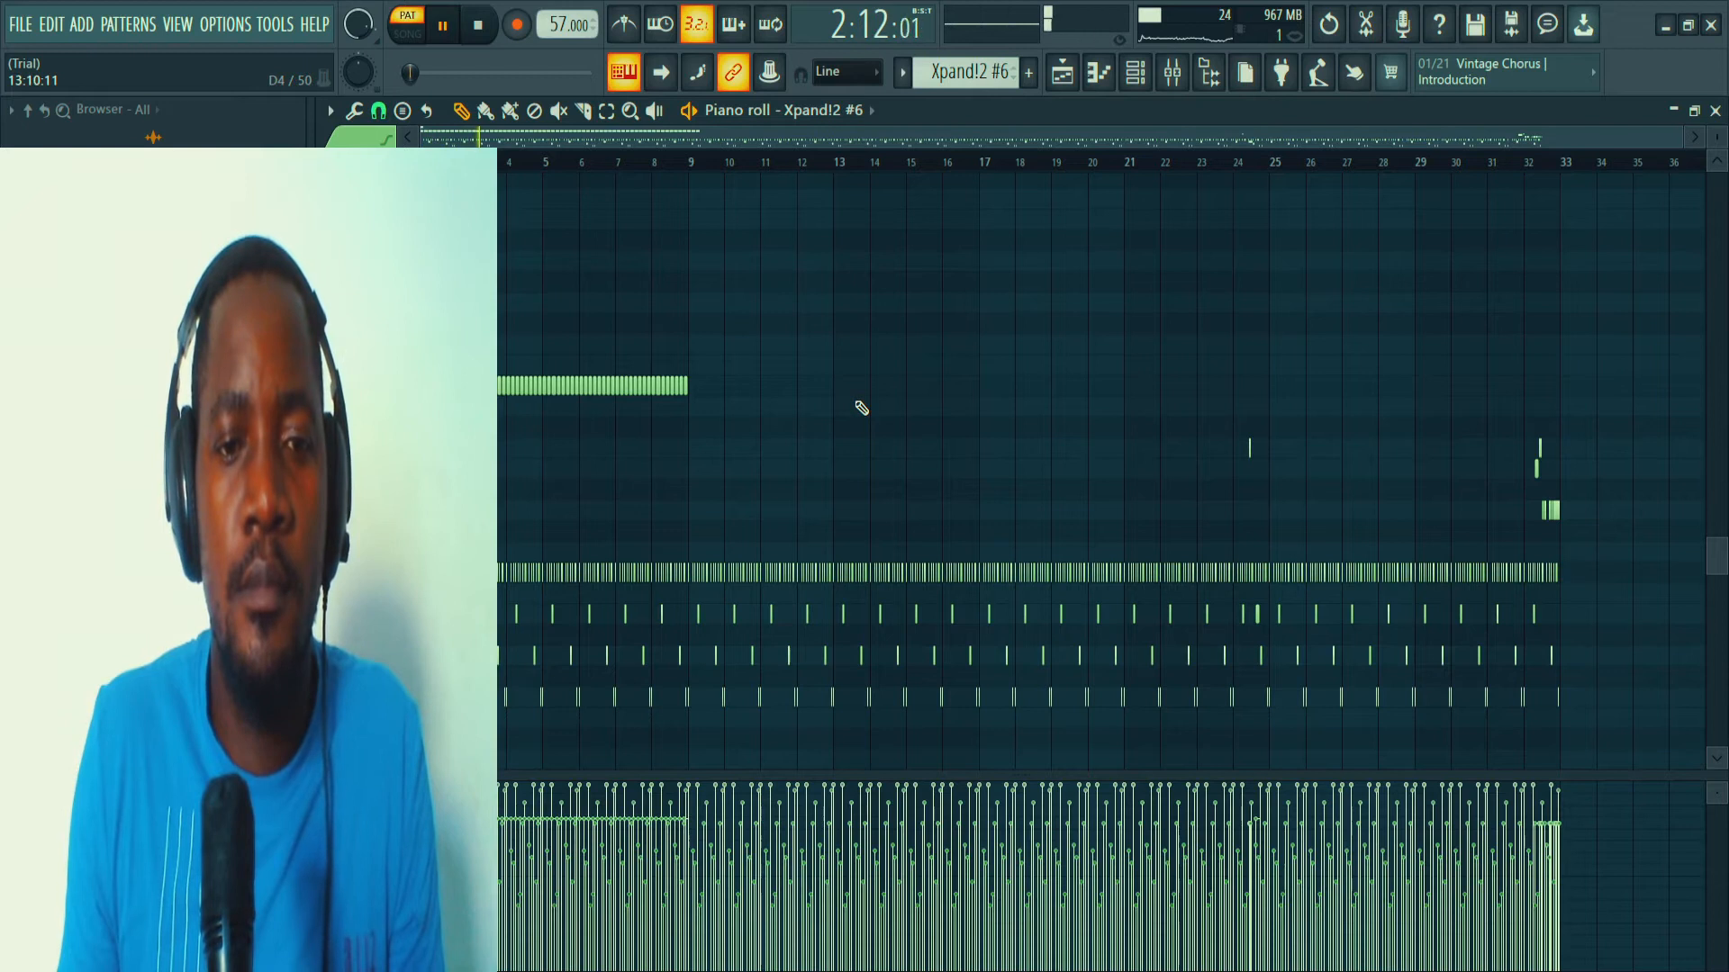
scroll(862, 408, down, 1)
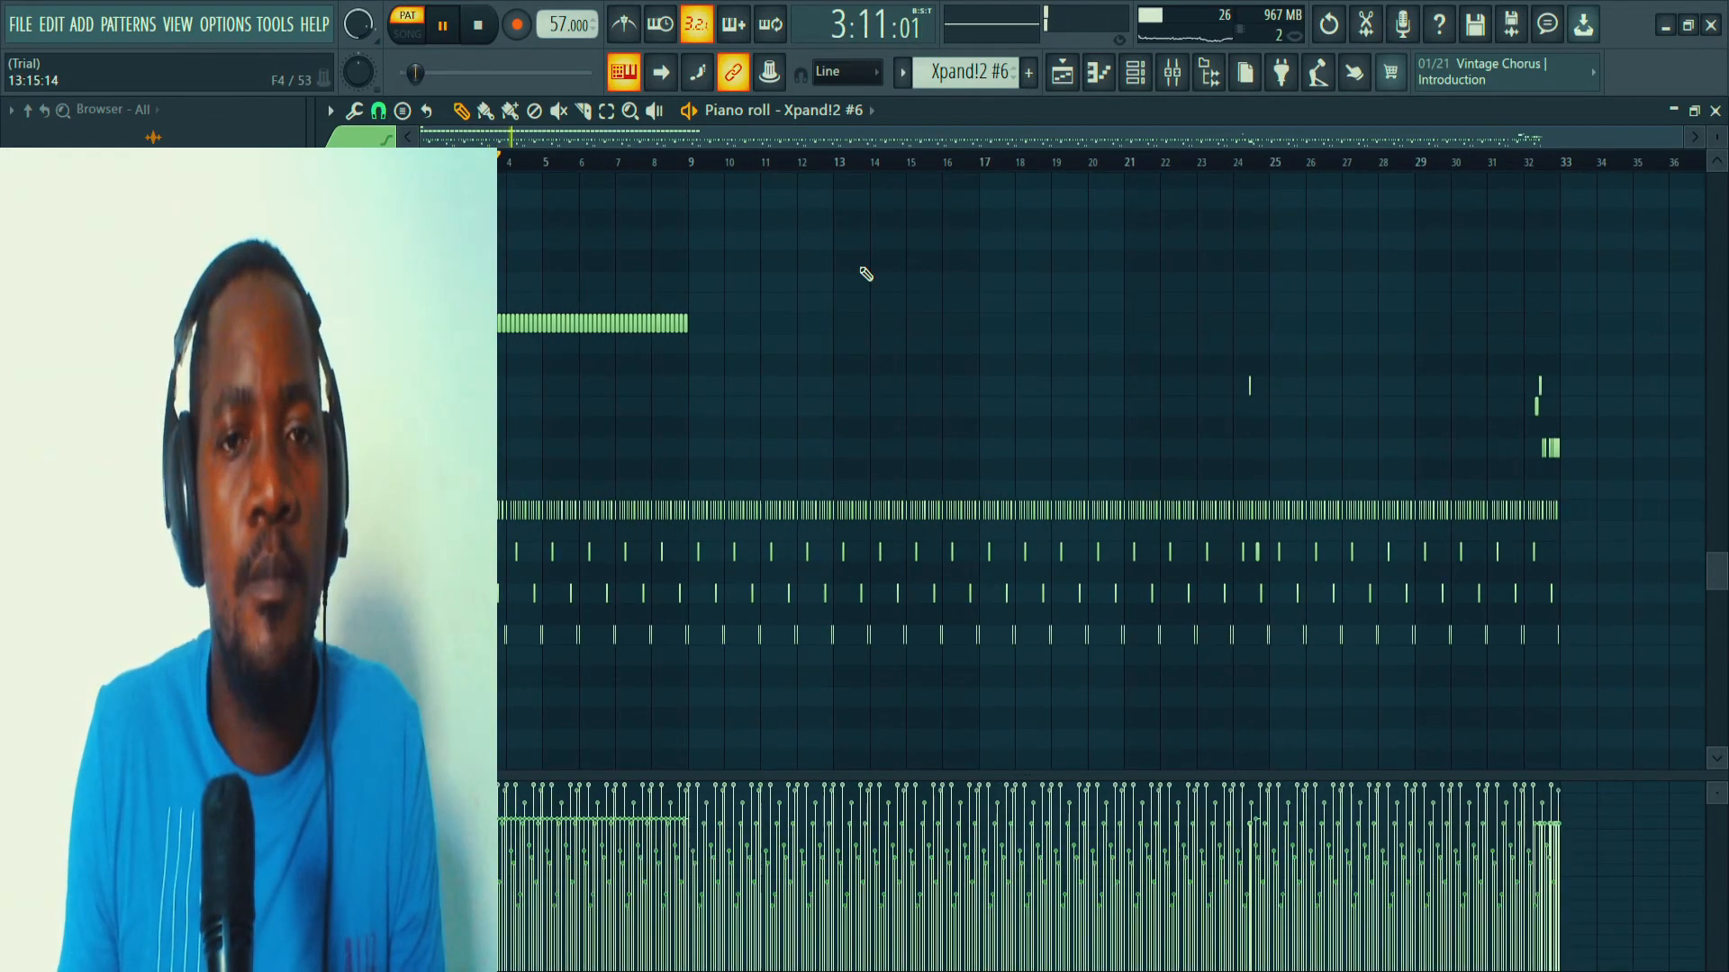
scroll(830, 170, up, 4)
drag(834, 132, 567, 89)
scroll(677, 160, up, 1)
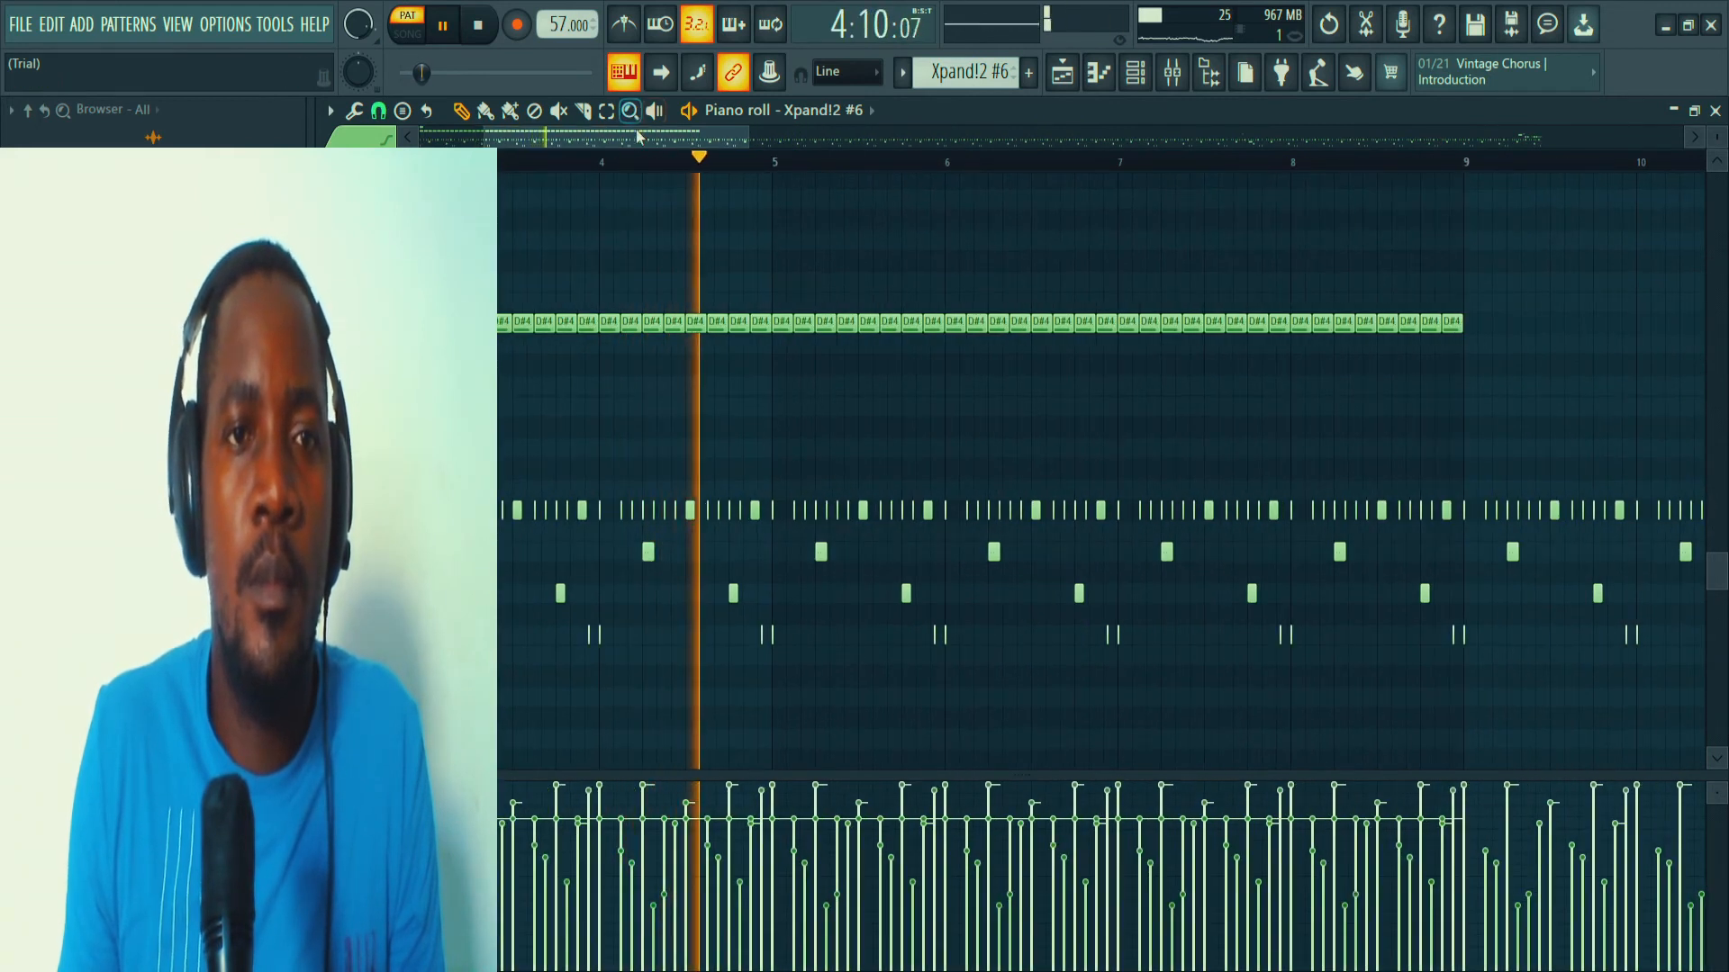
drag(310, 364, 454, 365)
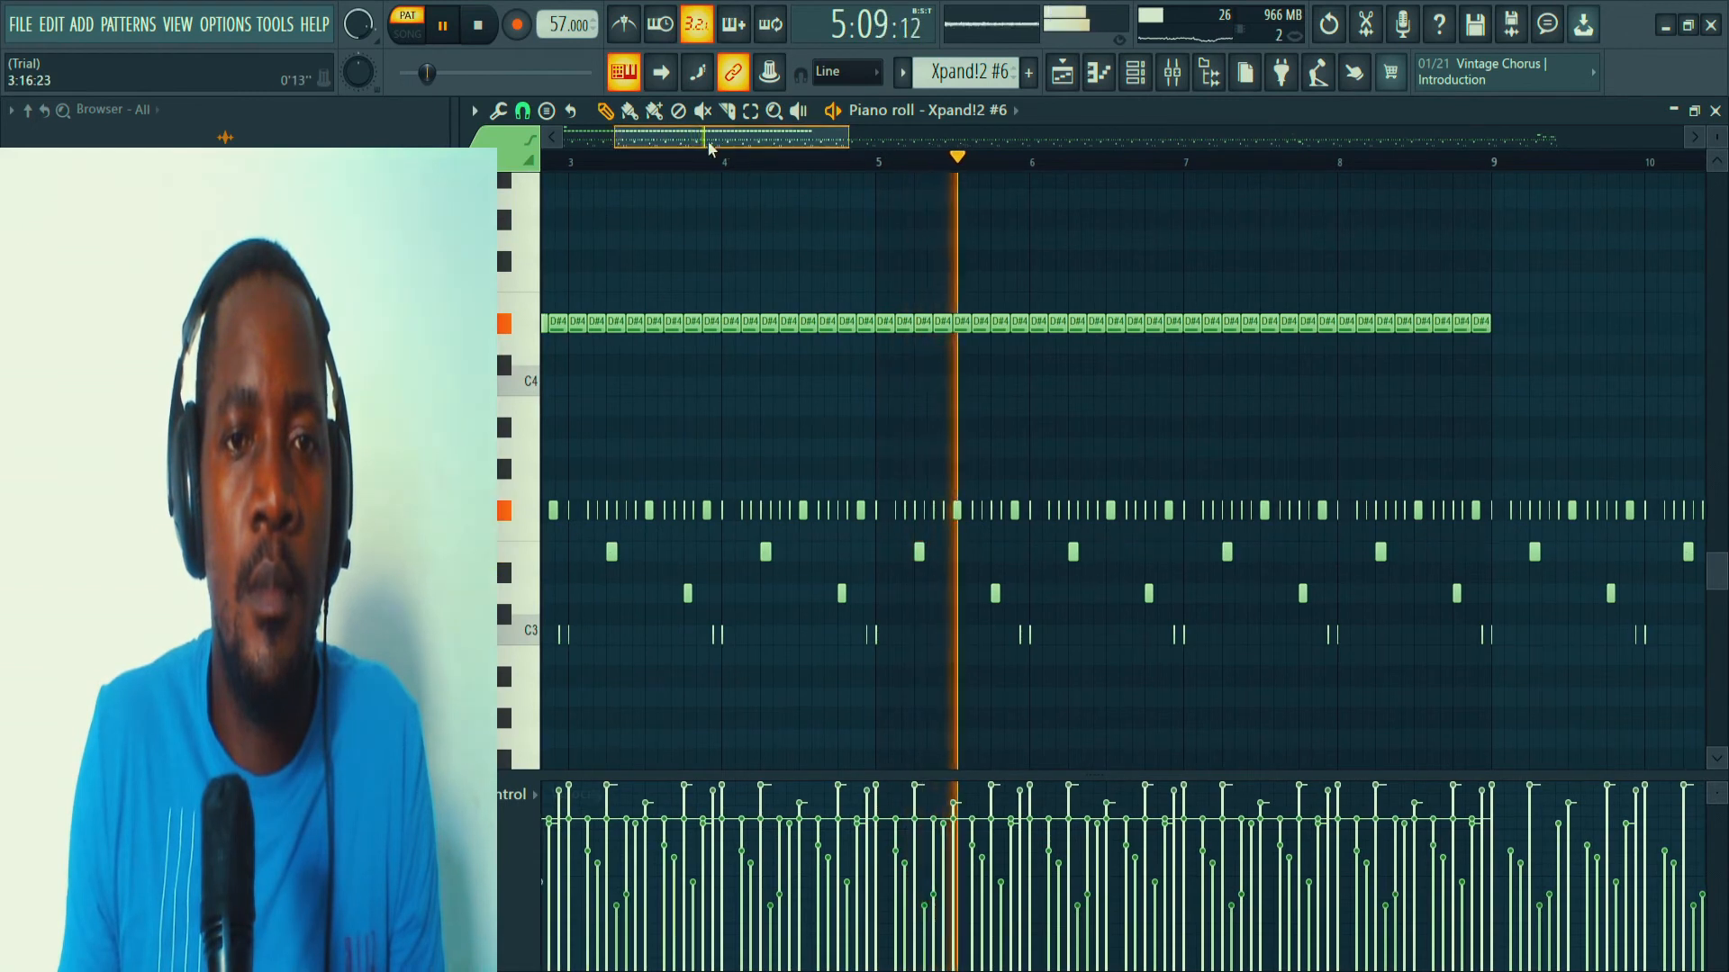
Bring the whole Xpand!2 #6 pattern into view in the piano roll, audition its ending from bar 32, and stop playback.
drag(708, 142, 610, 141)
scroll(623, 161, down, 4)
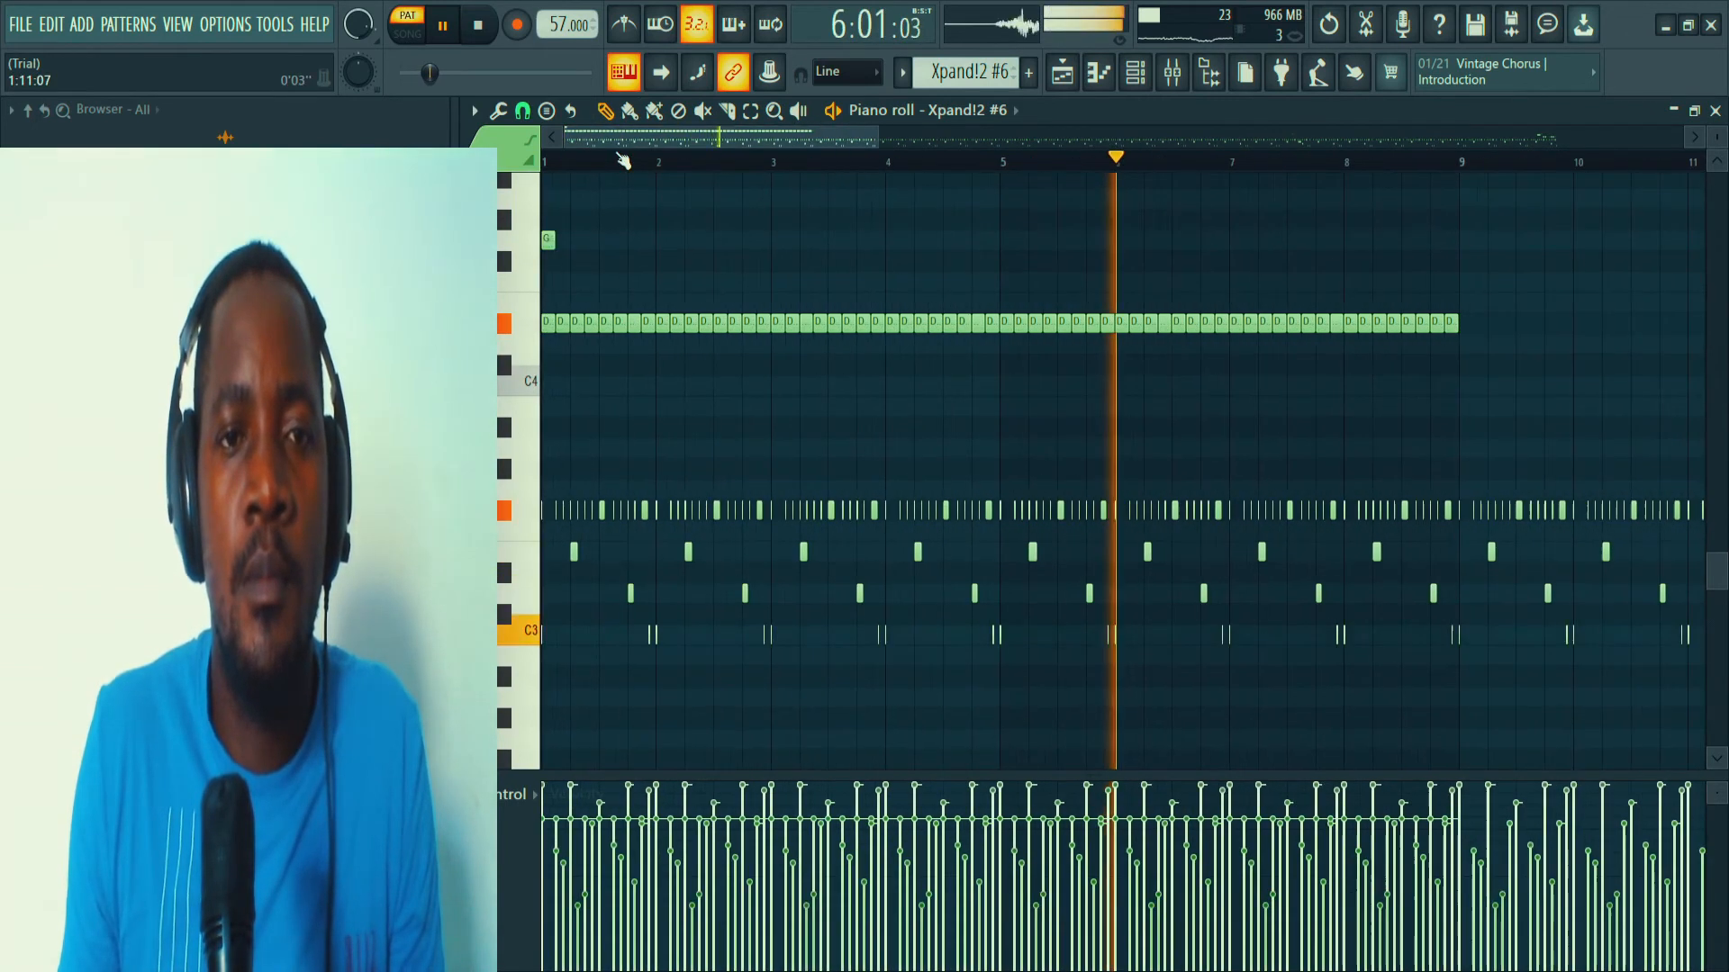
scroll(623, 160, down, 6)
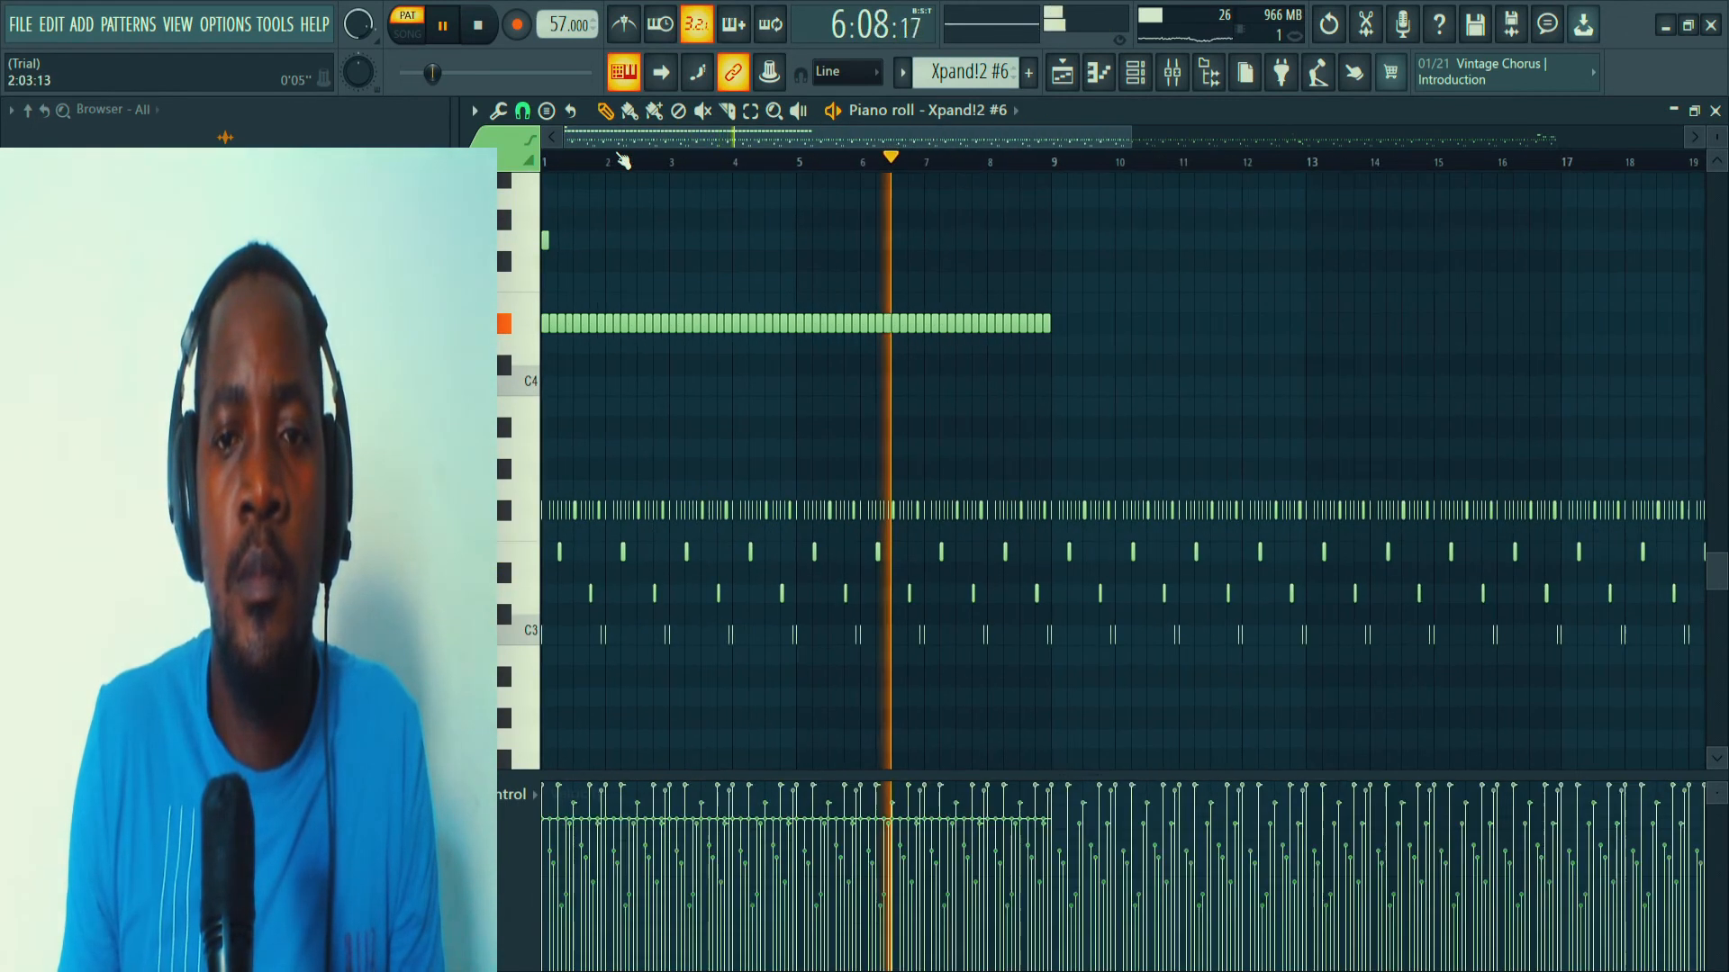
scroll(623, 161, down, 1)
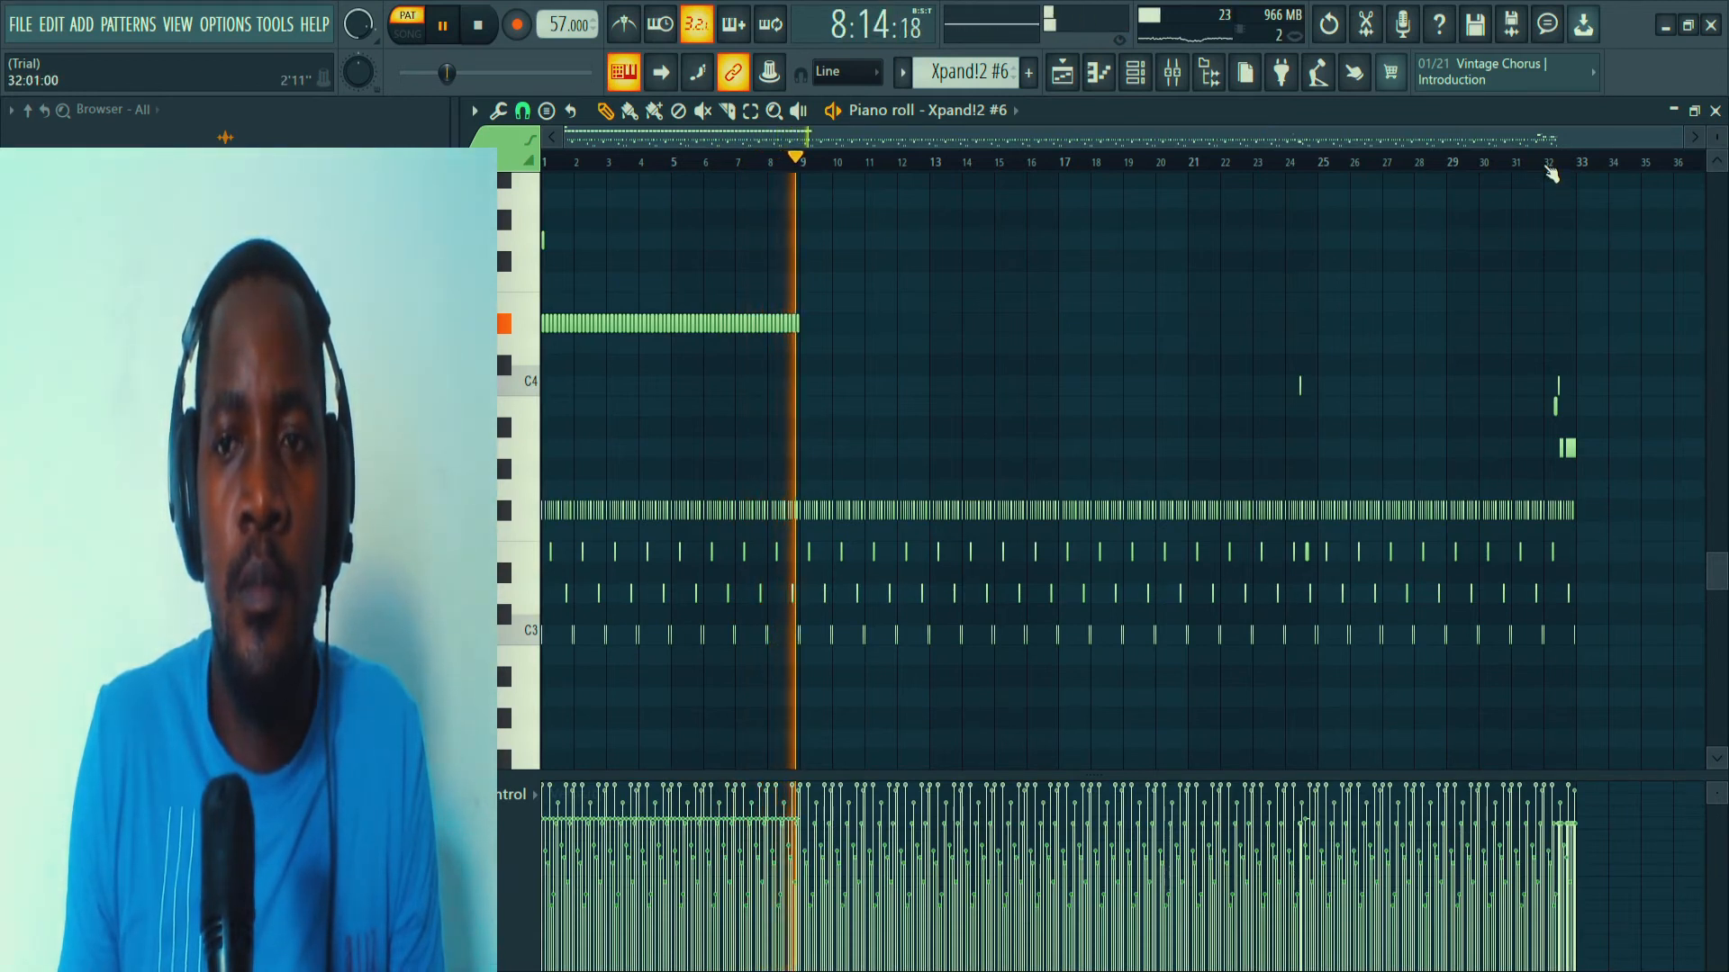
click(1547, 165)
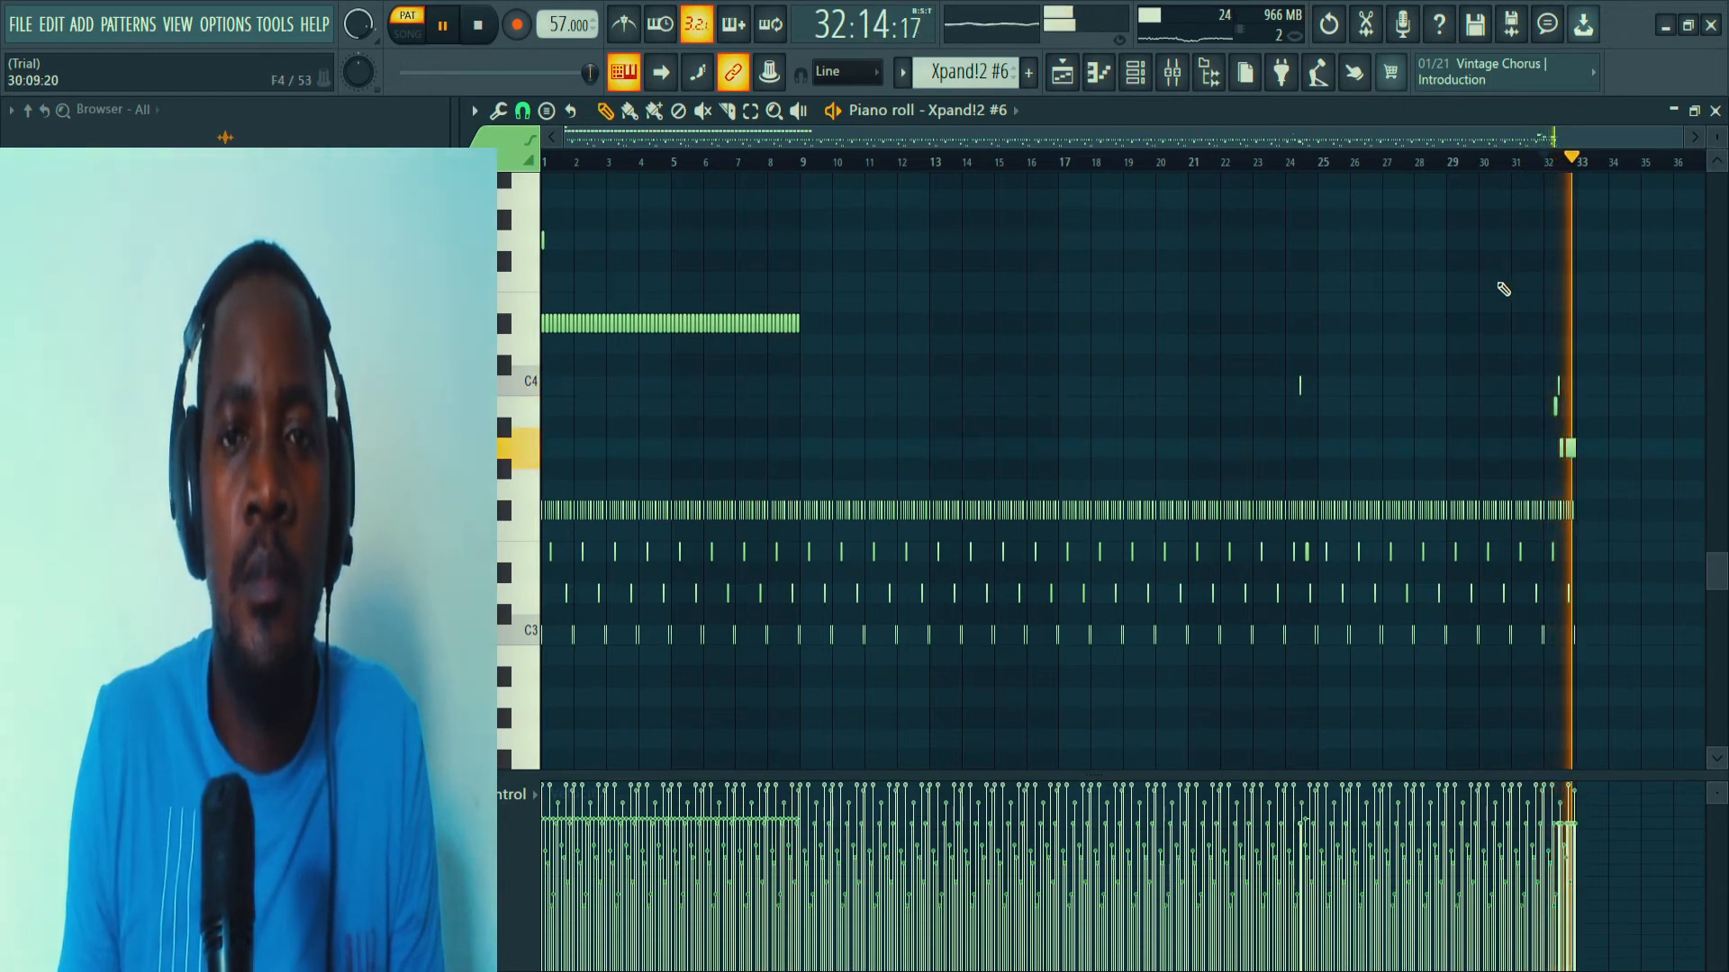
key(space)
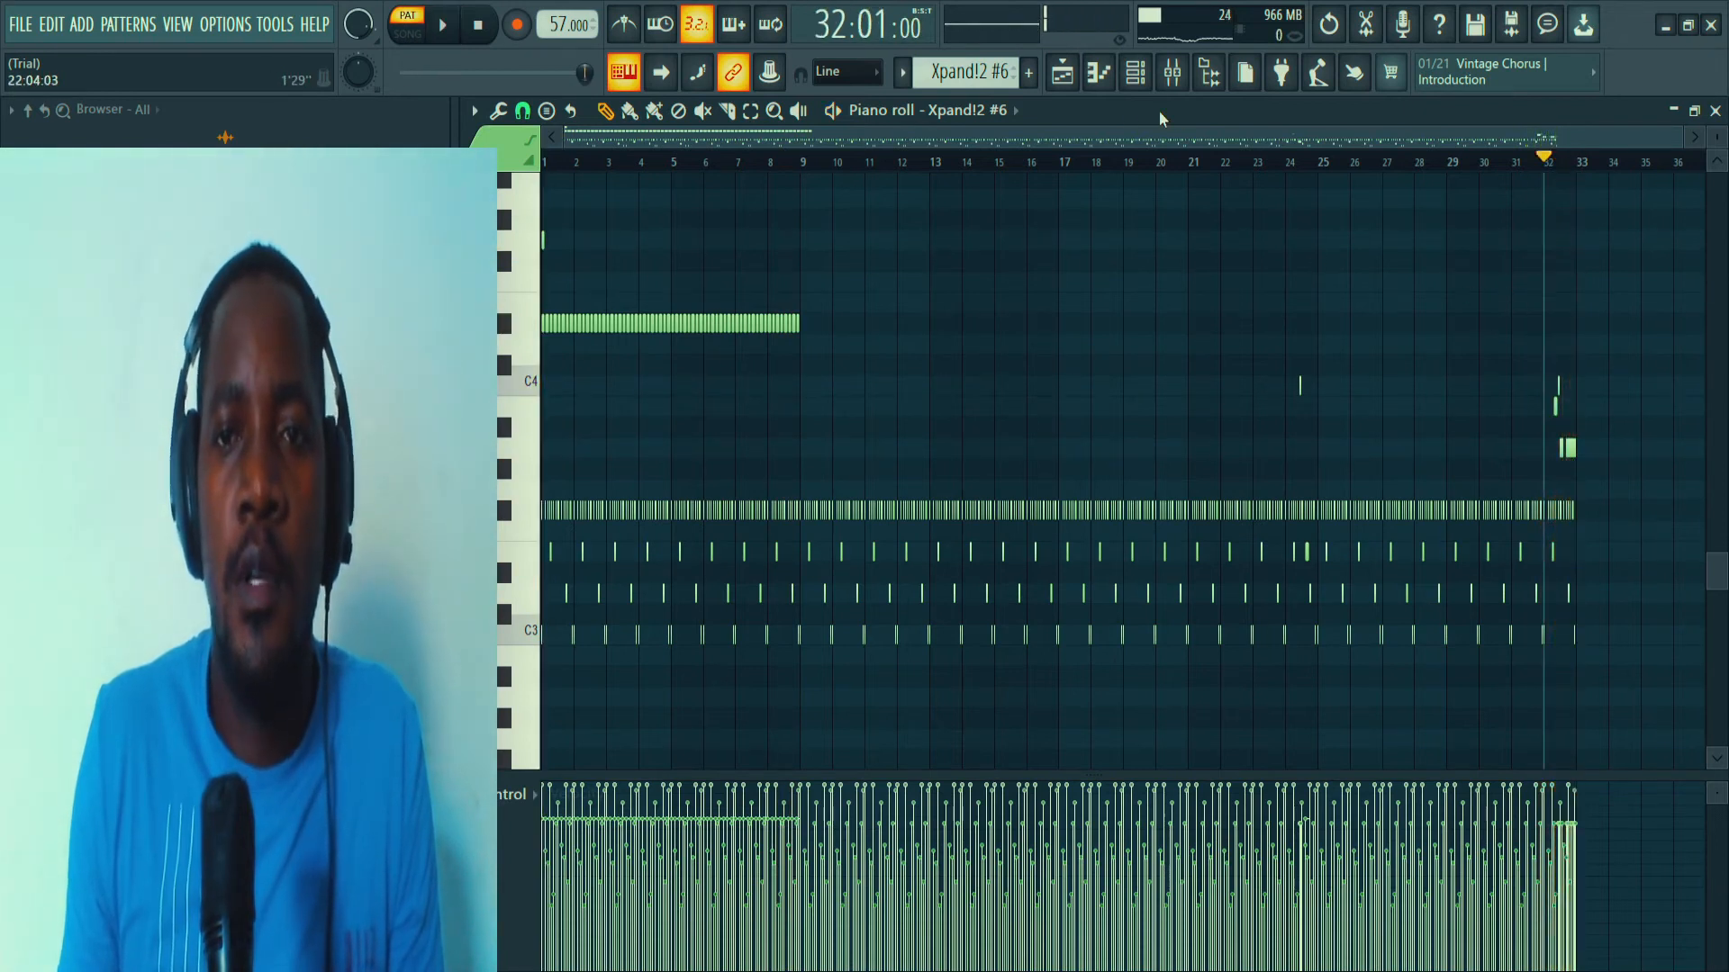
Select the Xpand!2 #7 pattern with its channel soloed, and open its notes in the piano roll with the playhead at bar 1.
click(1135, 72)
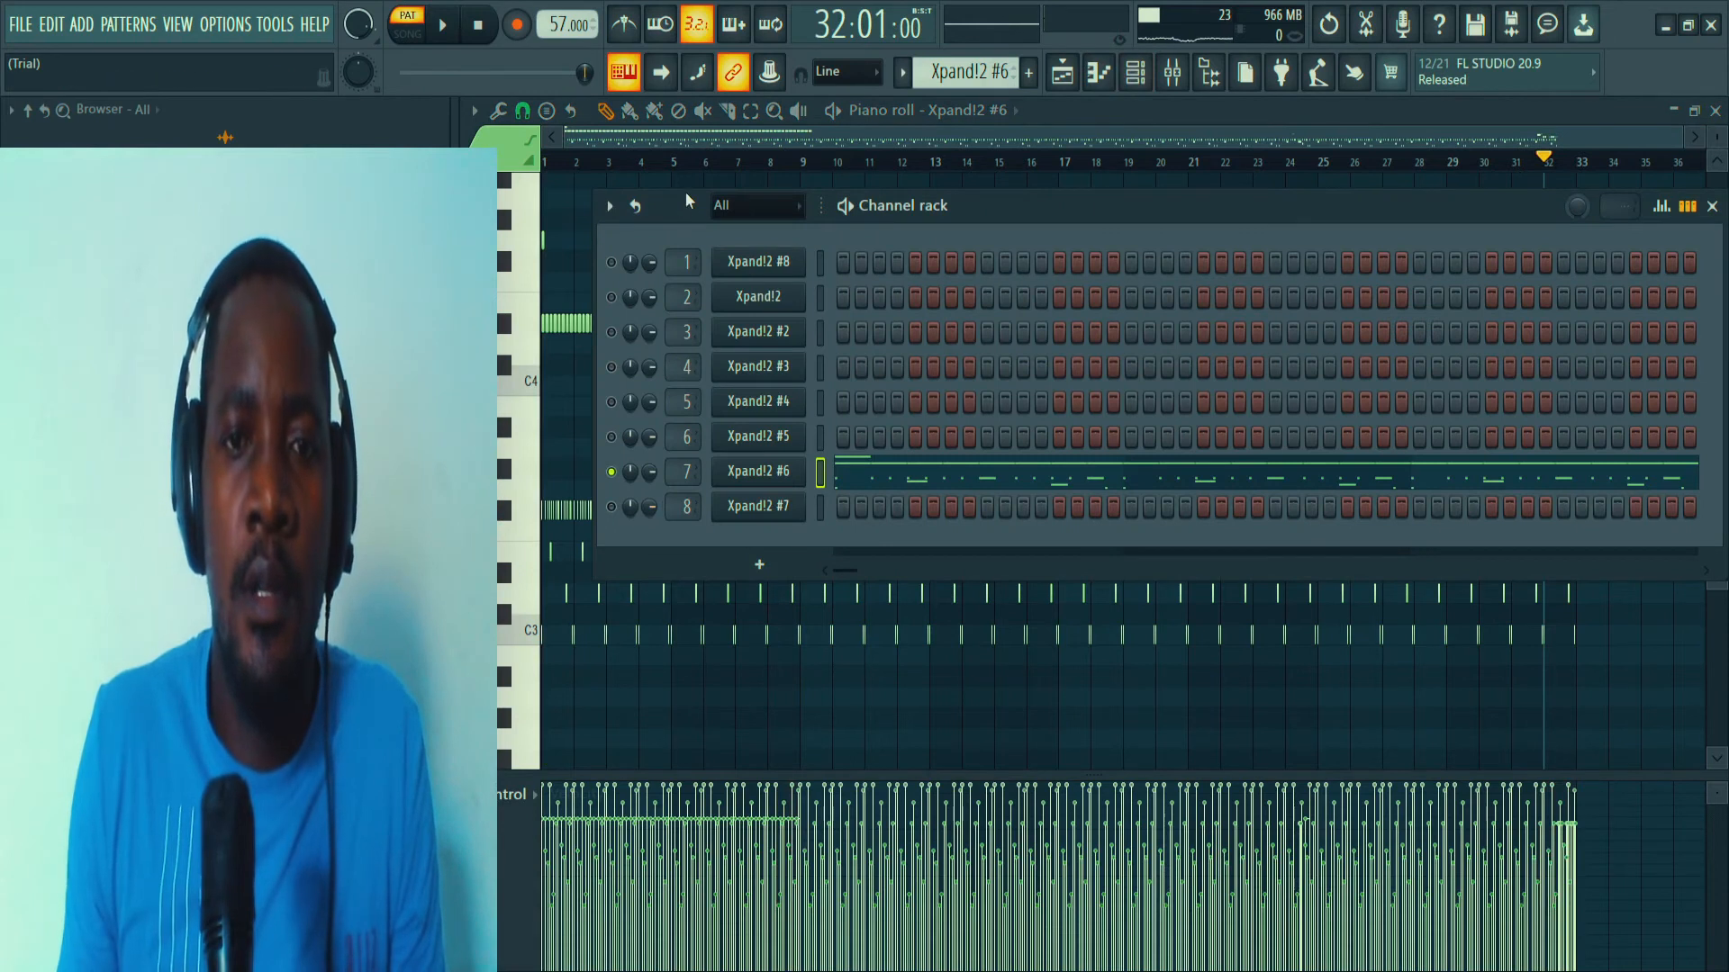
scroll(960, 72, down, 1)
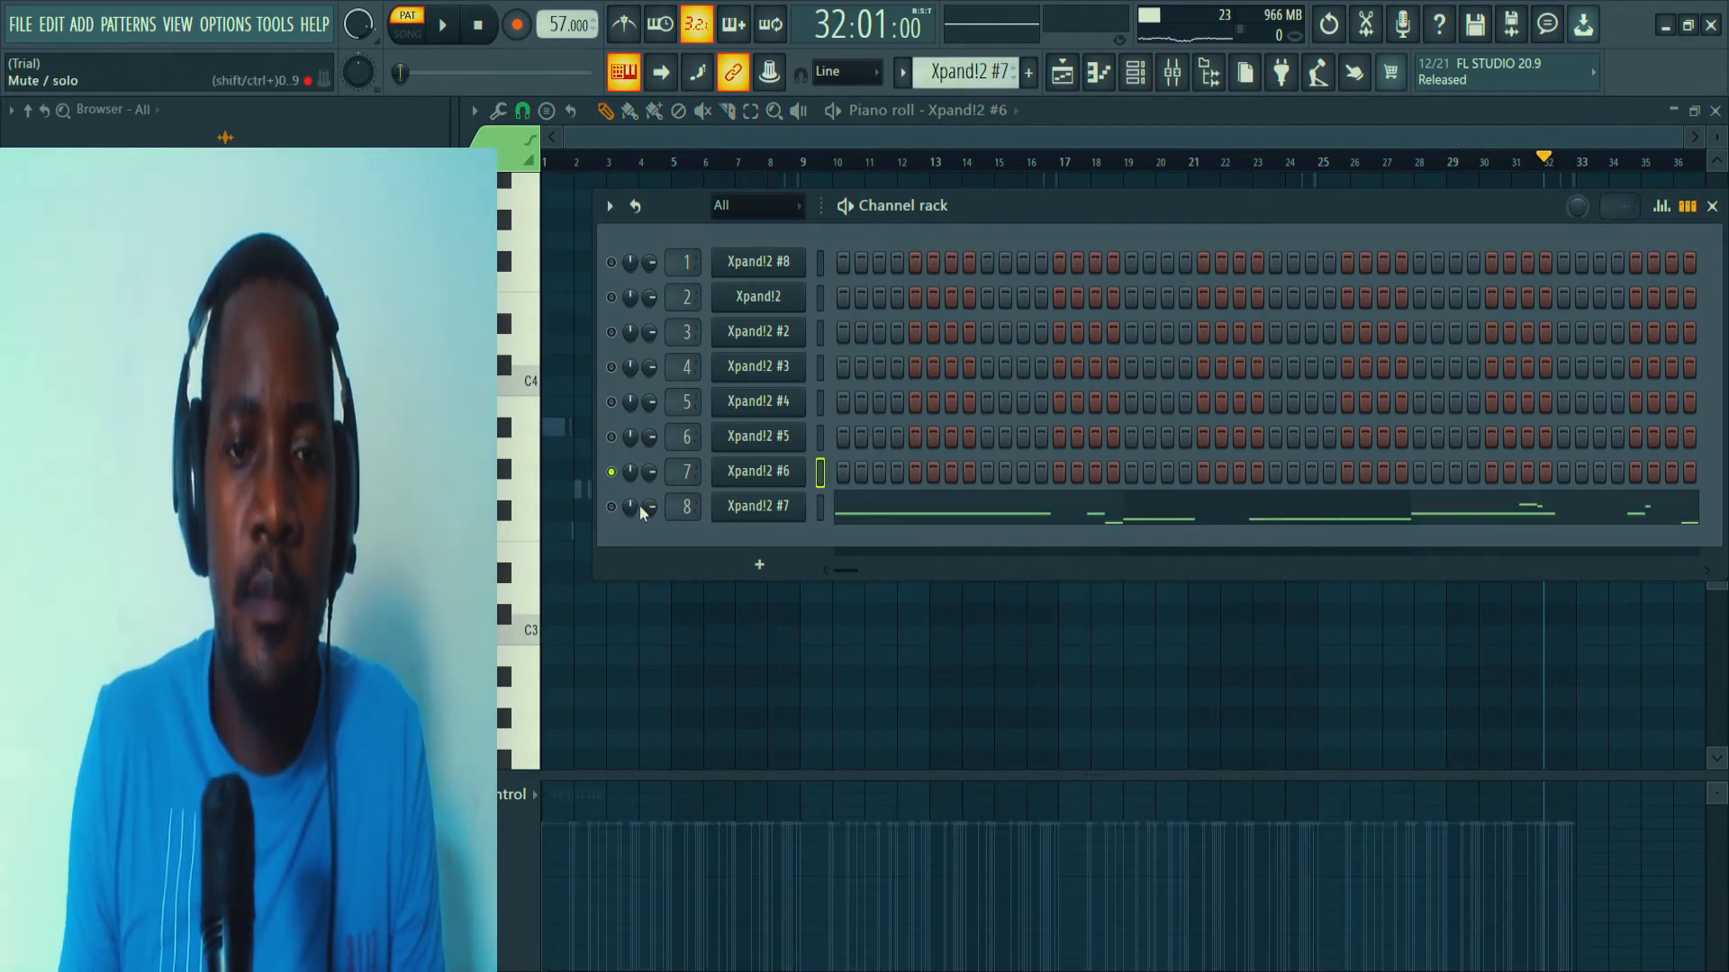
click(852, 513)
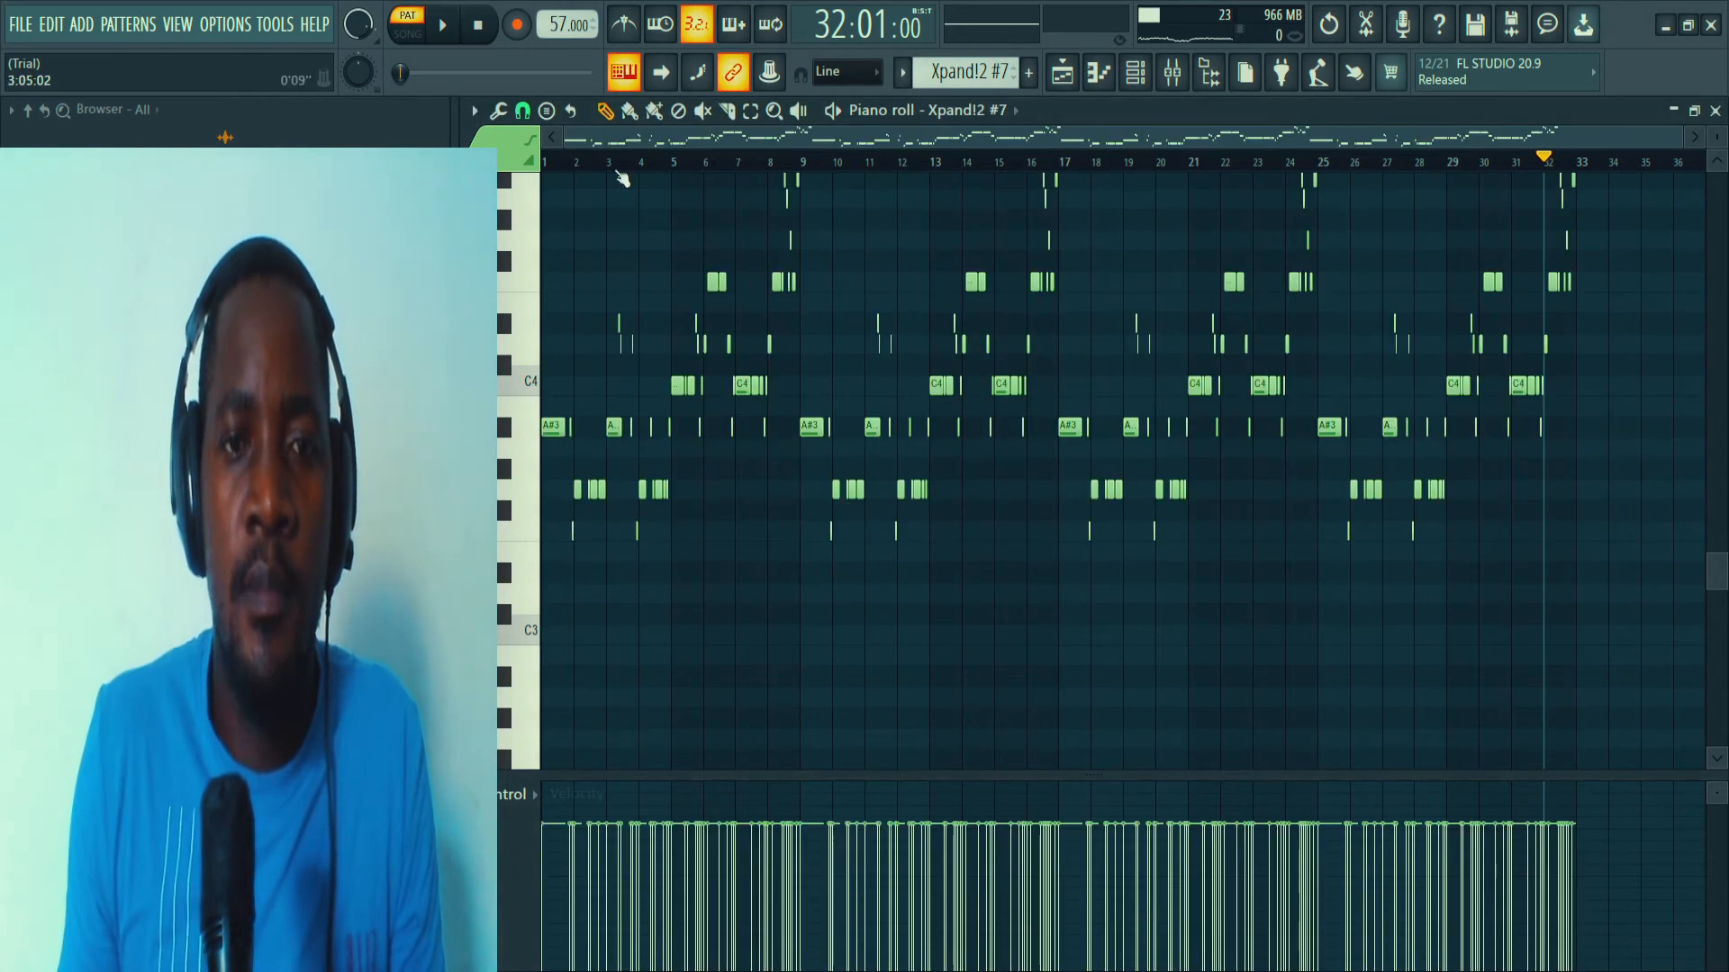
drag(584, 155, 507, 161)
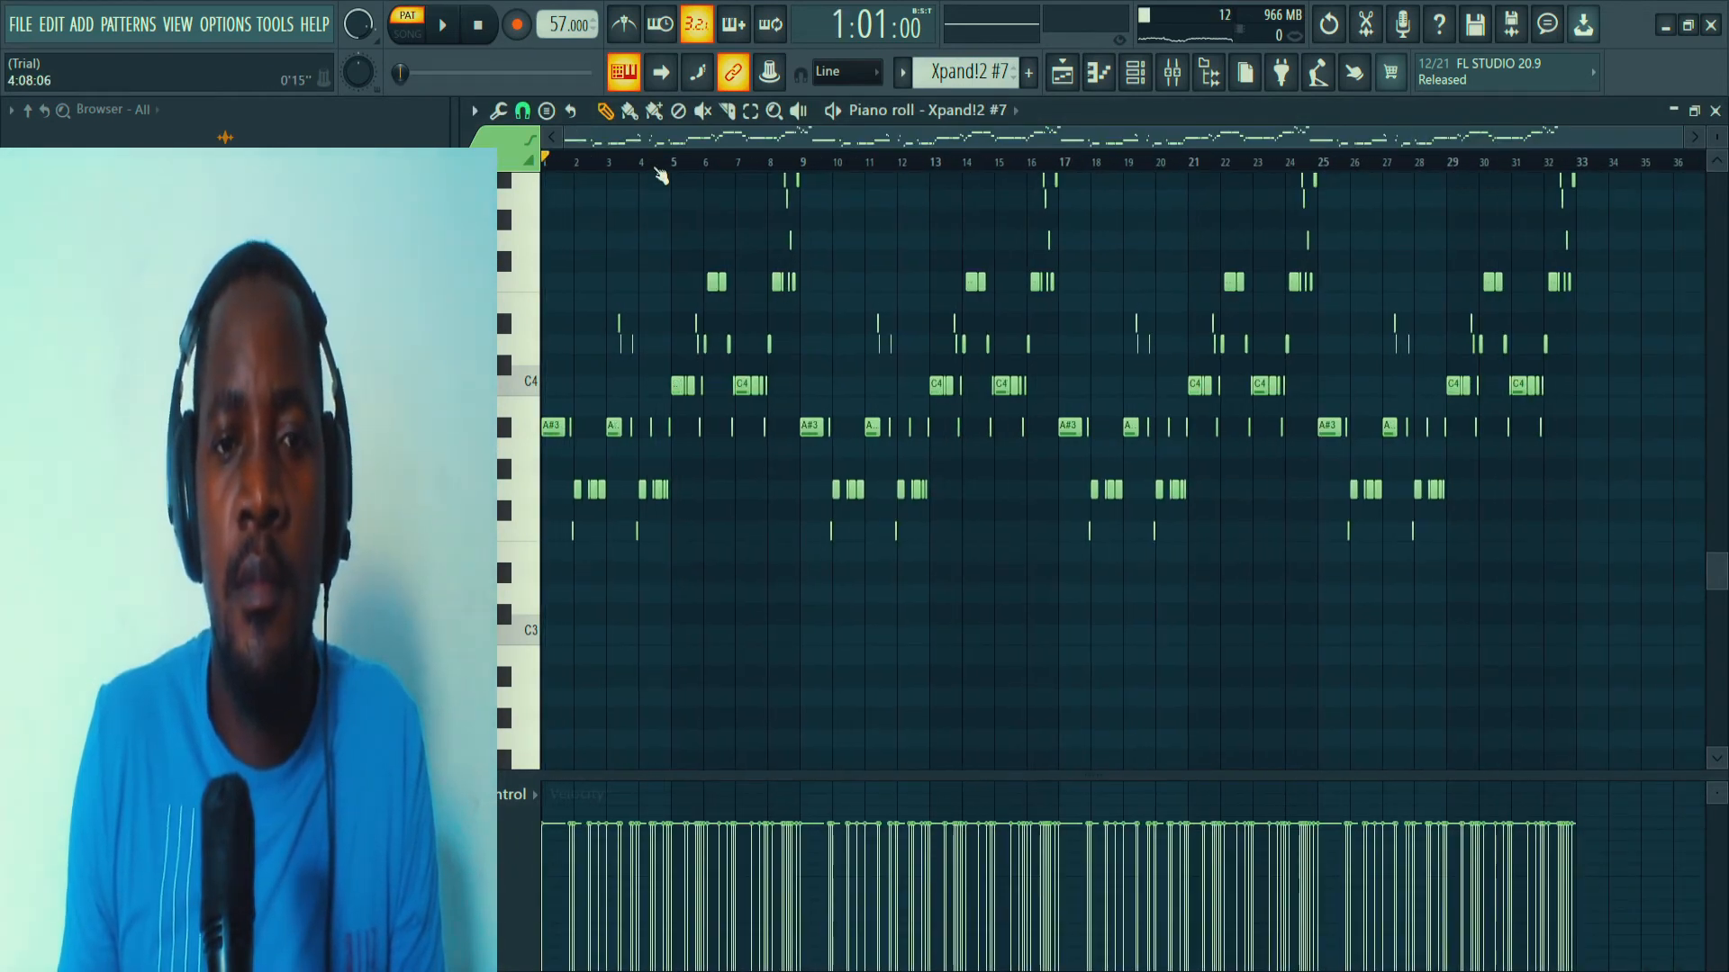
Inspect the preset loaded in the Xpand!2 #7 instrument and close its window.
click(1137, 72)
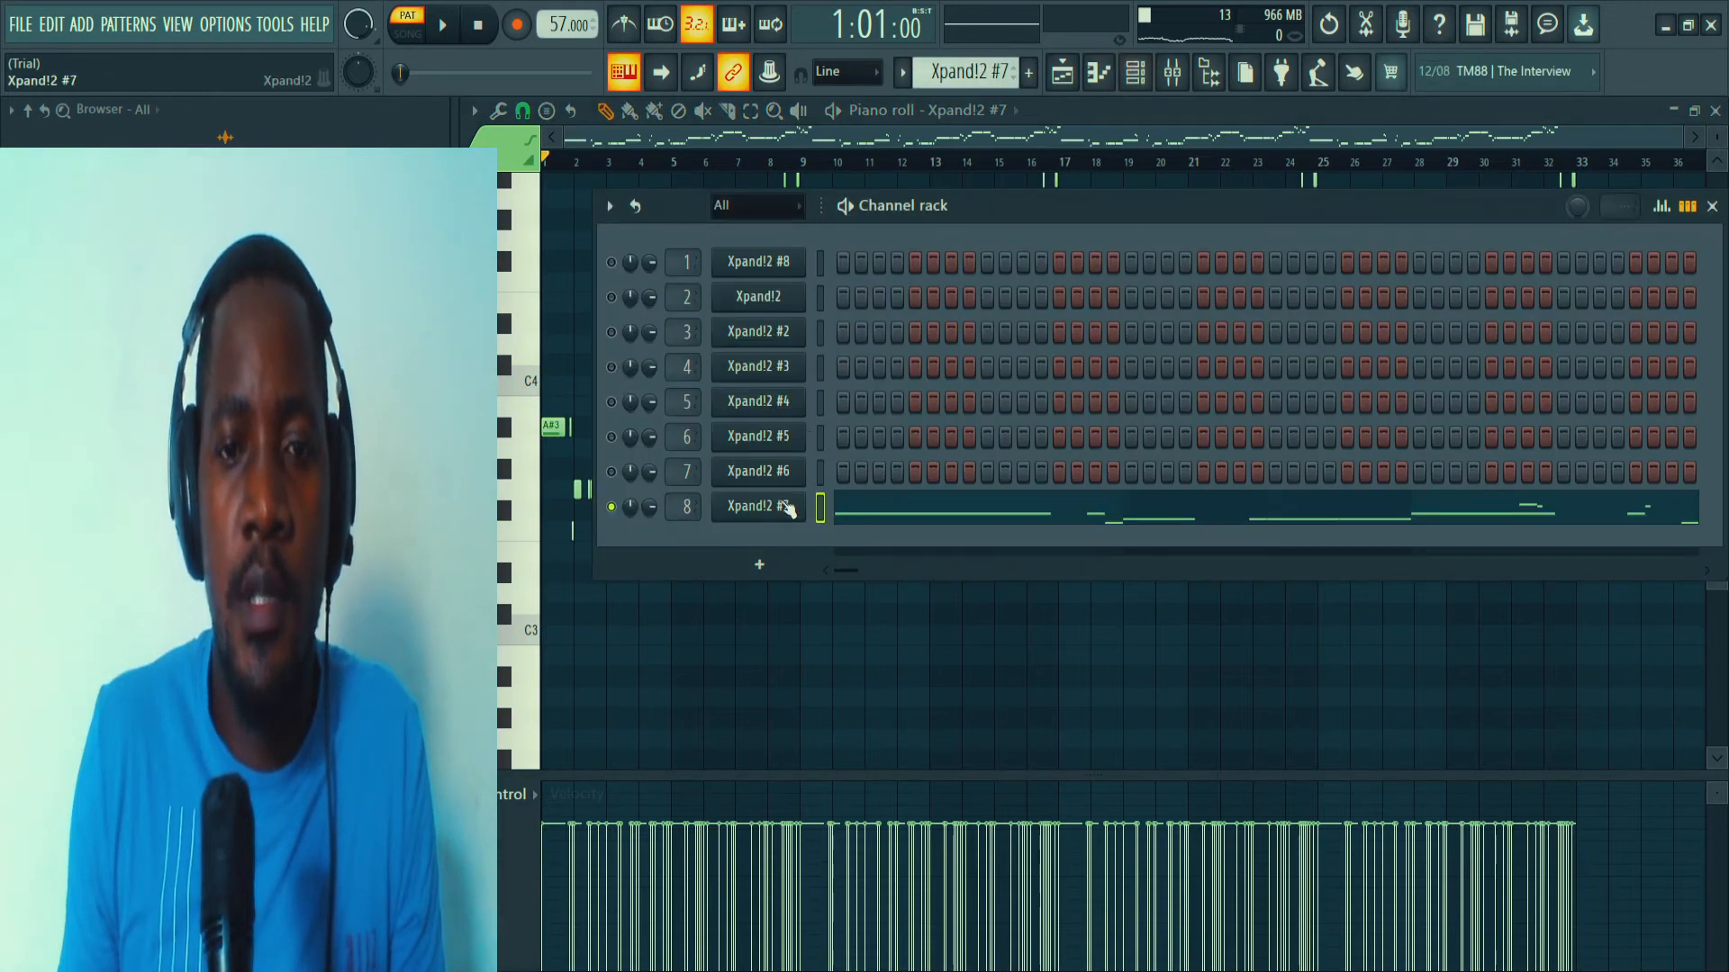
click(758, 506)
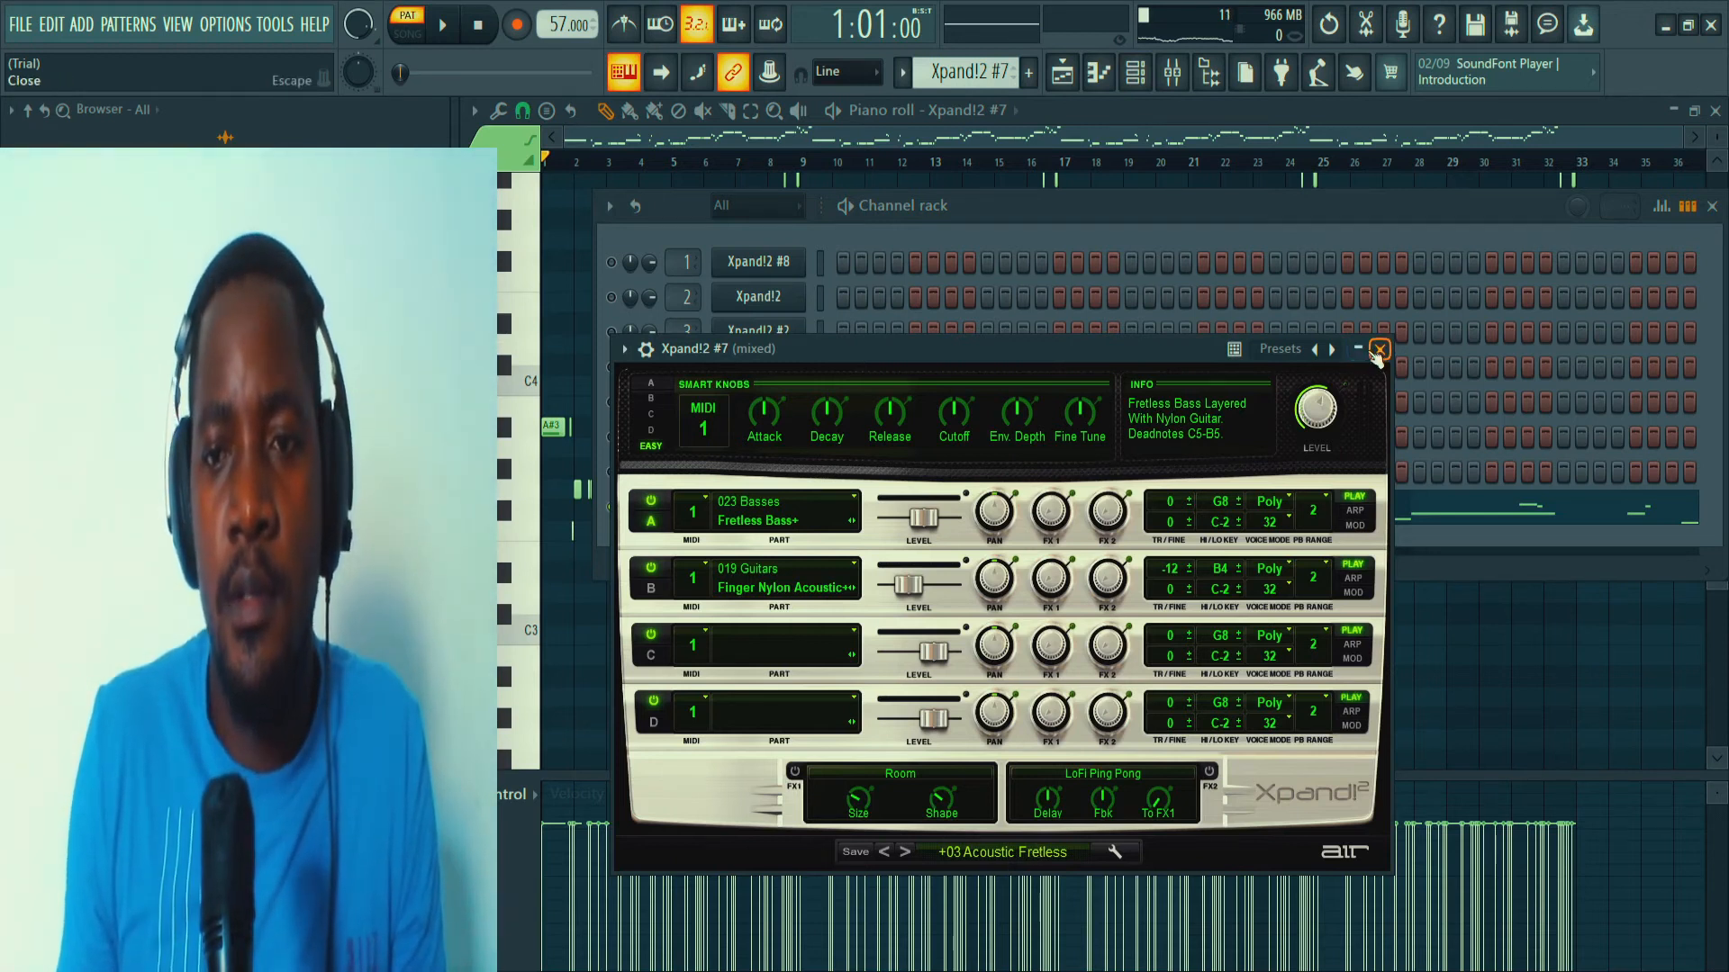
click(1379, 350)
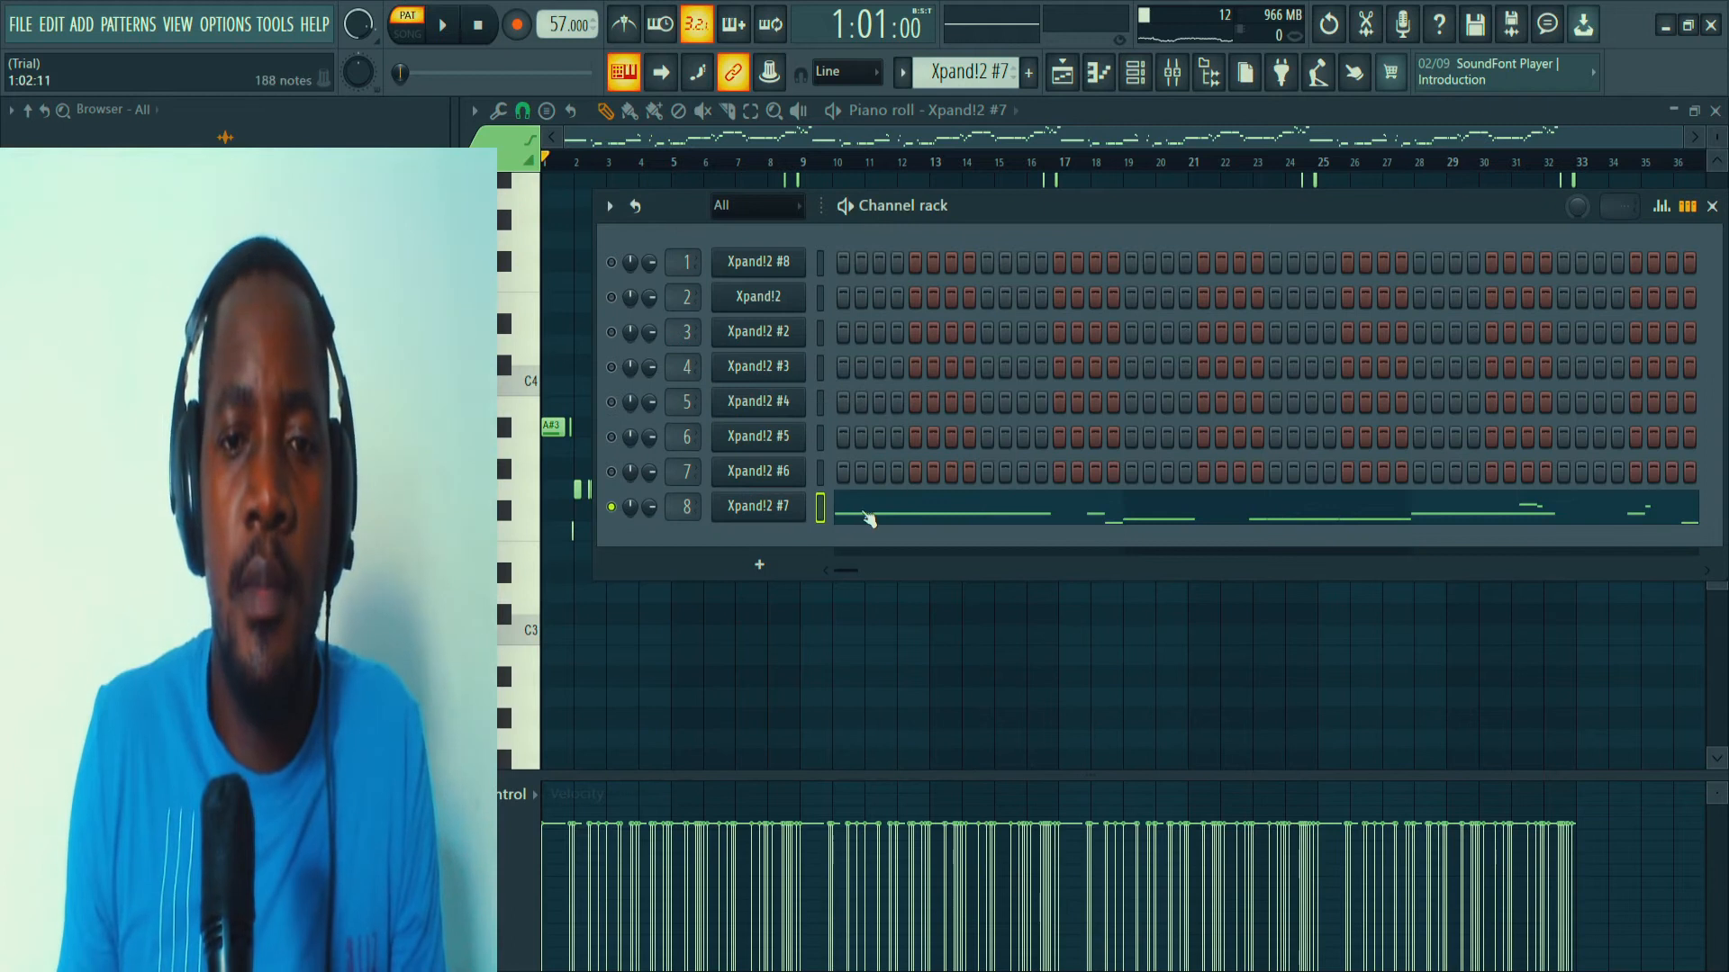
Play the Xpand!2 #7 pattern while examining its bass notes in the piano roll, and stop playback.
click(869, 518)
key(space)
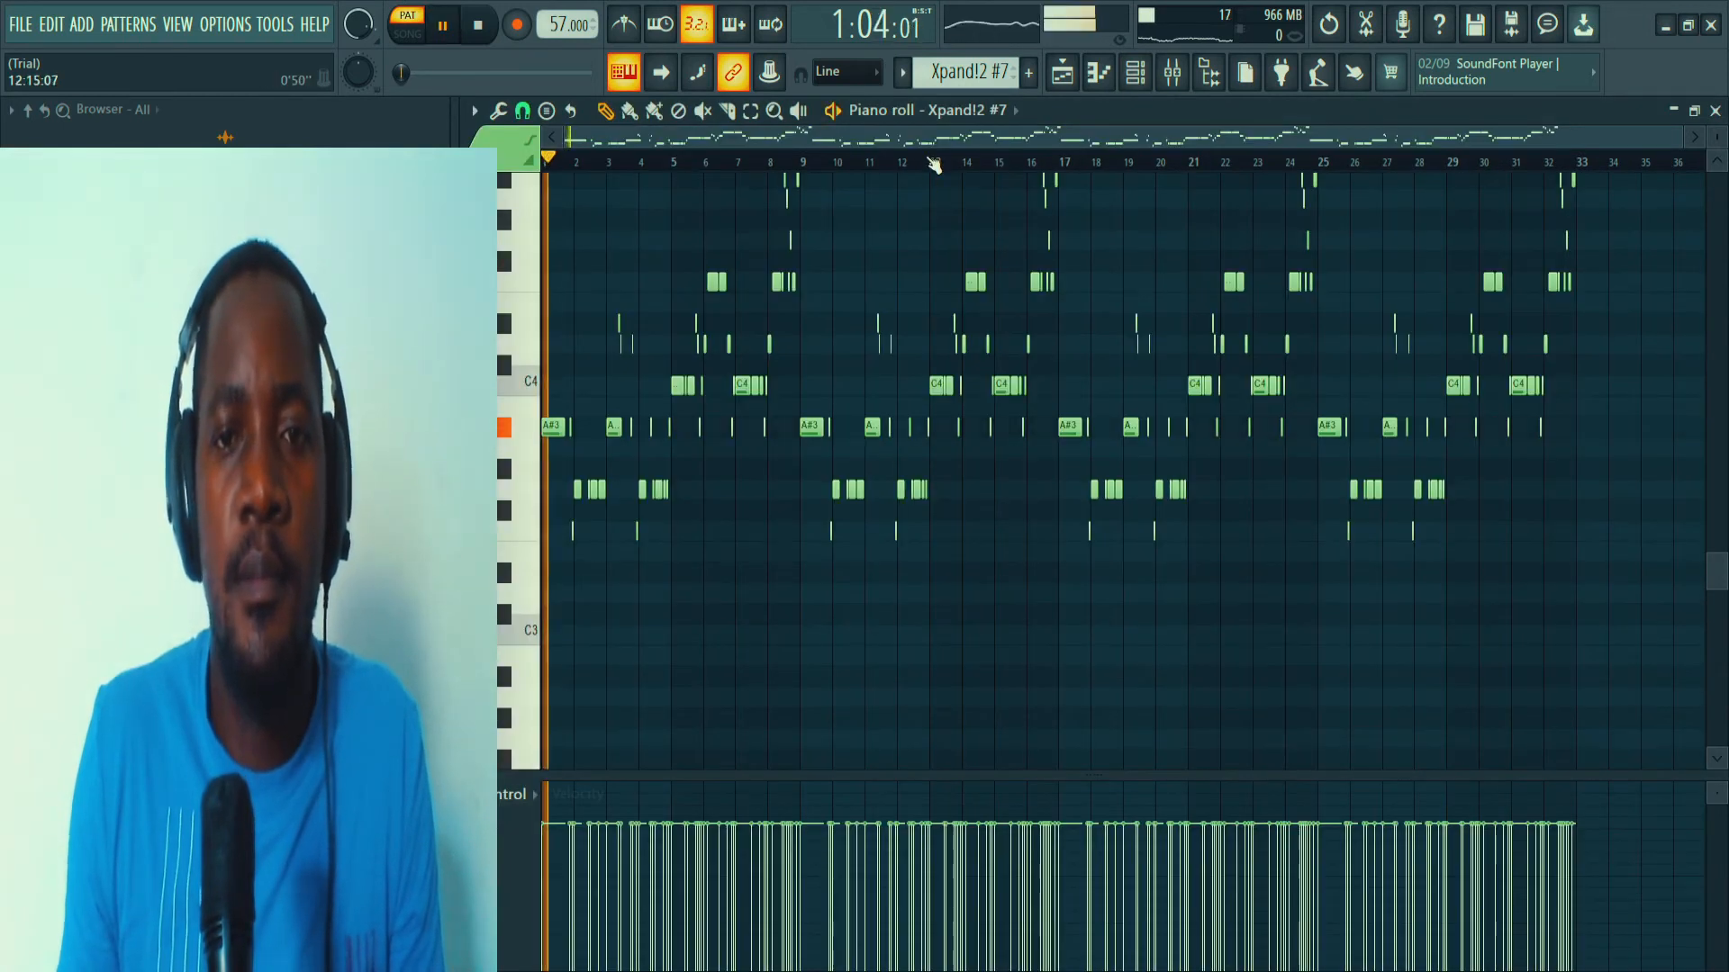
scroll(941, 310, up, 1)
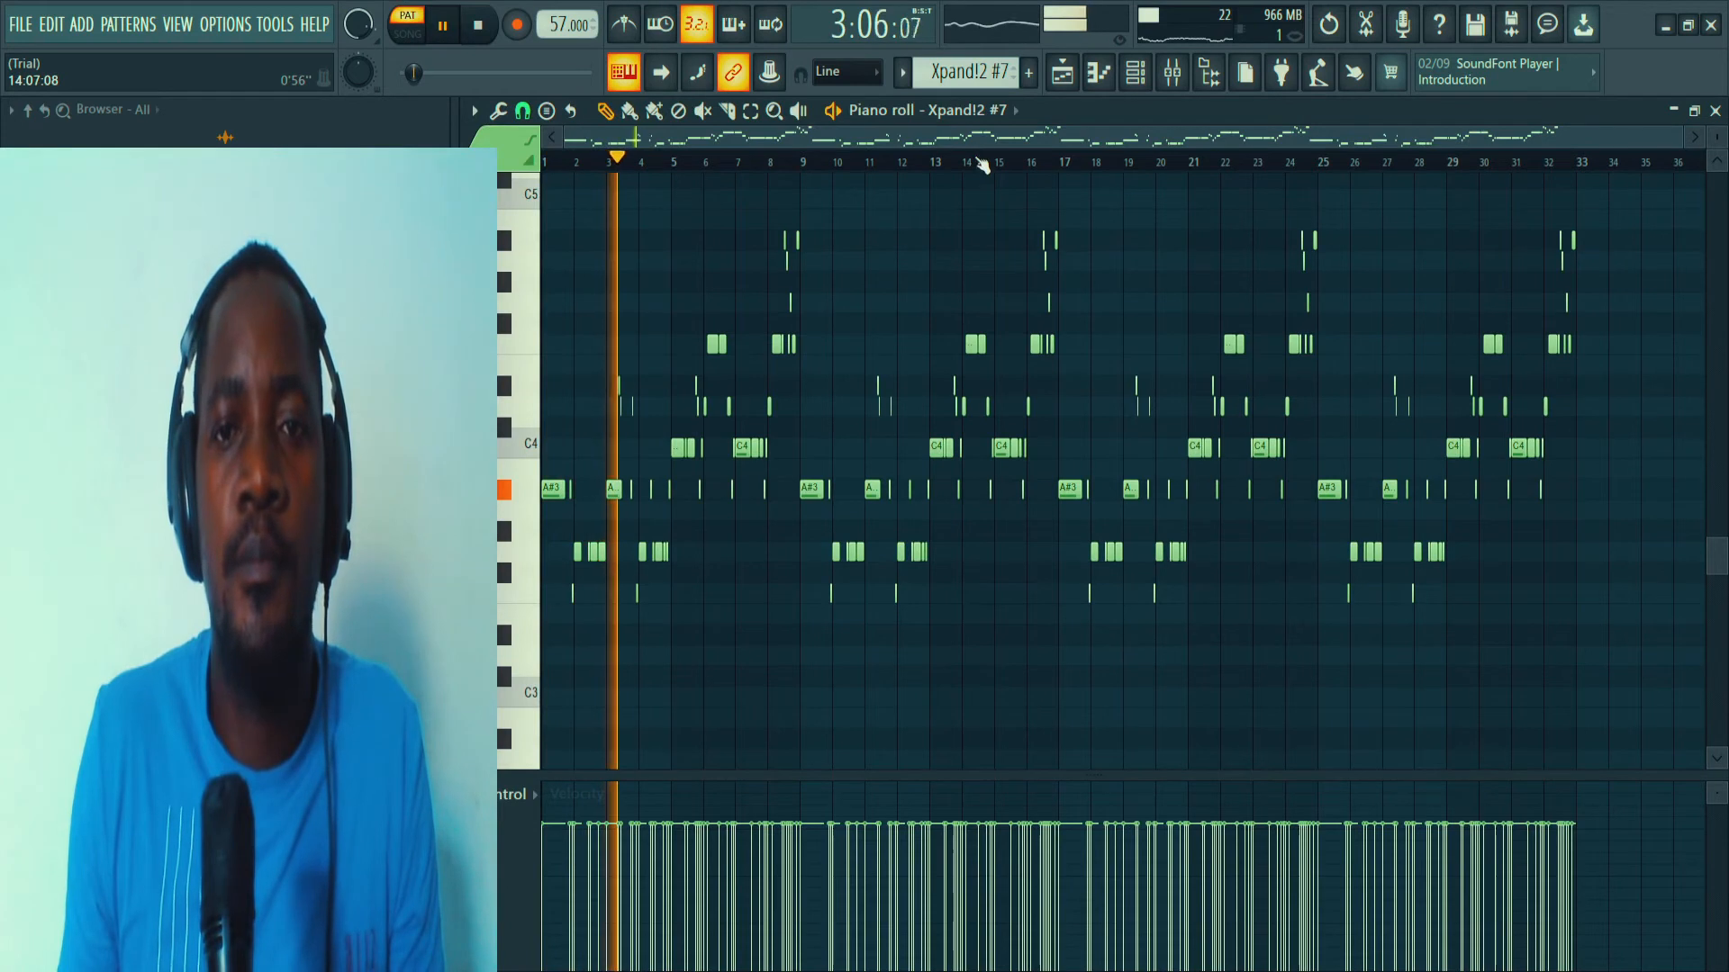
scroll(980, 165, up, 2)
drag(964, 140, 900, 143)
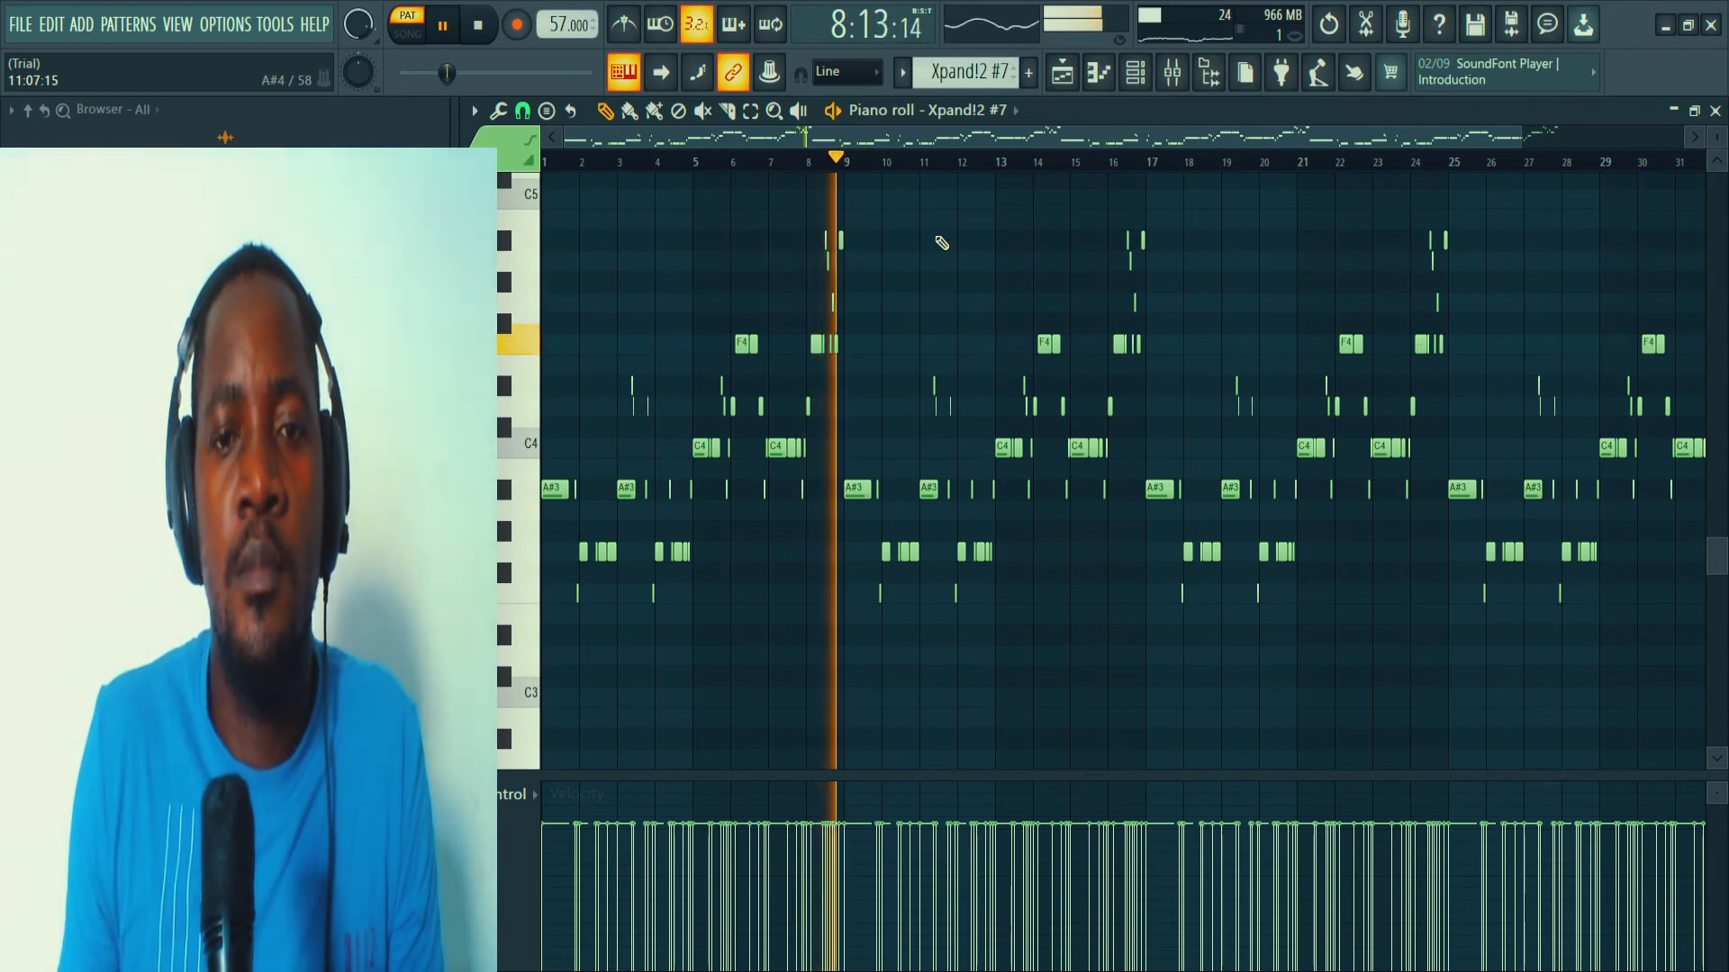
key(space)
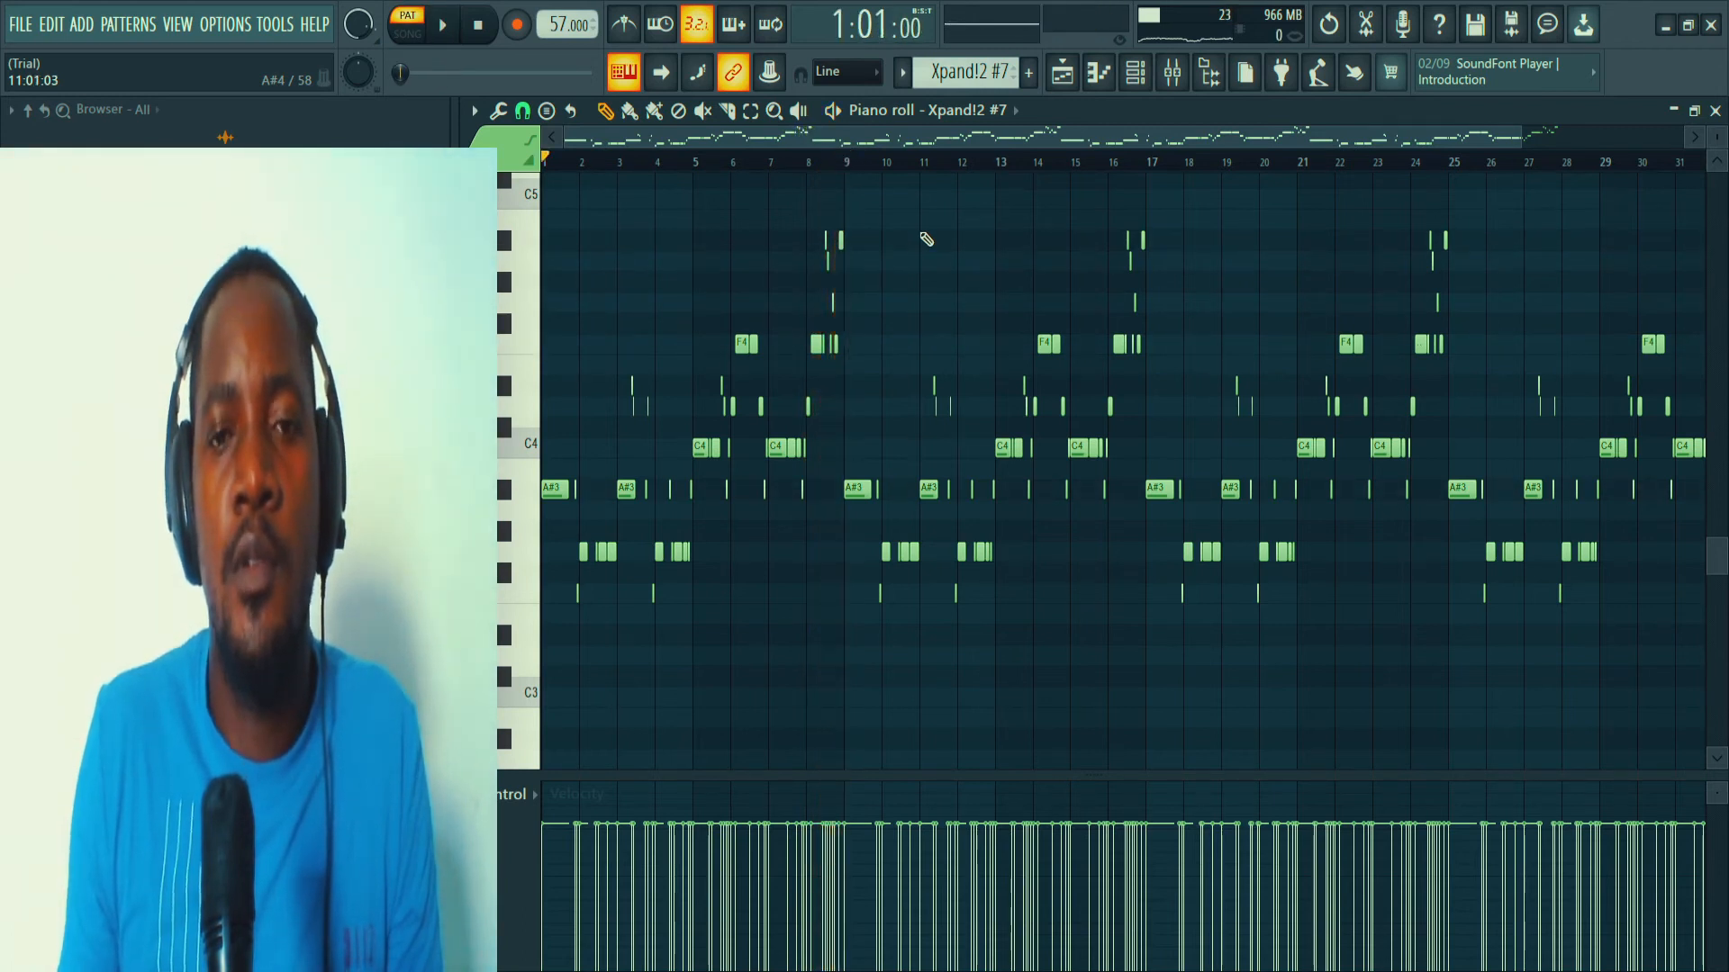
Return to the playlist arrangement and inspect the levels, panning and effects in the mixer.
click(1134, 72)
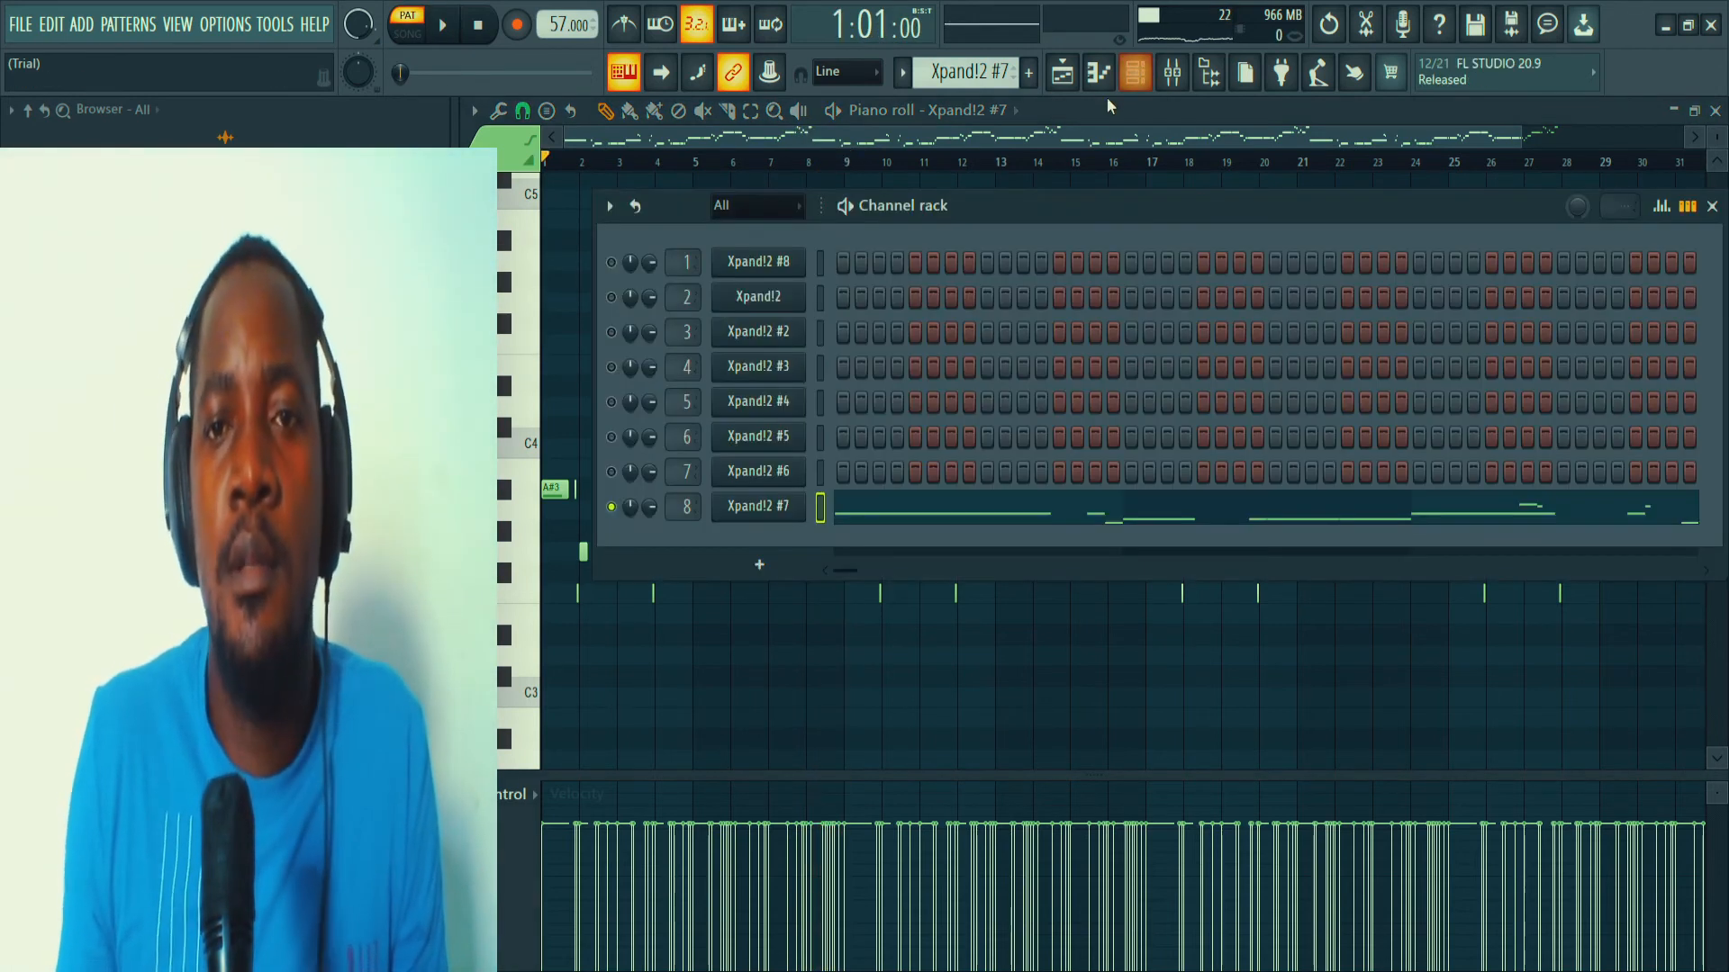
click(1063, 72)
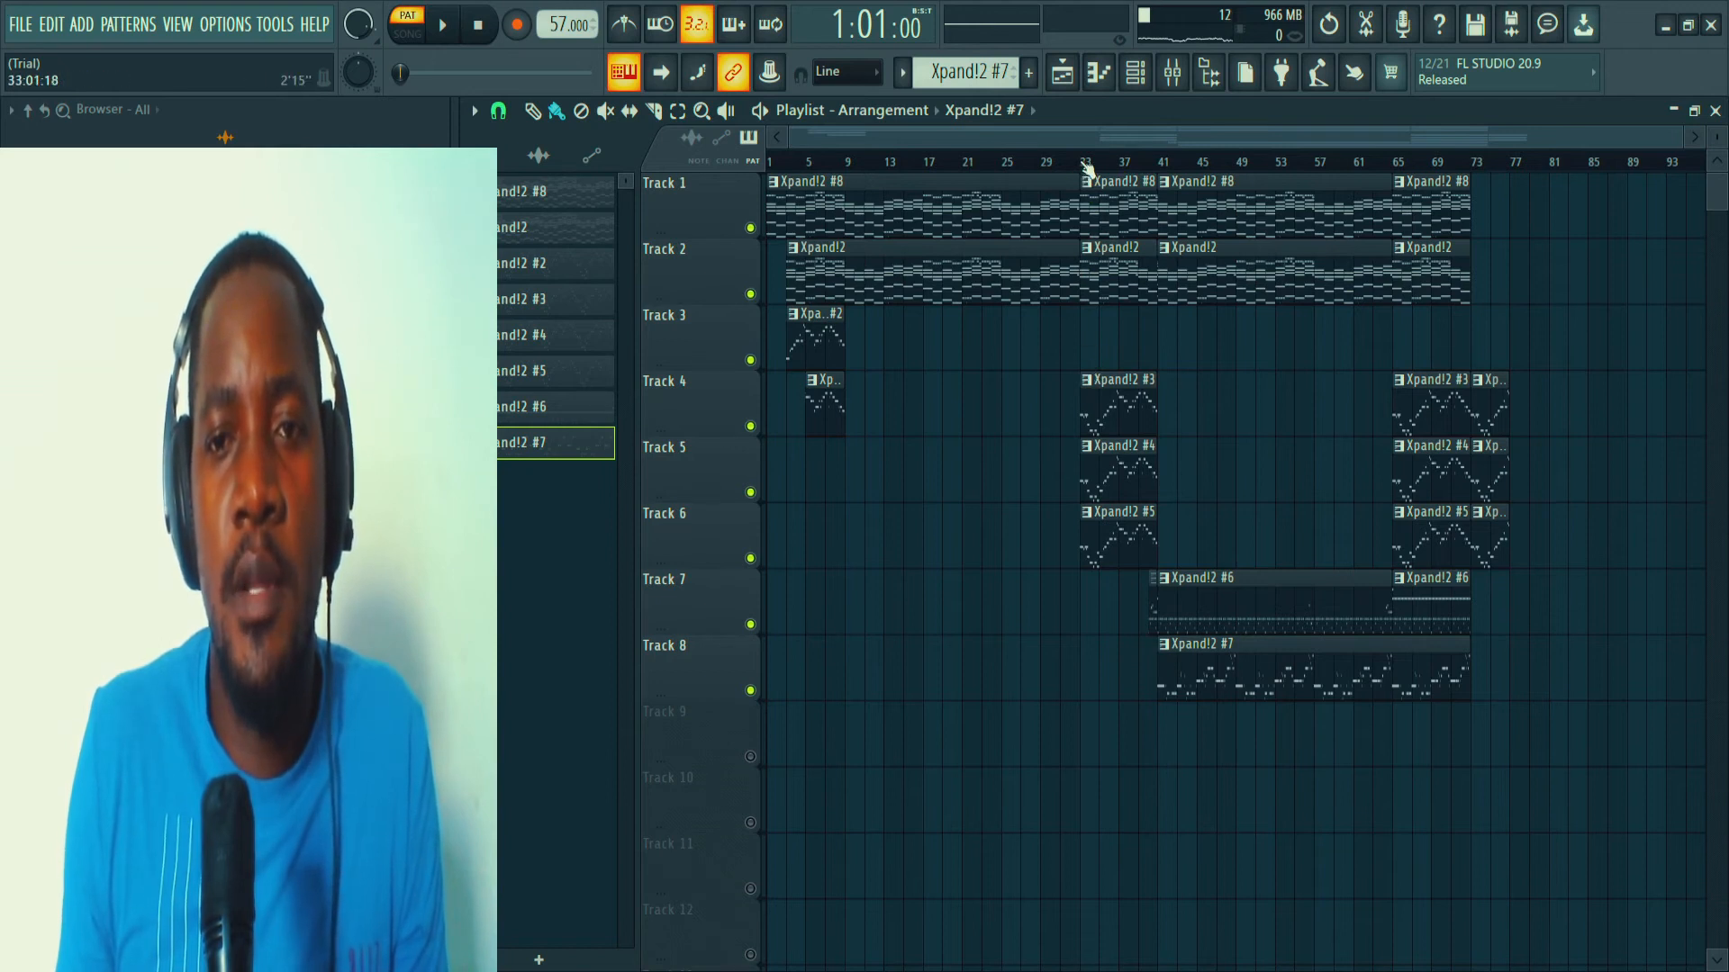
click(1185, 77)
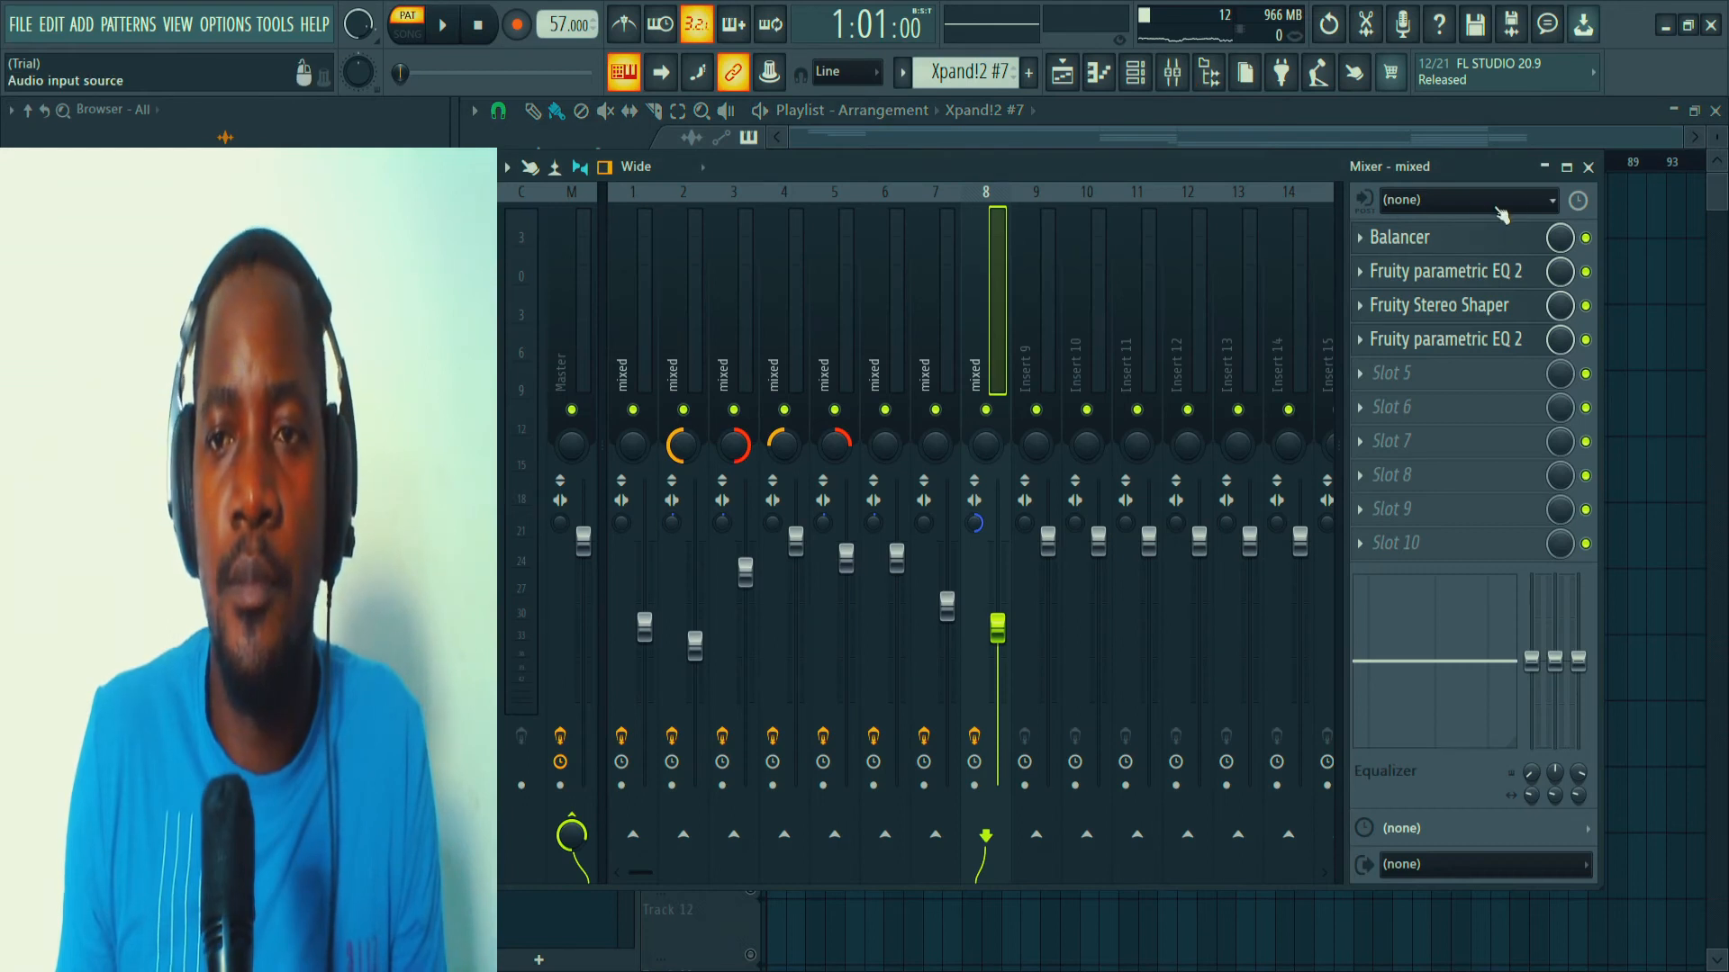
click(1588, 169)
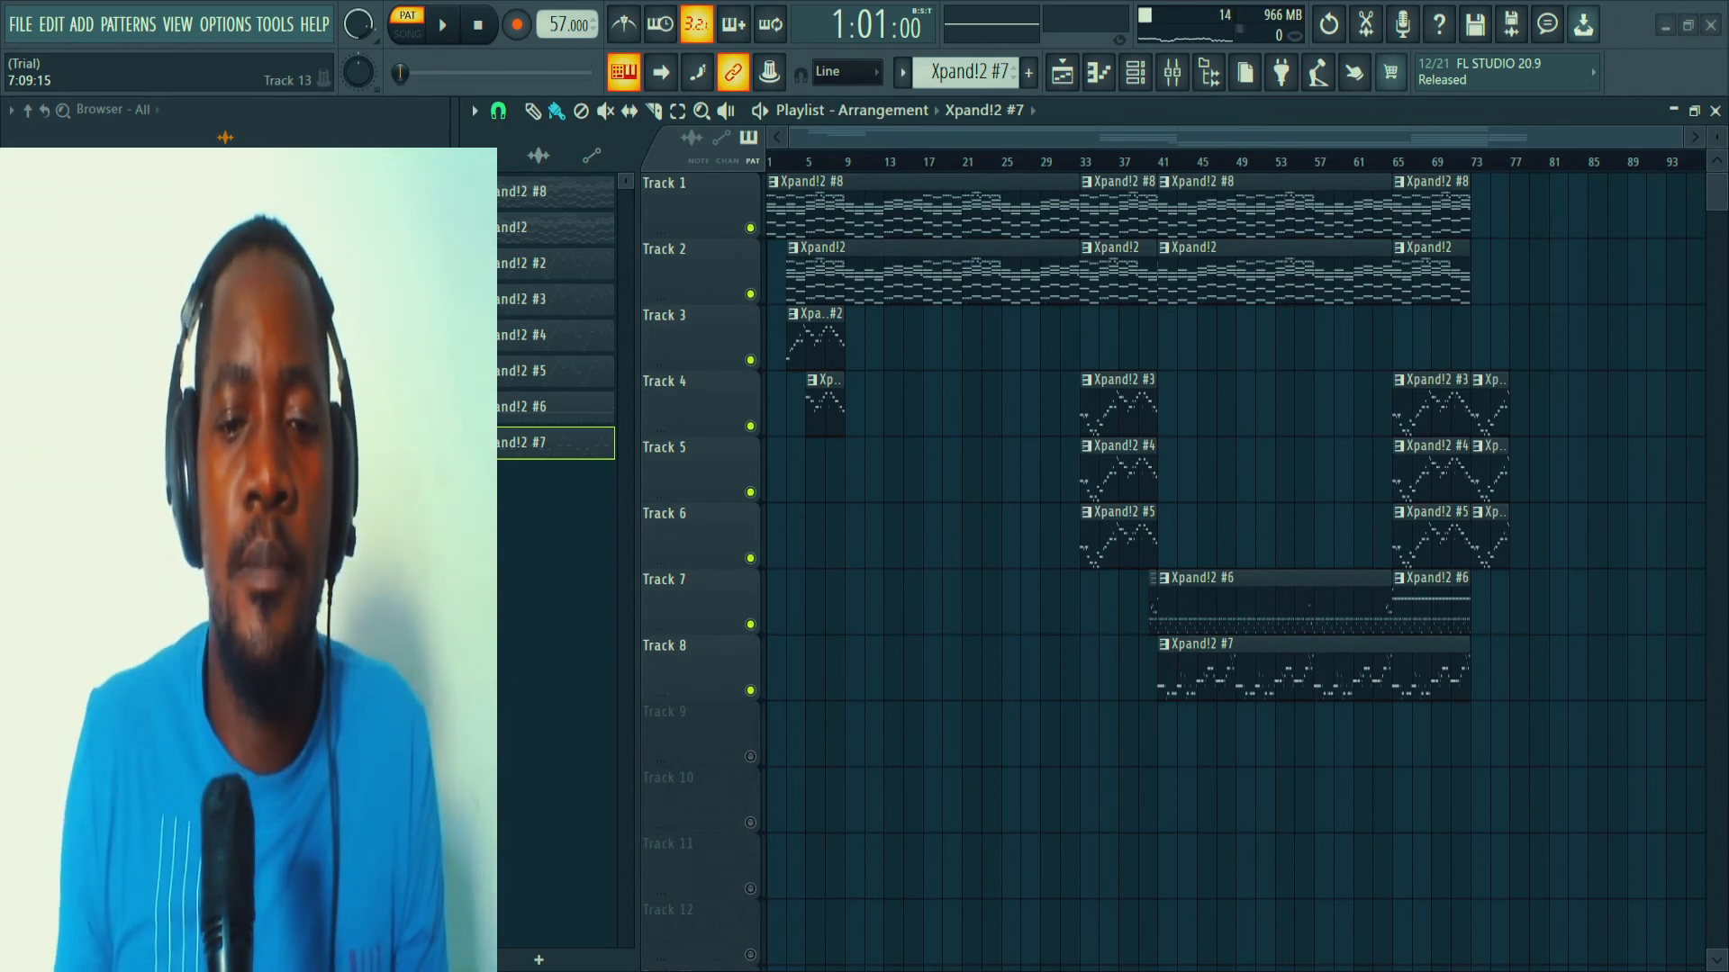
Re-enable all Xpand!2 channels and play the full arrangement from bar 1 in song mode.
key(space)
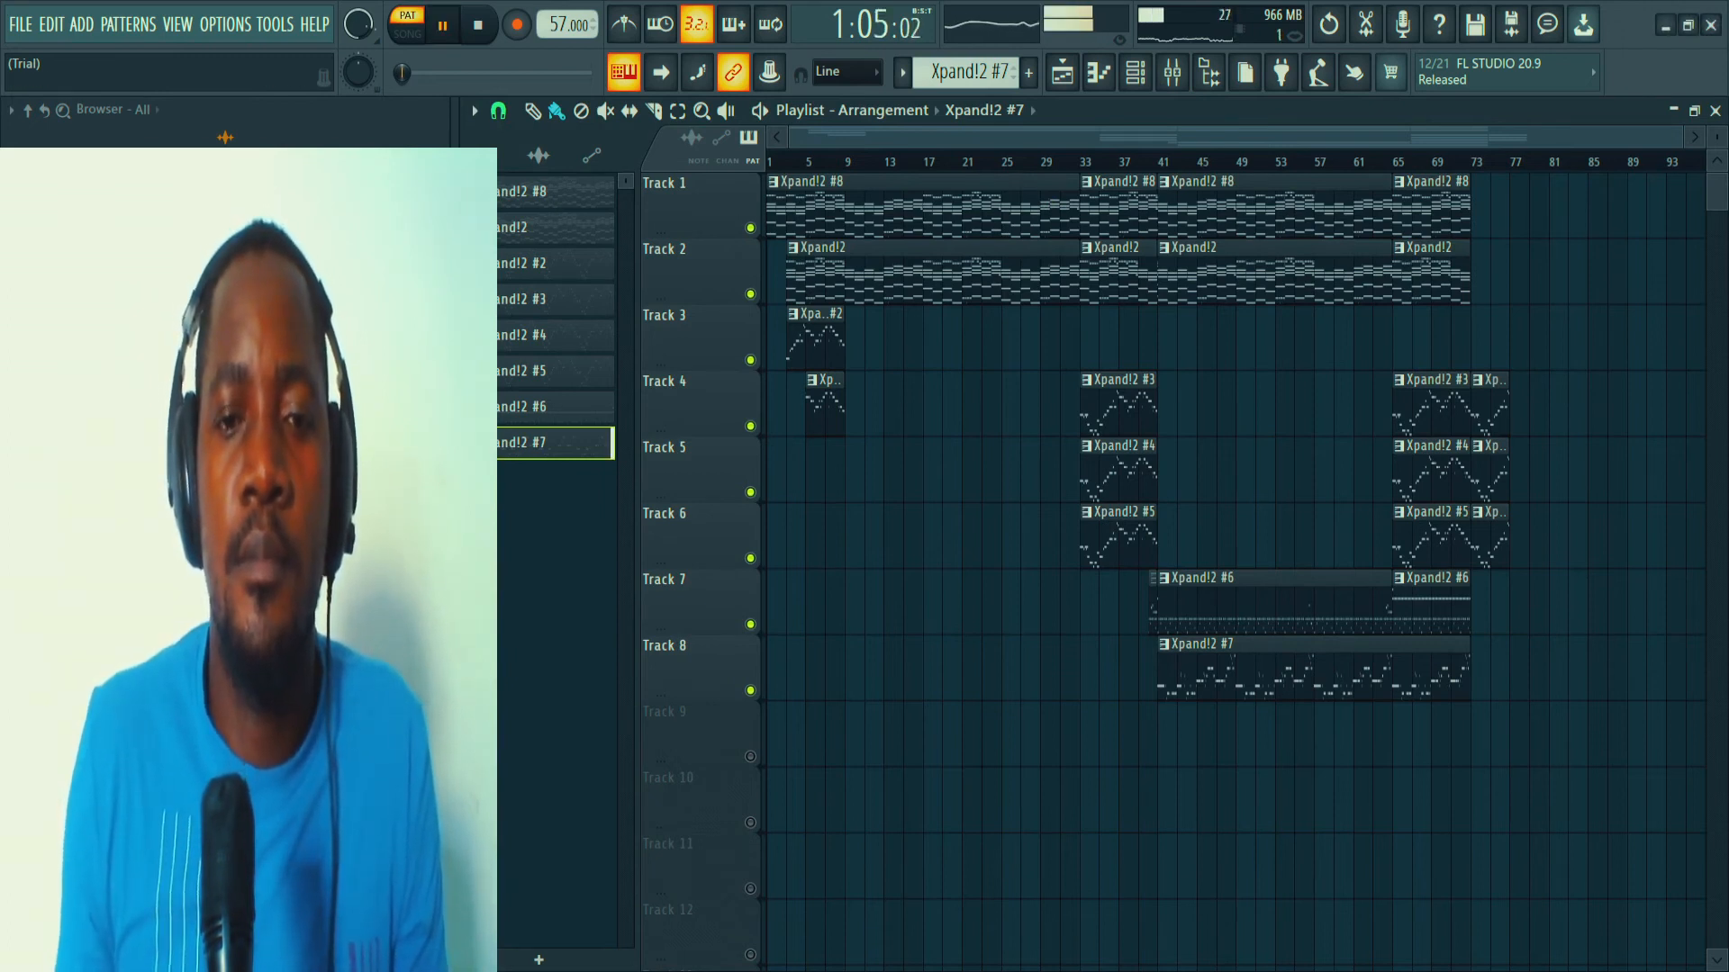
click(769, 164)
click(1172, 74)
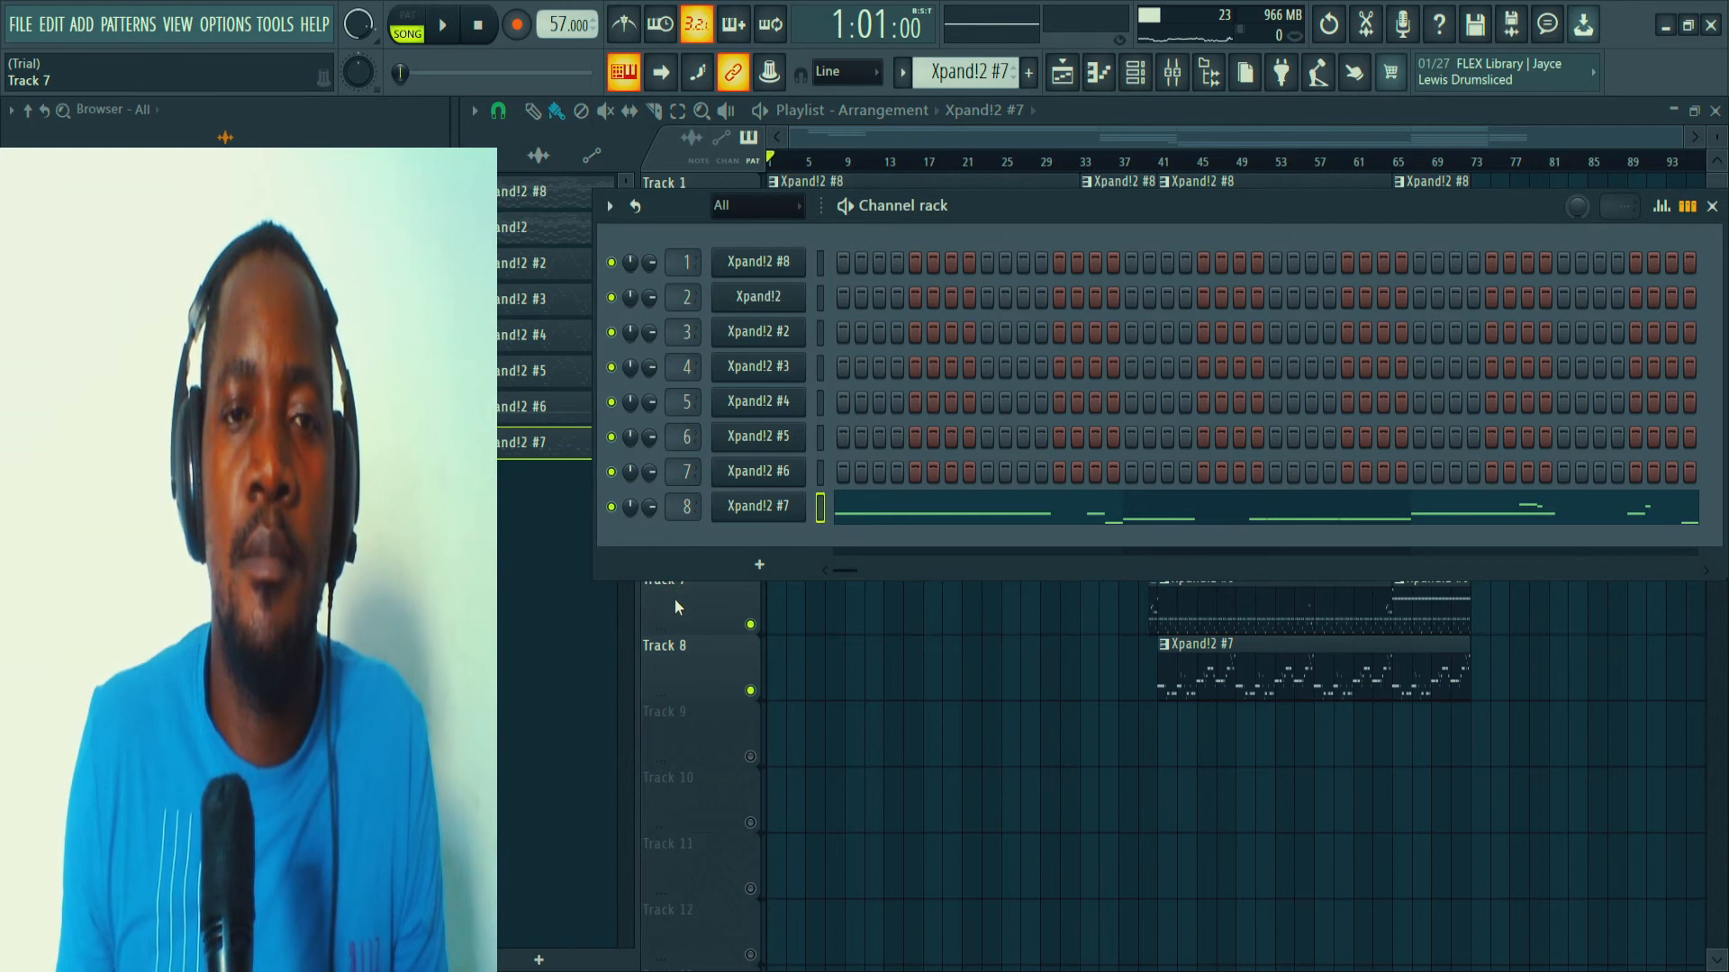
key(F6)
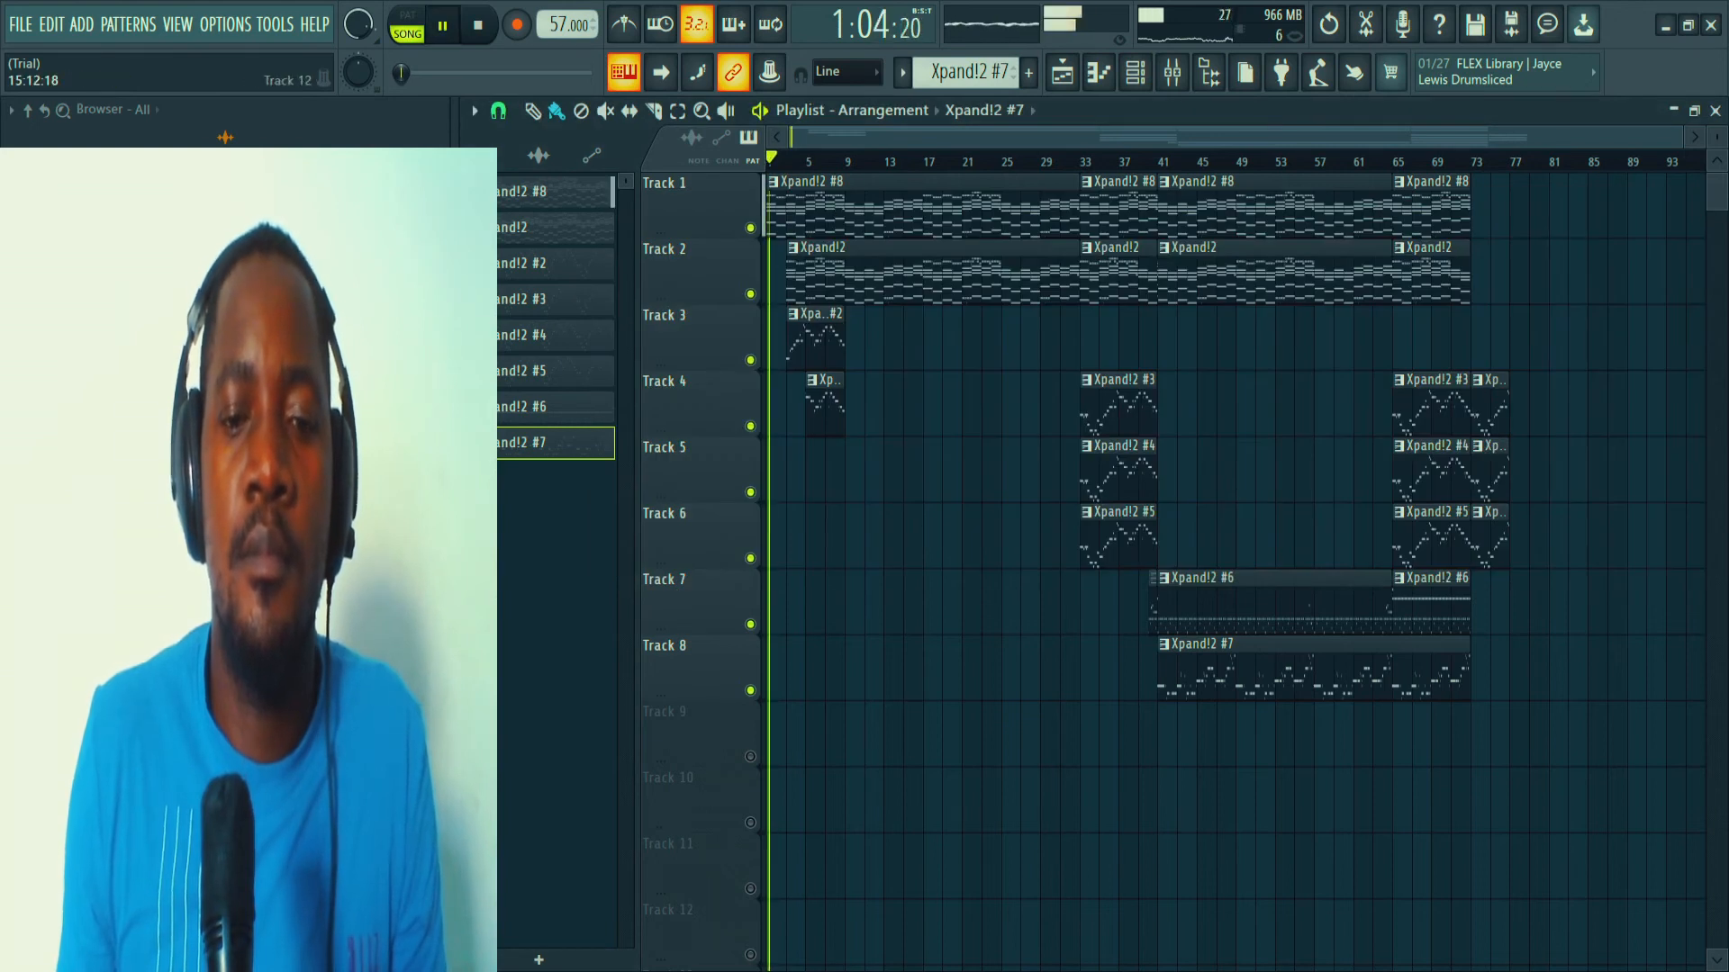